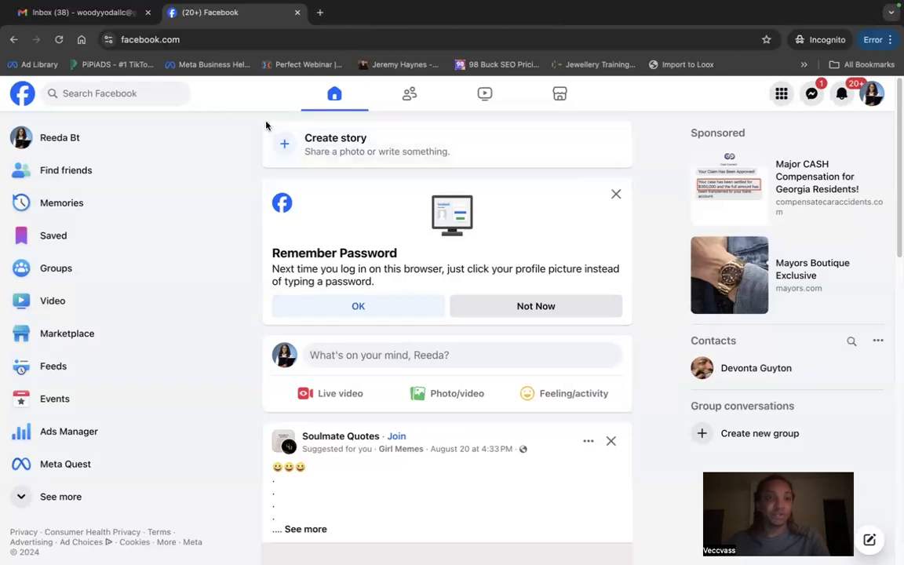
# Load instagram.com in a fresh browser tab, then switch back to the Facebook tab
pyautogui.click(40, 14)
pyautogui.click(319, 11)
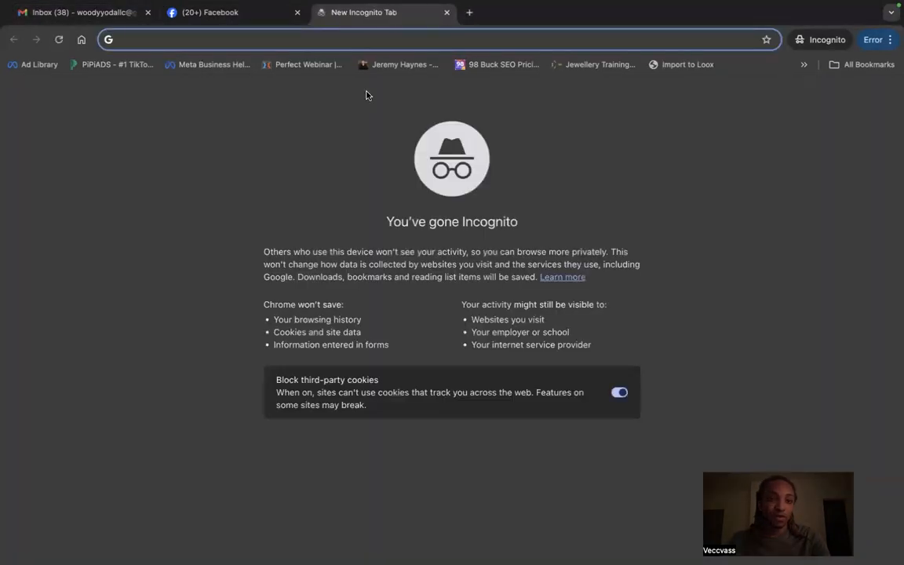
pyautogui.write('instagra')
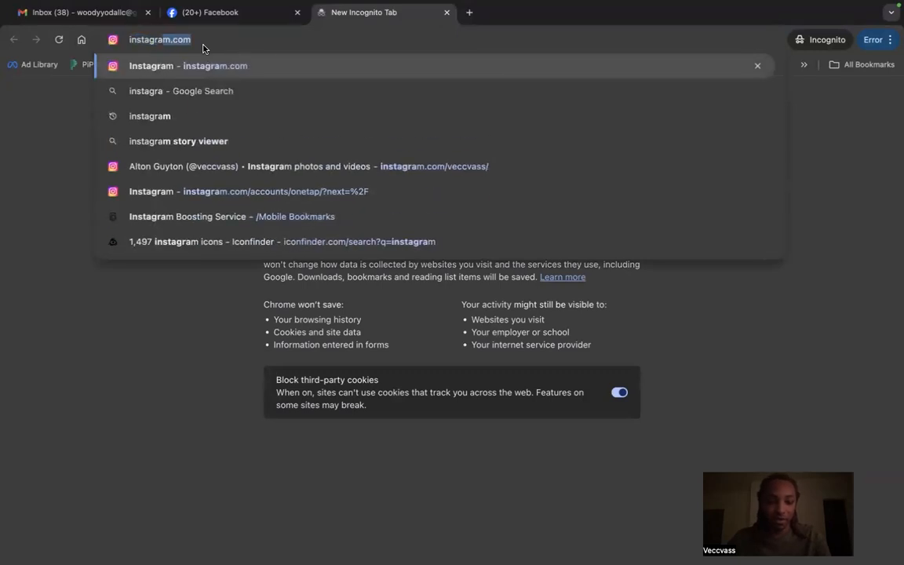
pyautogui.press('Return')
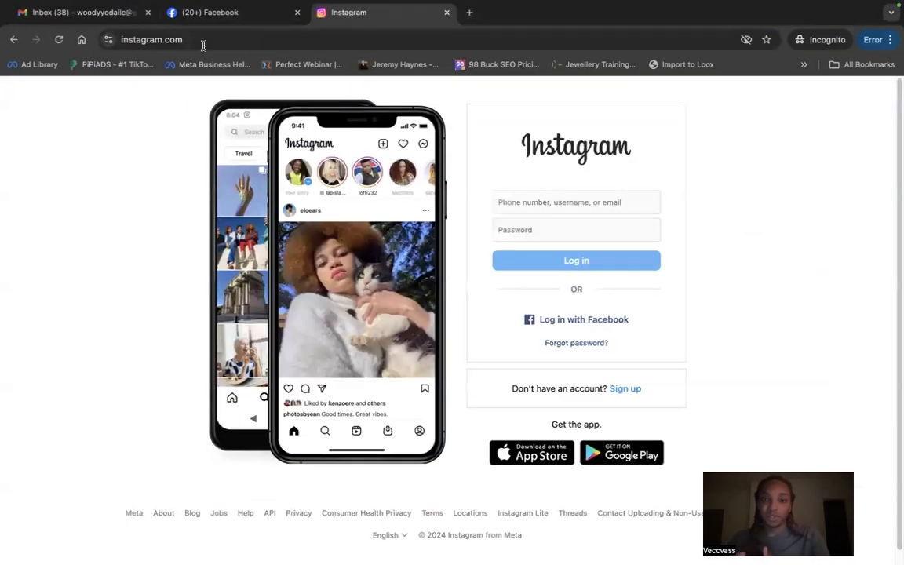
pyautogui.click(208, 11)
pyautogui.click(348, 12)
pyautogui.click(209, 12)
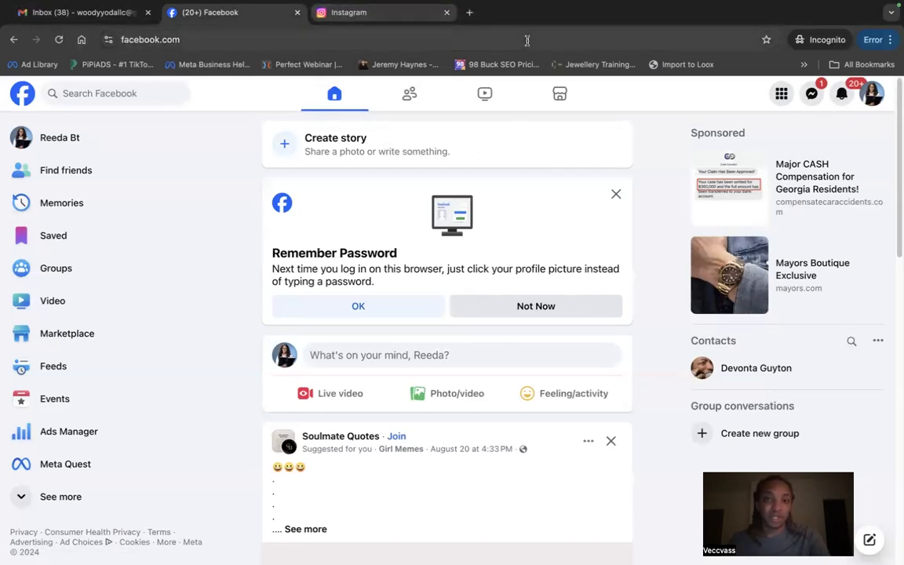
# Load business.facebook.com in another new tab, discarding the autofill suggestion, then return to Facebook
pyautogui.click(470, 11)
pyautogui.write('busi')
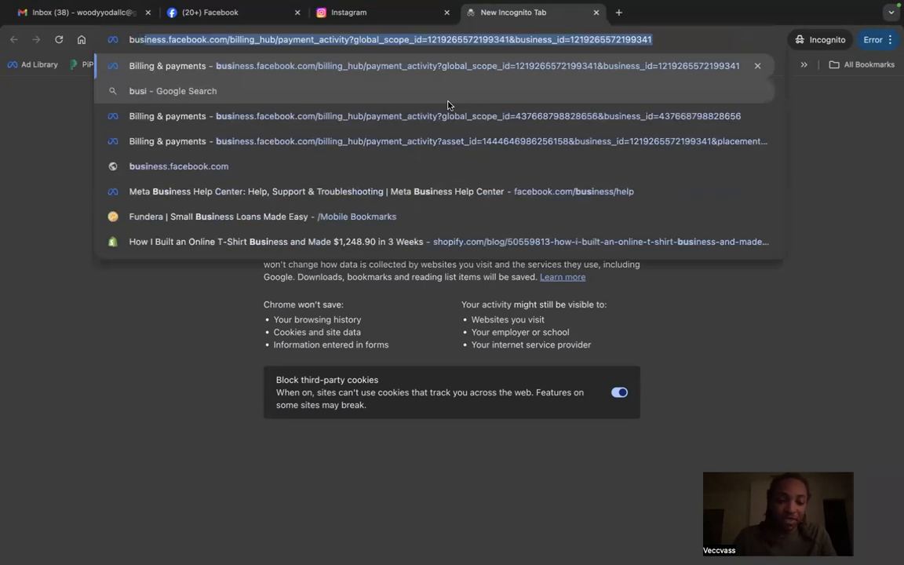
pyautogui.write('ness.fac')
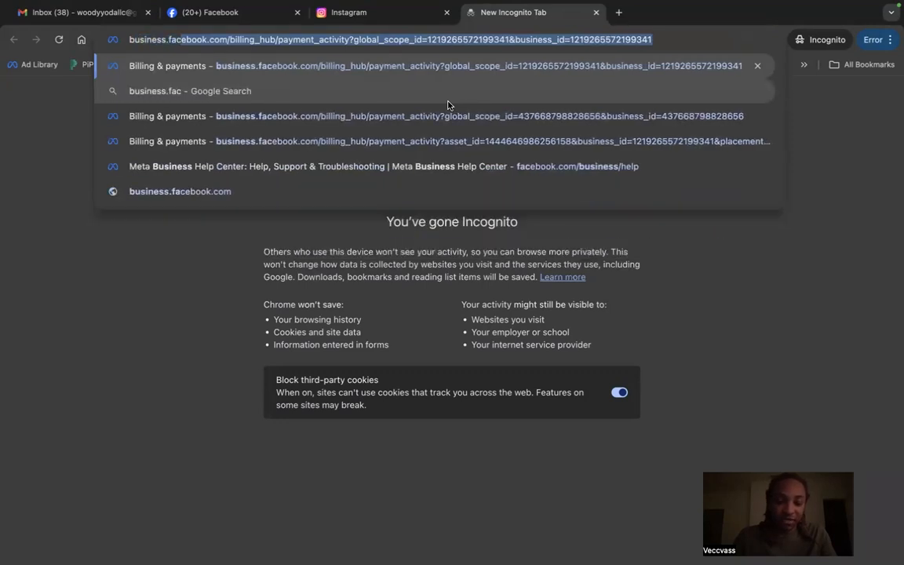
pyautogui.write('ebook.com')
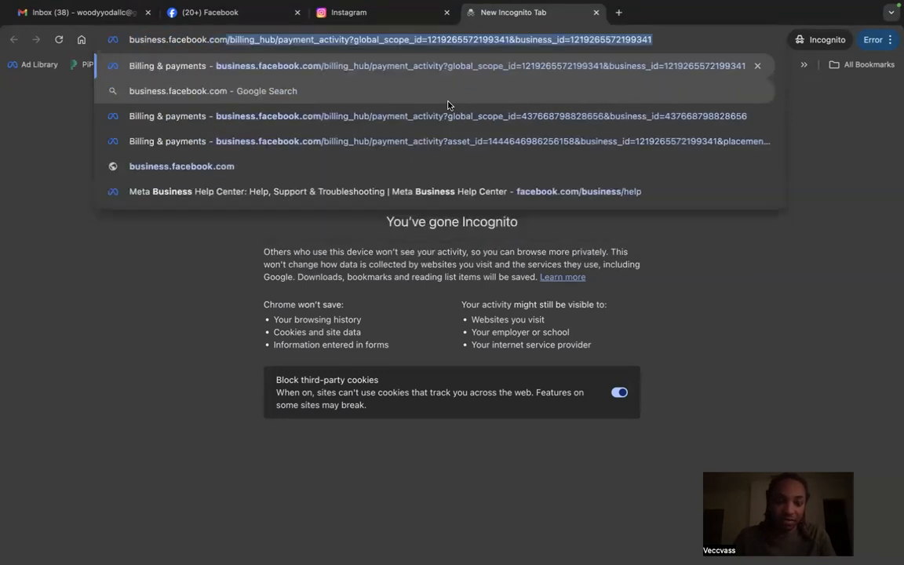
pyautogui.press('Delete')
pyautogui.press('Return')
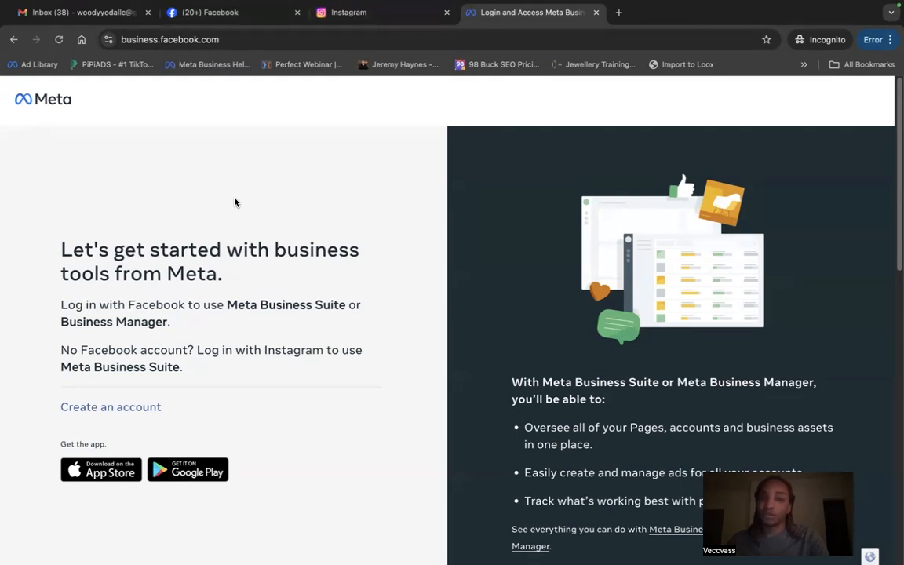
pyautogui.click(224, 13)
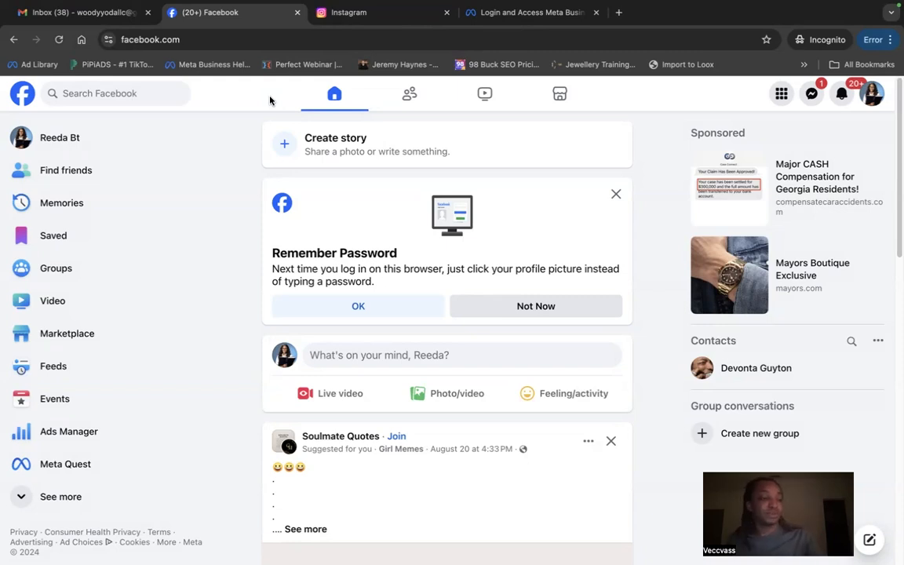
# Expand the sidebar shortcuts with See more and open Pages on its Discover view
pyautogui.click(60, 497)
pyautogui.scroll(-3, 71, 468)
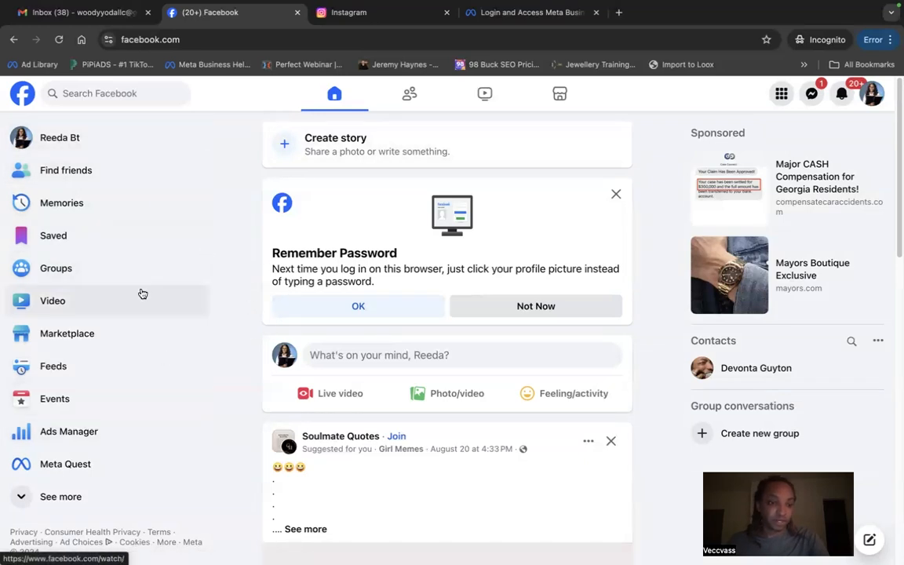
pyautogui.click(45, 506)
pyautogui.scroll(-3, 146, 296)
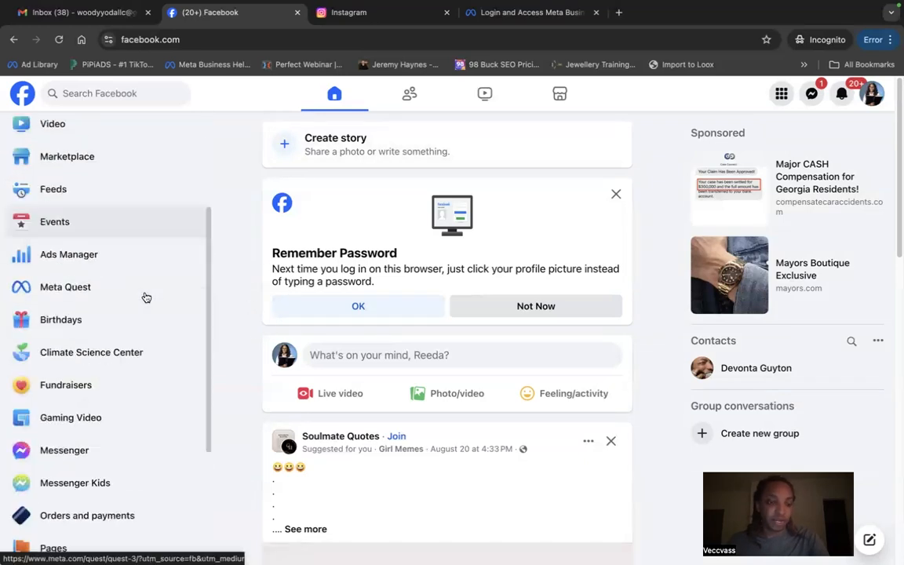
pyautogui.click(79, 471)
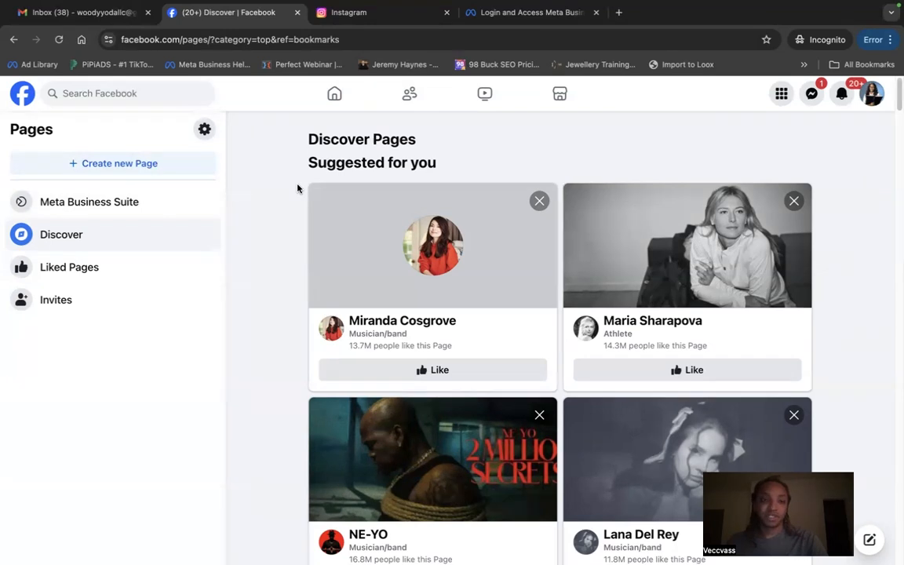
# Create a Page named 'For you Jewelry' with the category Jewelry/watches
pyautogui.click(120, 164)
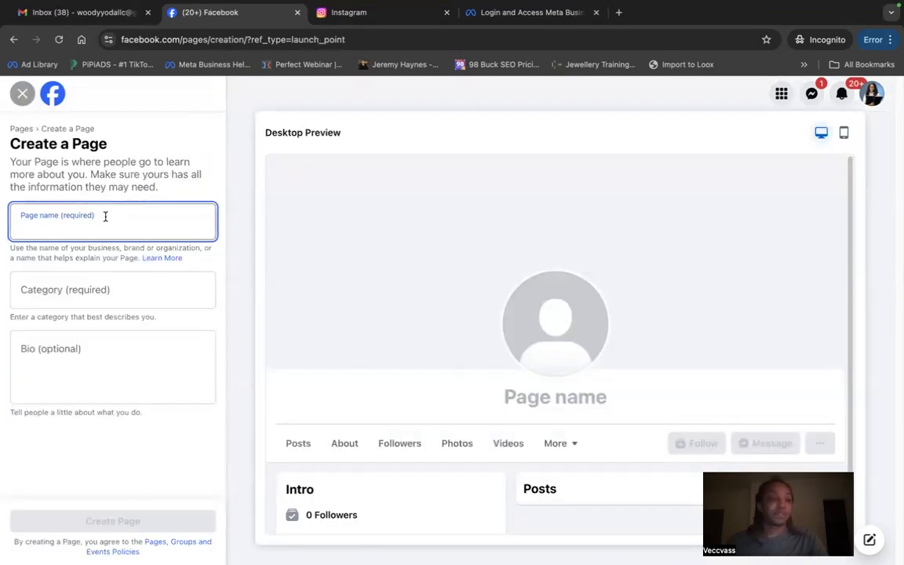
pyautogui.write('Jewe')
pyautogui.press('BackSpace')
pyautogui.press('BackSpace')
pyautogui.press('BackSpace')
pyautogui.press('BackSpace')
pyautogui.write('For you Jewelry')
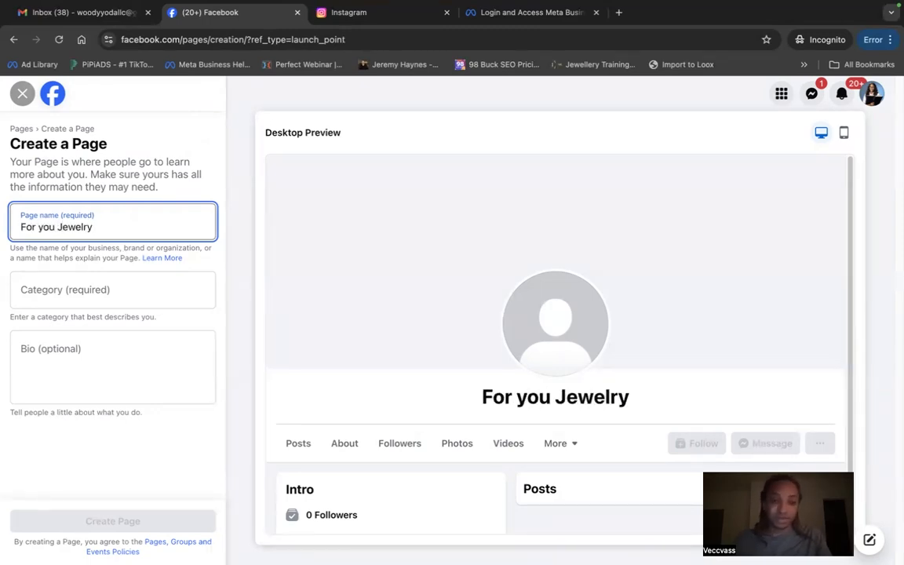
pyautogui.click(94, 298)
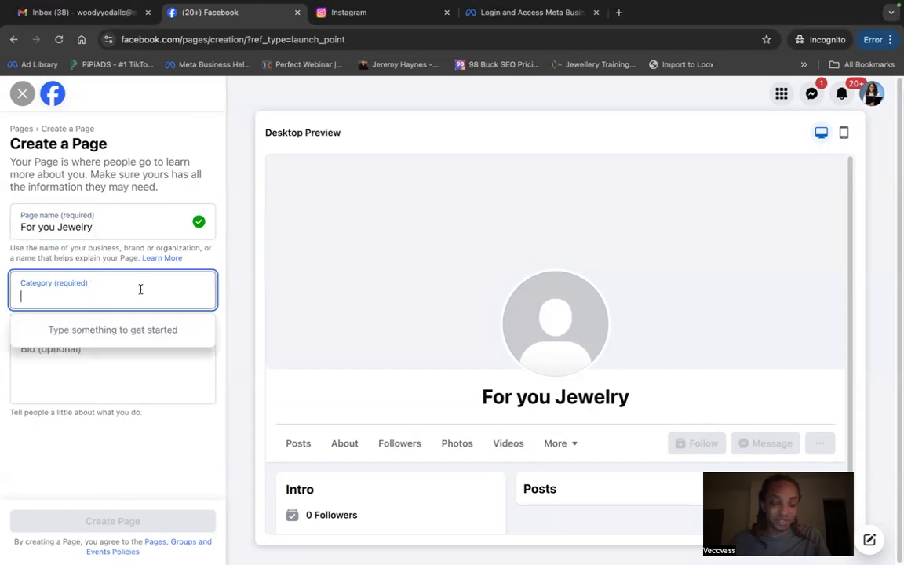
pyautogui.write('jewe')
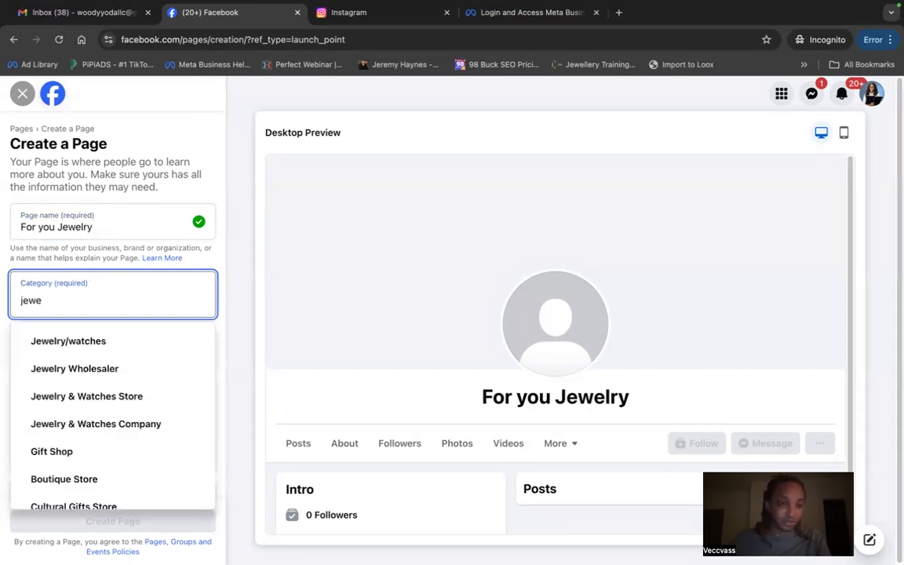
pyautogui.click(101, 341)
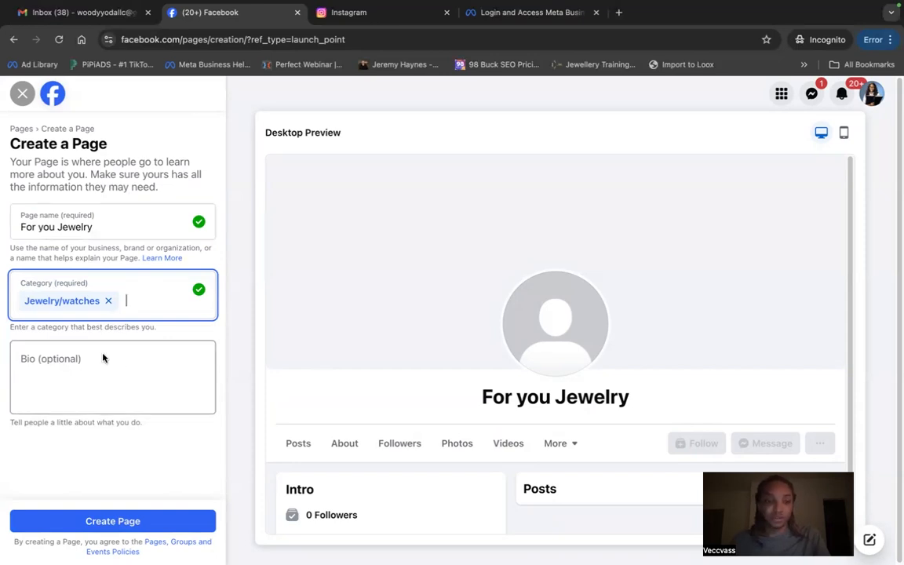
pyautogui.click(128, 522)
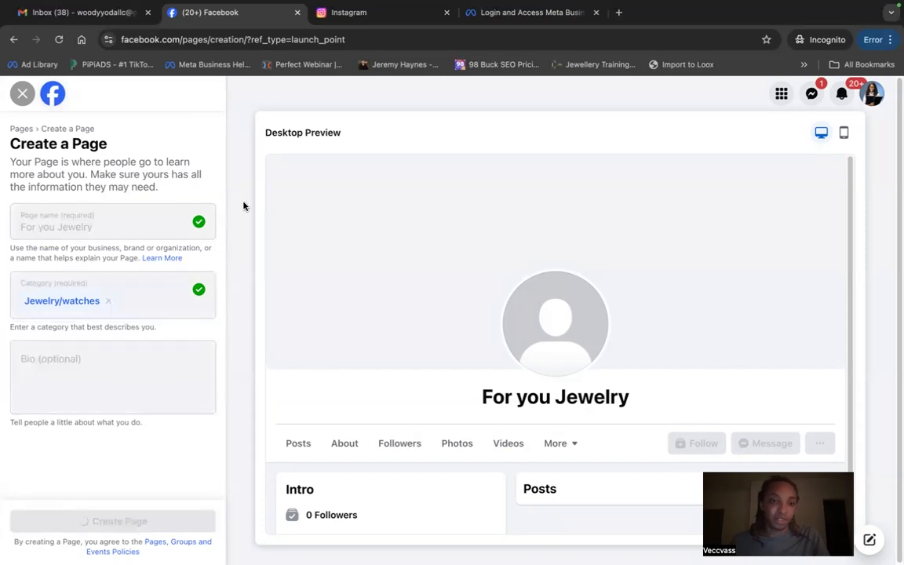
# Skip the location and hours step, then add a profile picture and the Untitled-61 2.HEIC cover photo
pyautogui.scroll(-3, 145, 261)
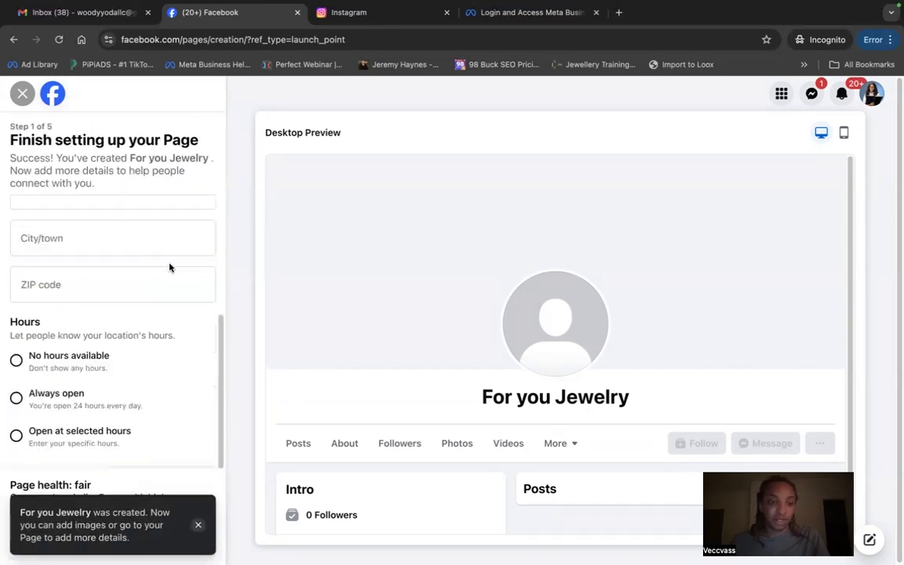
pyautogui.click(197, 525)
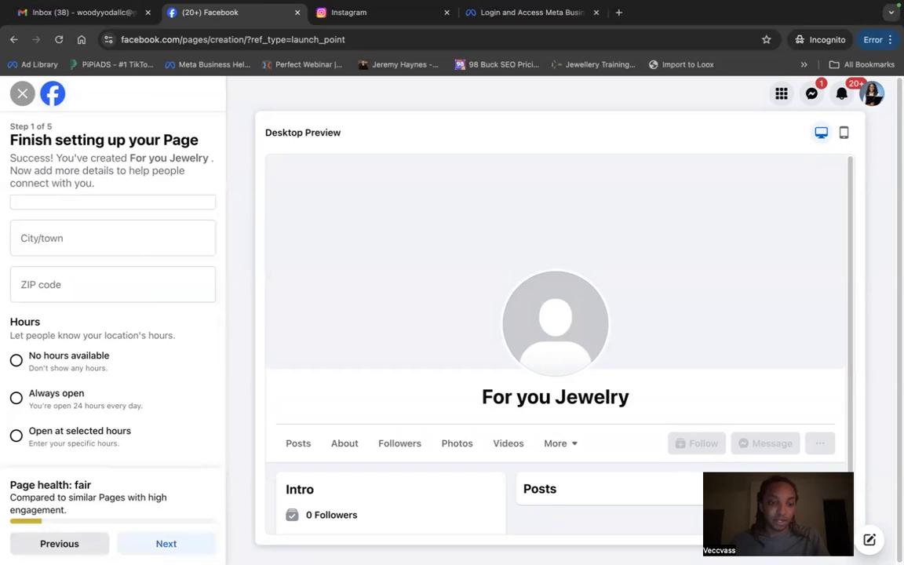
pyautogui.click(176, 544)
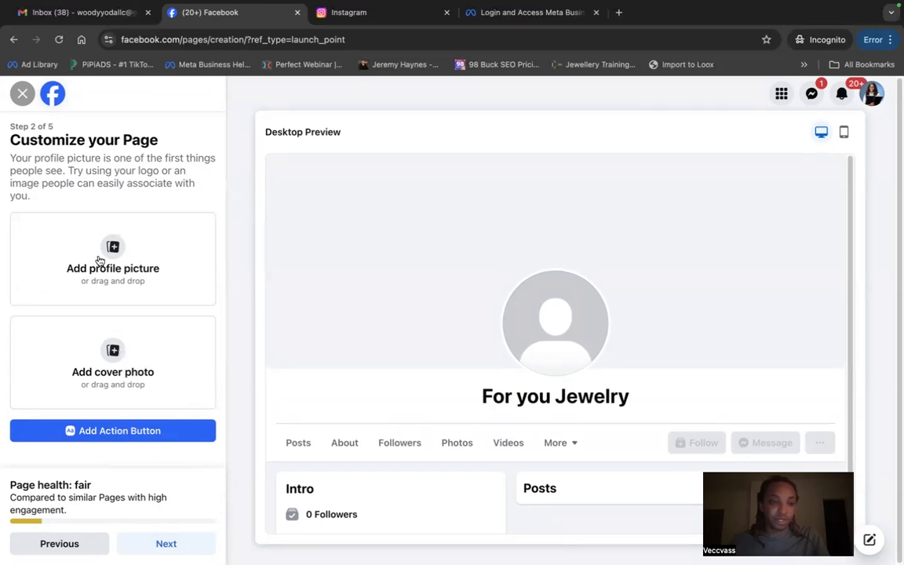
pyautogui.click(209, 255)
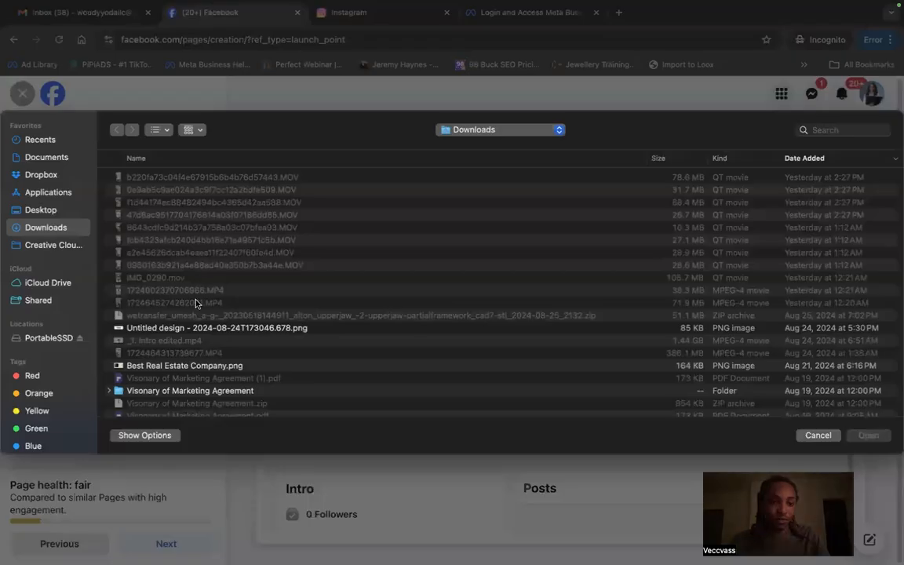
pyautogui.scroll(-5, 235, 242)
pyautogui.scroll(-10, 265, 245)
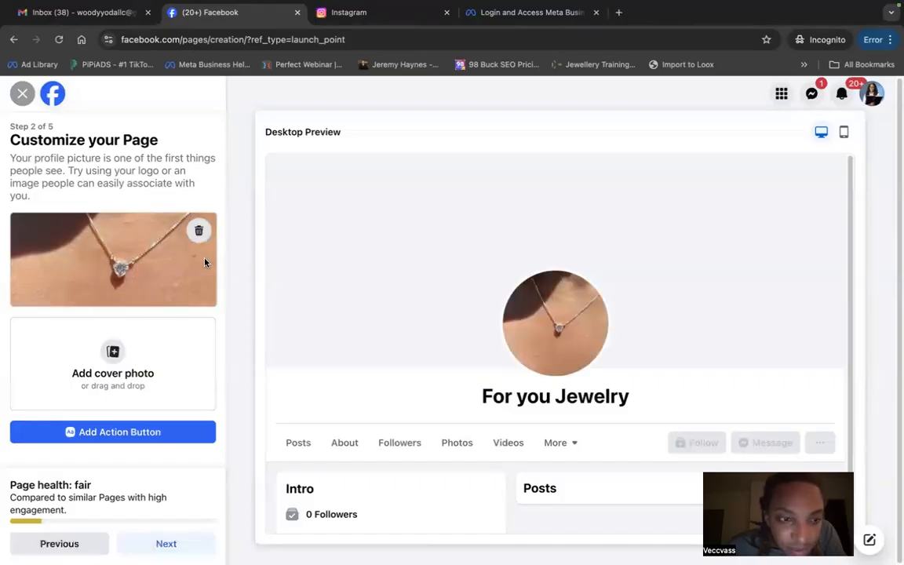
pyautogui.click(91, 361)
pyautogui.scroll(-5, 242, 263)
pyautogui.click(165, 208)
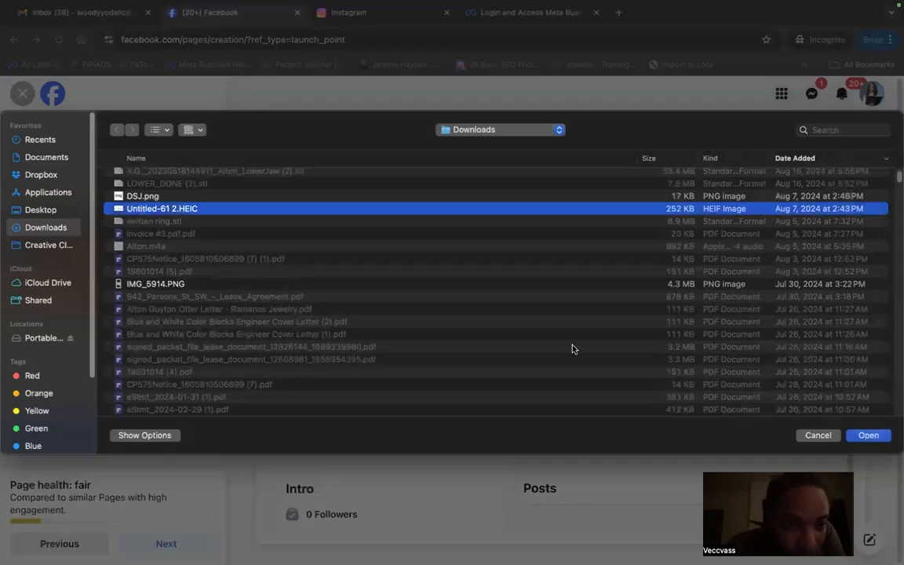
pyautogui.click(878, 442)
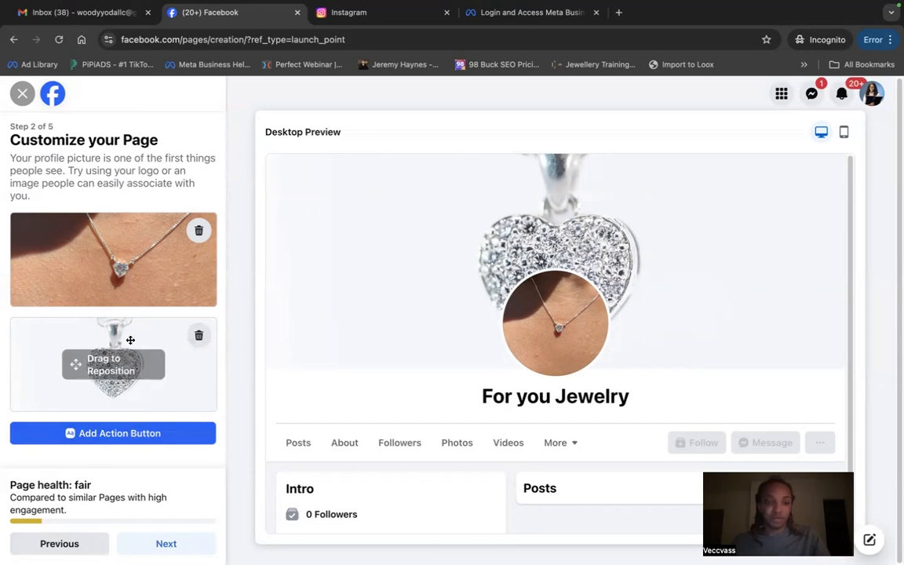
# Finish Page setup by skipping WhatsApp and friend invites, then dismiss the tour and notices
pyautogui.click(166, 543)
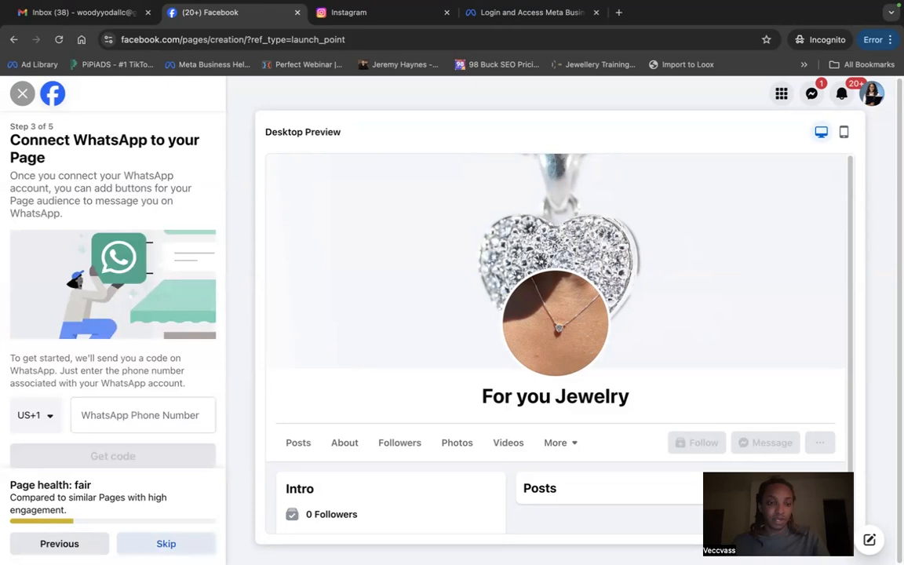
pyautogui.click(176, 542)
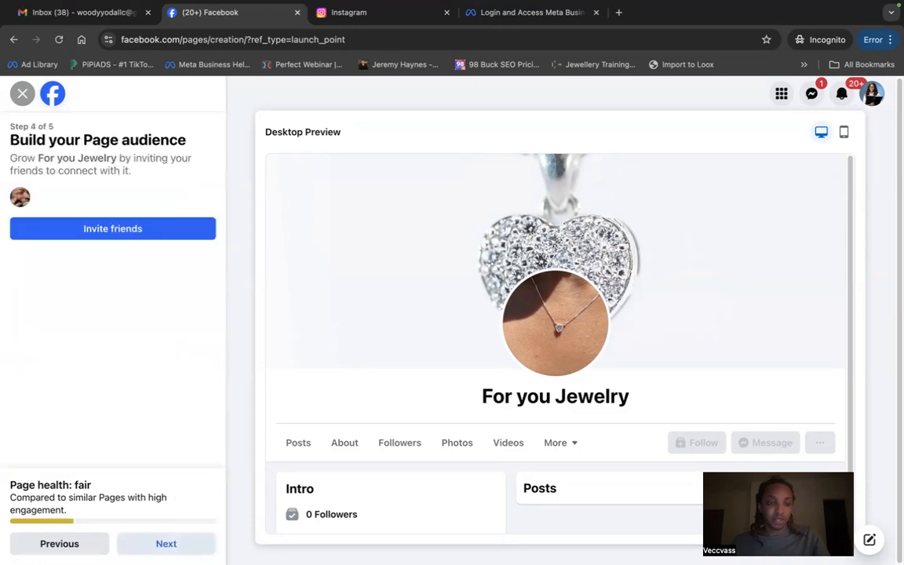
pyautogui.click(187, 549)
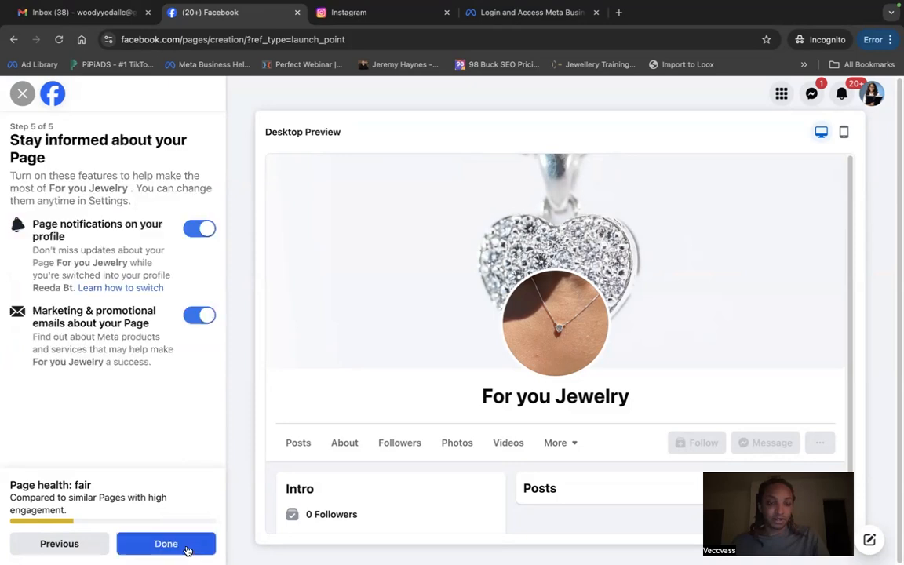
pyautogui.click(167, 544)
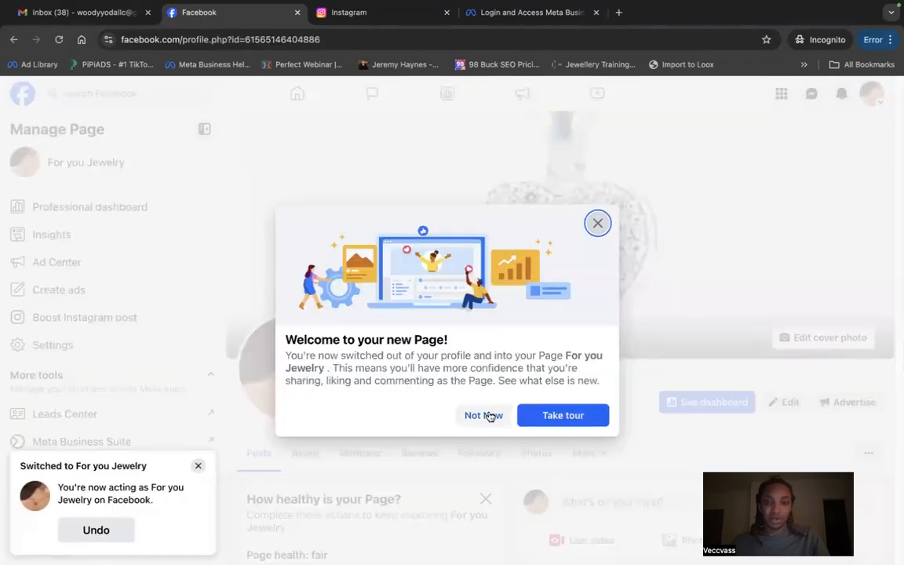
pyautogui.click(486, 416)
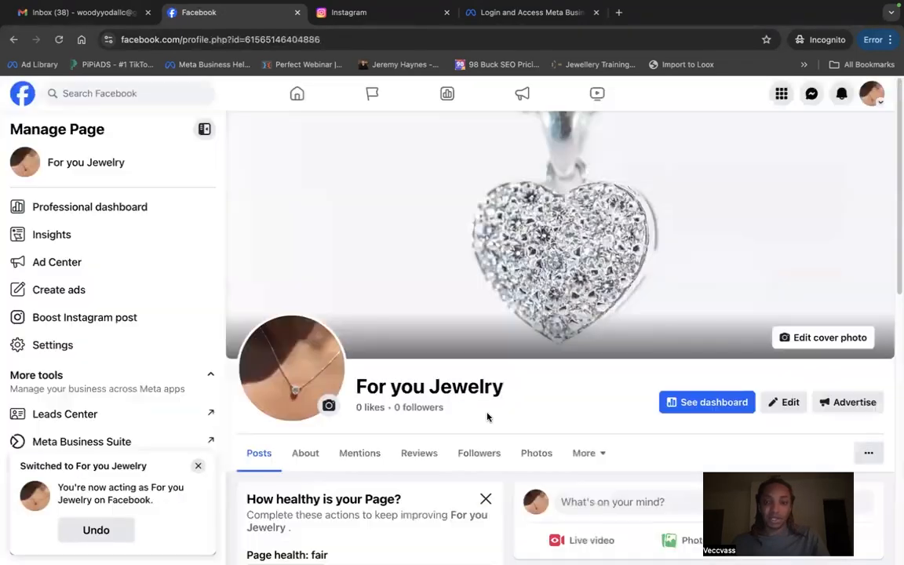
pyautogui.click(198, 466)
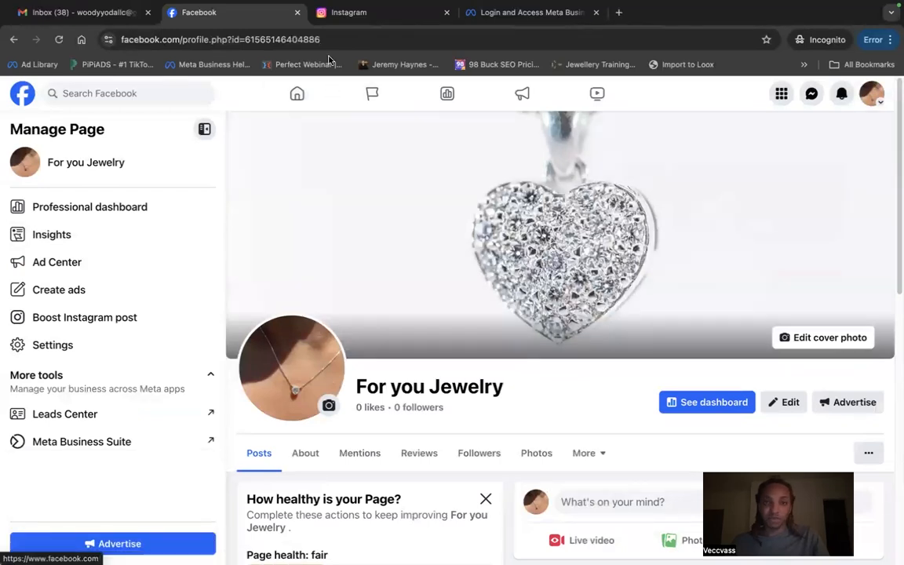
pyautogui.click(385, 14)
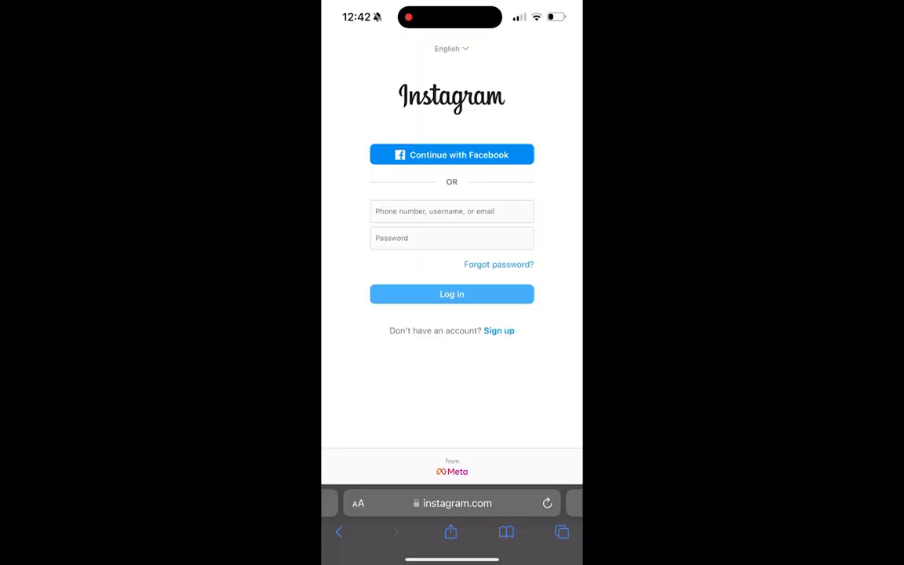
# Start a new Instagram sign-up on the EMAIL tab and submit a Gmail address
pyautogui.click(499, 331)
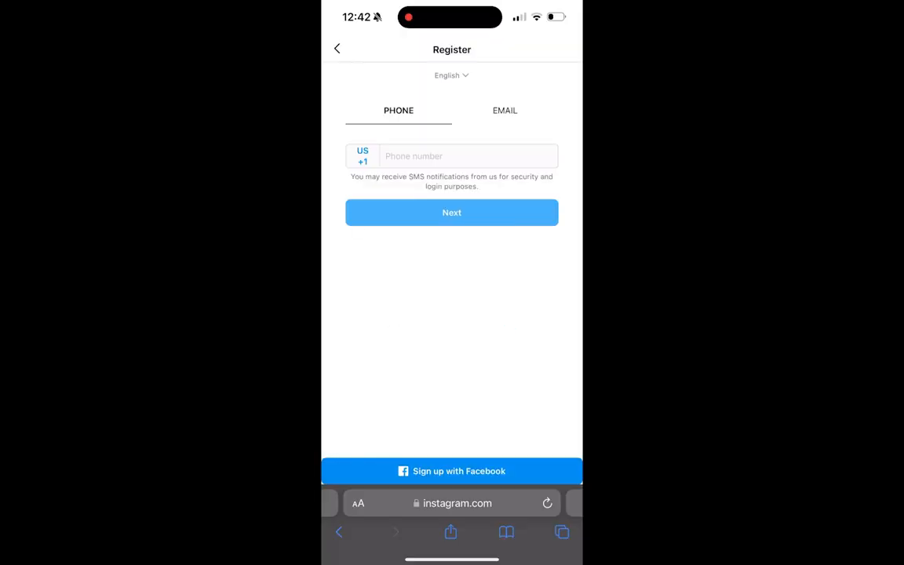
pyautogui.click(505, 111)
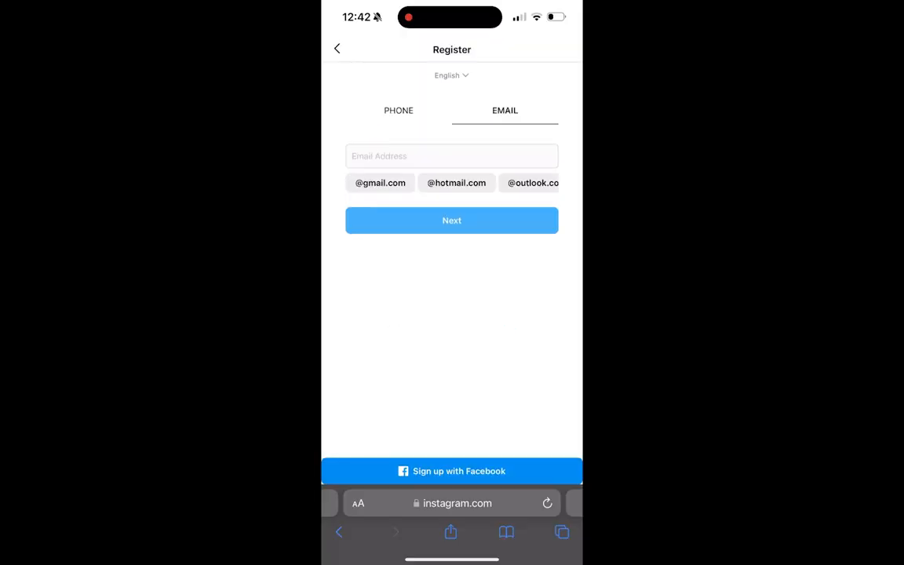
pyautogui.click(452, 156)
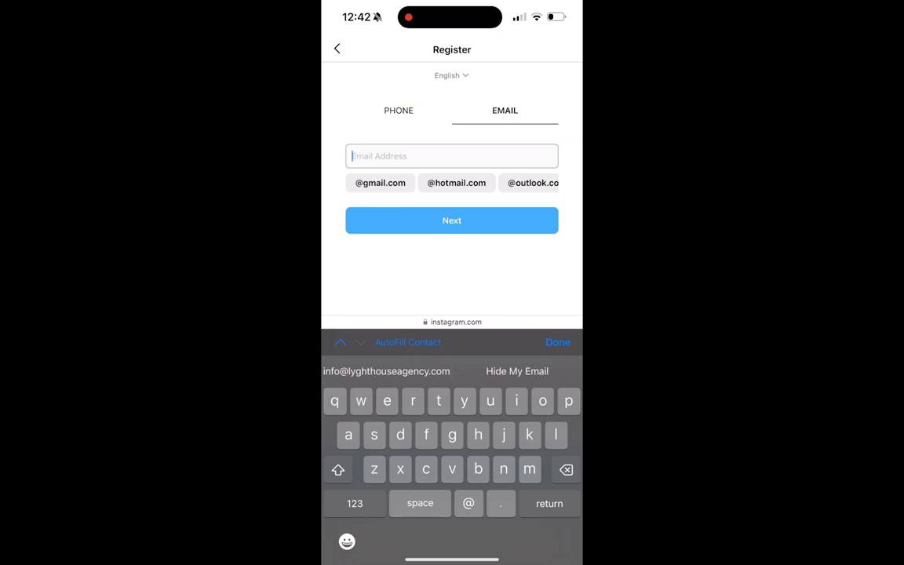
pyautogui.click(355, 503)
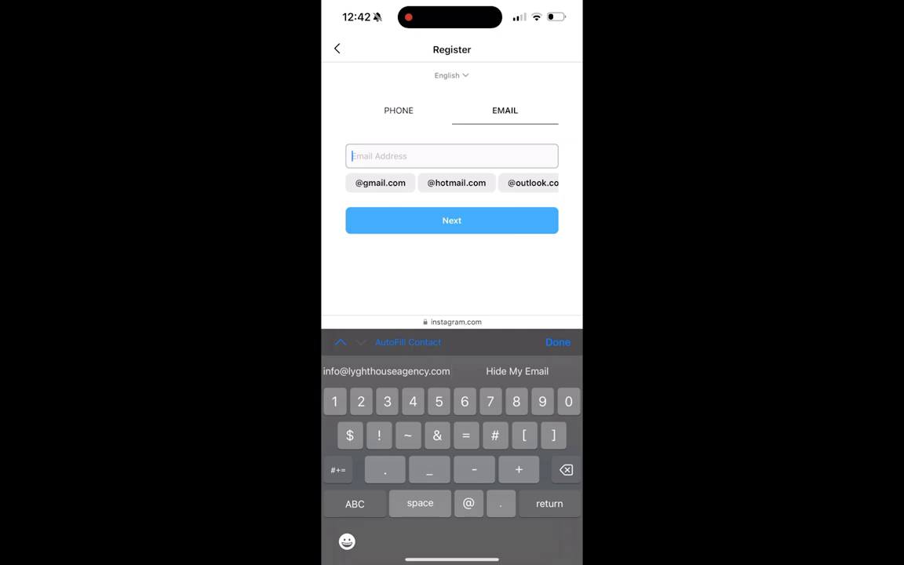
pyautogui.click(354, 503)
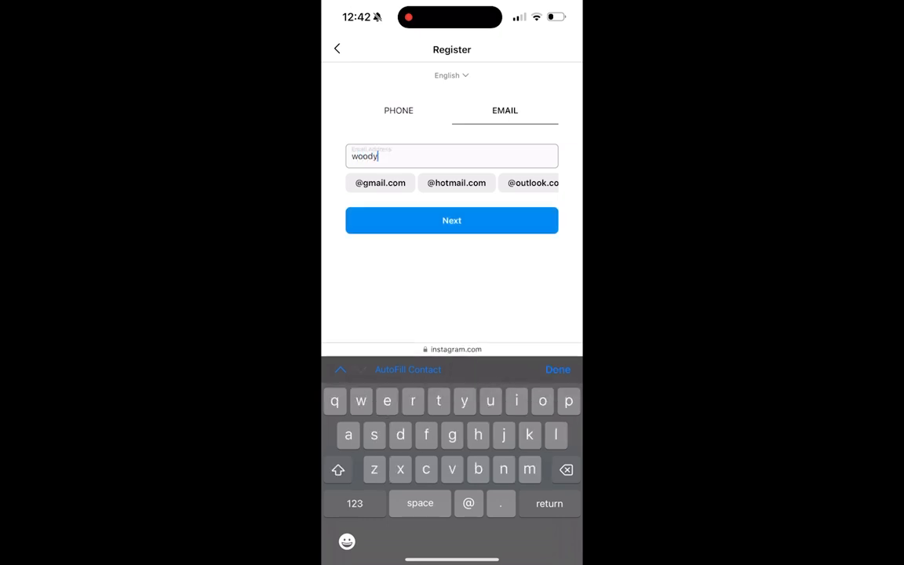
pyautogui.click(380, 182)
pyautogui.click(451, 220)
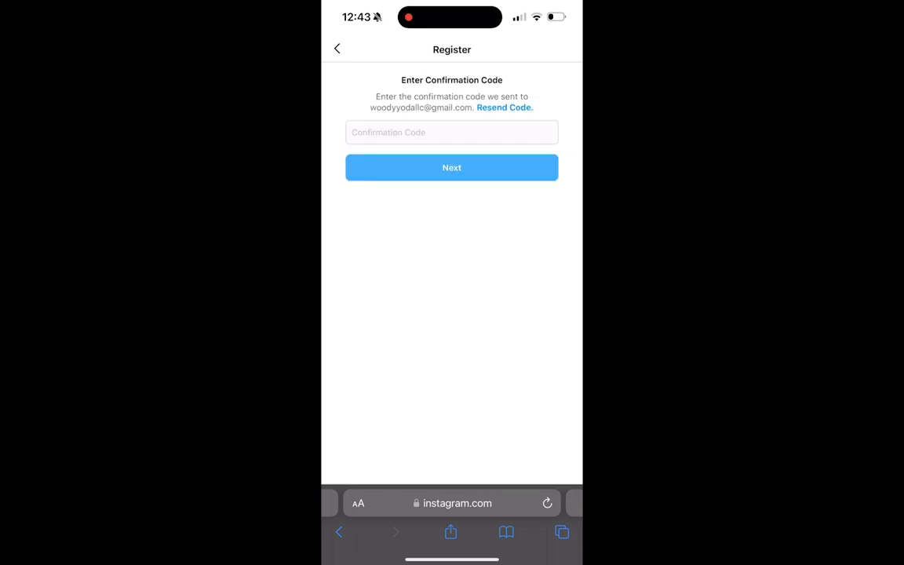
# Enter the emailed six-digit confirmation code and submit it
pyautogui.click(451, 132)
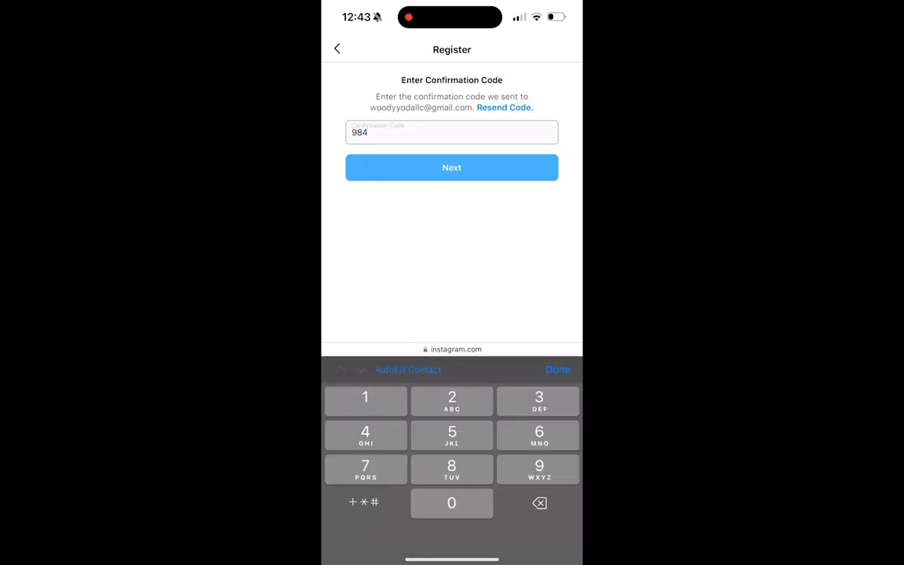
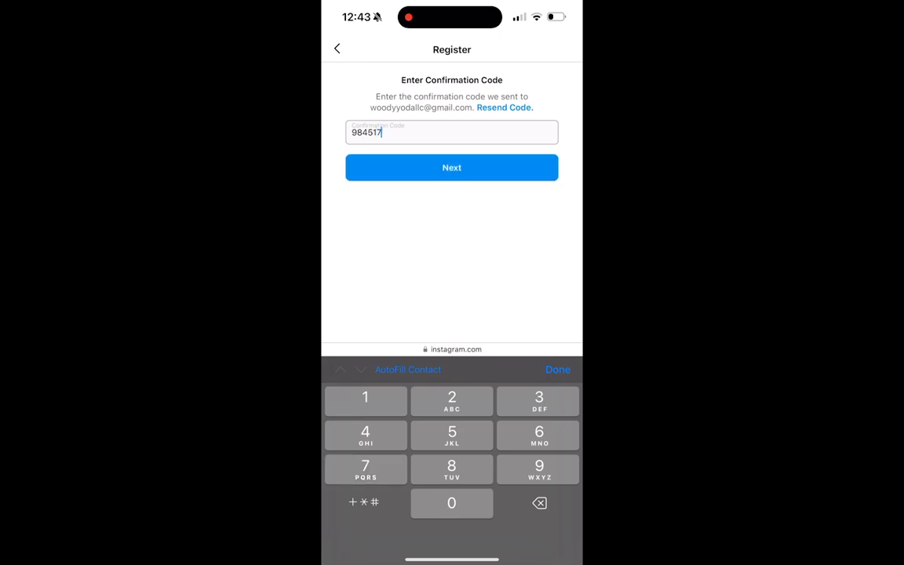
pyautogui.click(451, 167)
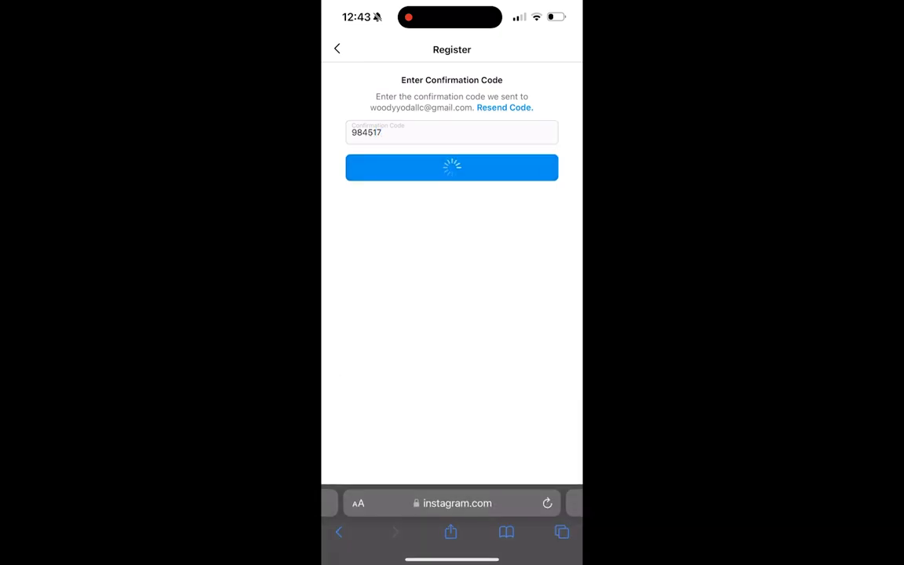
pyautogui.click(451, 122)
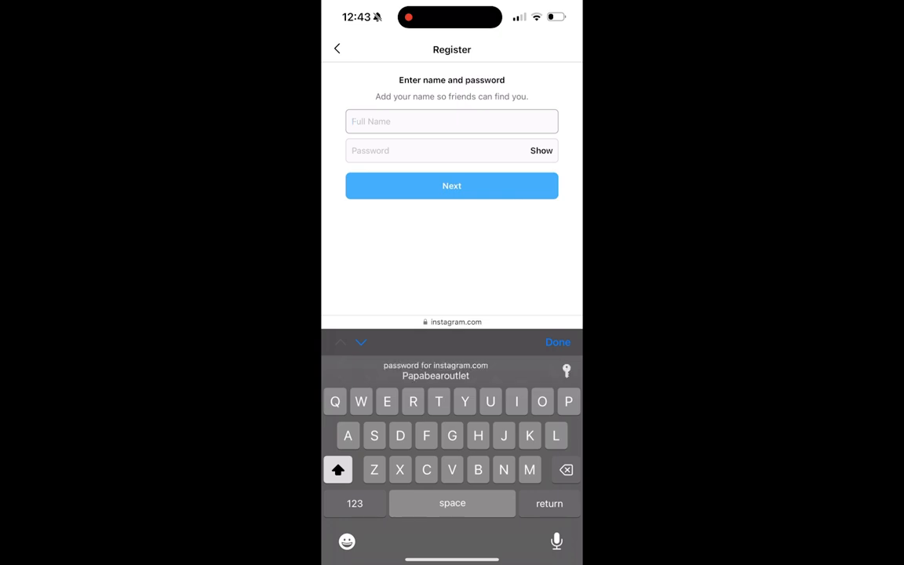
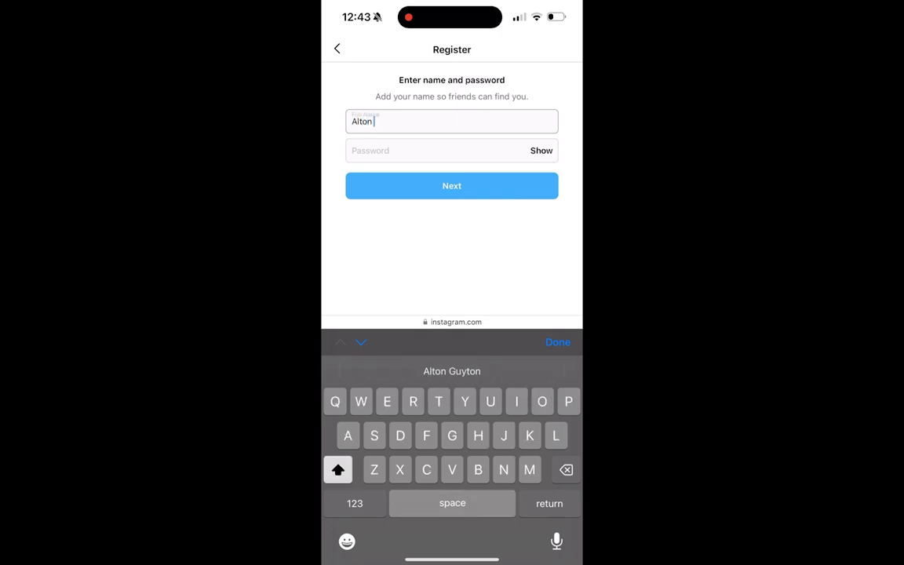
# Enter the account's full name and a custom password, declining the save-password prompt
pyautogui.click(404, 122)
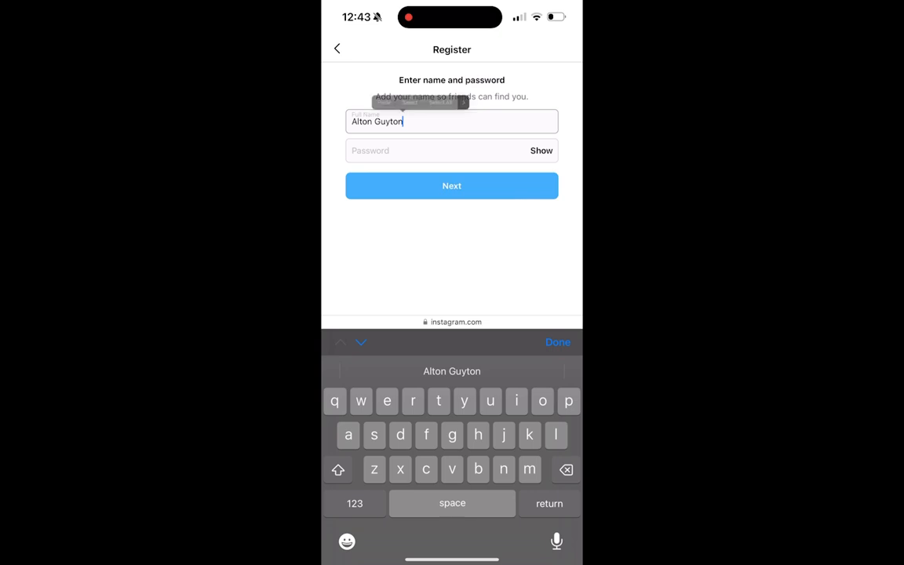
pyautogui.click(439, 150)
pyautogui.click(453, 528)
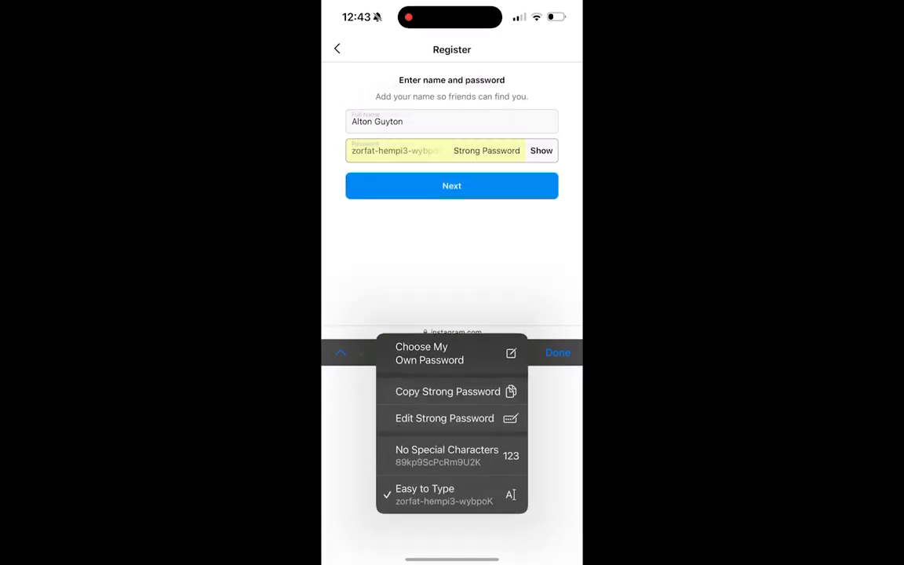
pyautogui.click(452, 354)
pyautogui.click(431, 151)
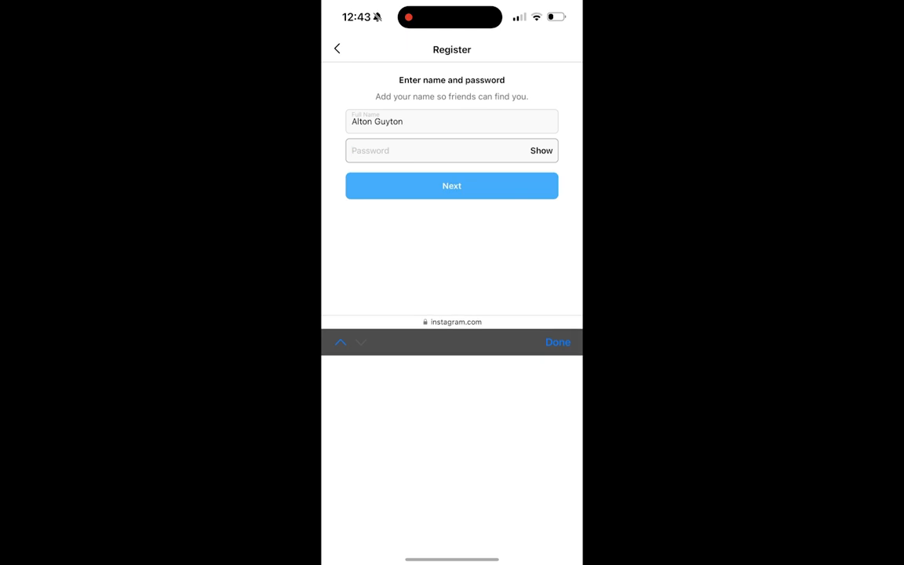
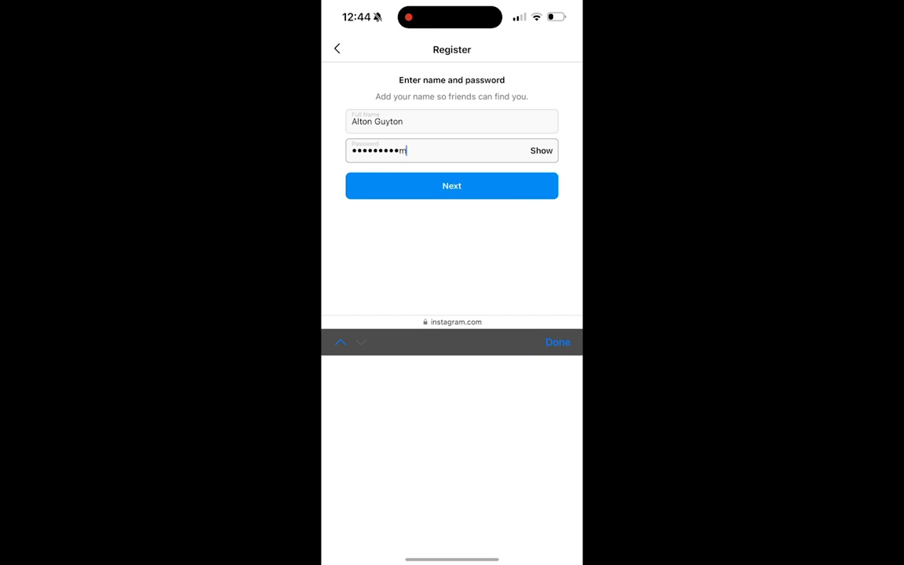
pyautogui.click(452, 186)
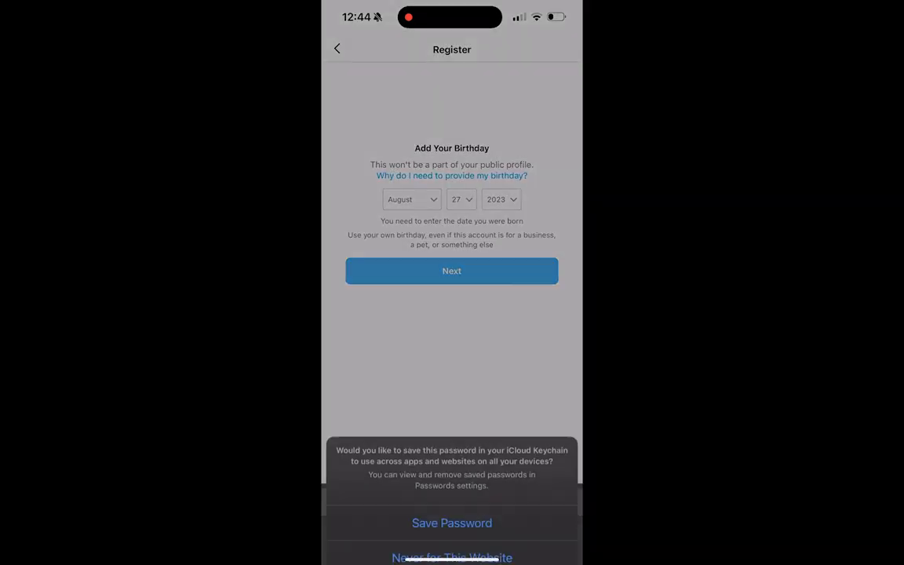
pyautogui.click(452, 528)
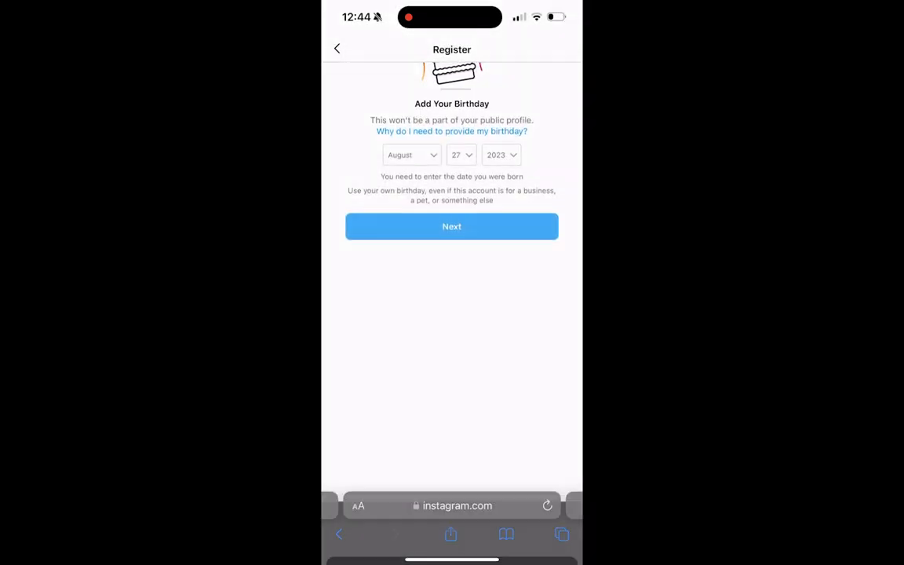
# Set the birthday to December 5, 1997 and submit it
pyautogui.click(411, 151)
pyautogui.click(372, 377)
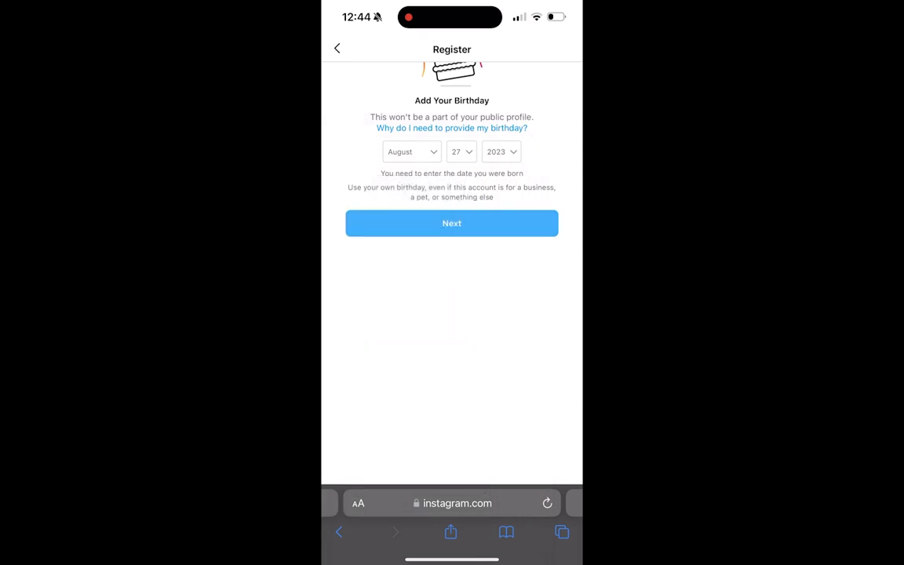
pyautogui.click(411, 151)
pyautogui.click(379, 485)
pyautogui.click(467, 152)
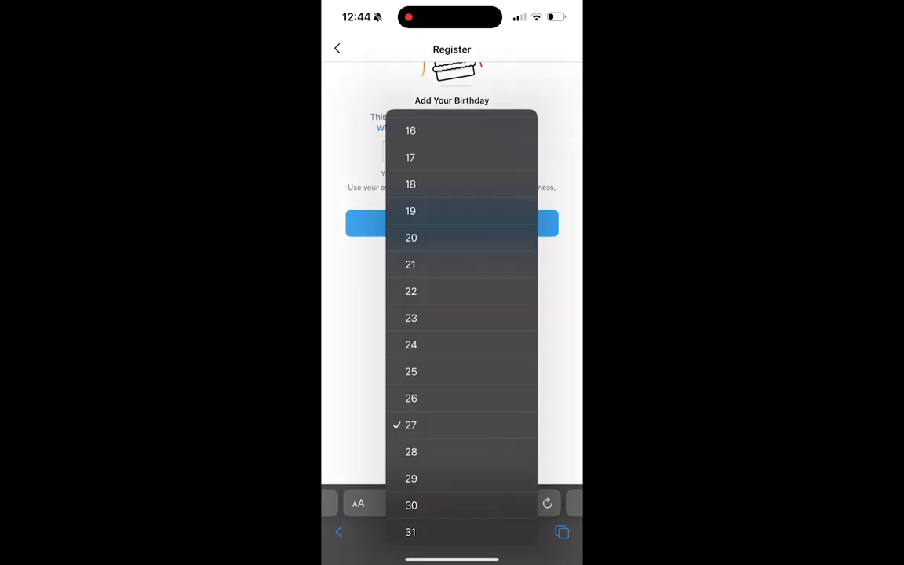
pyautogui.scroll(10, 462, 322)
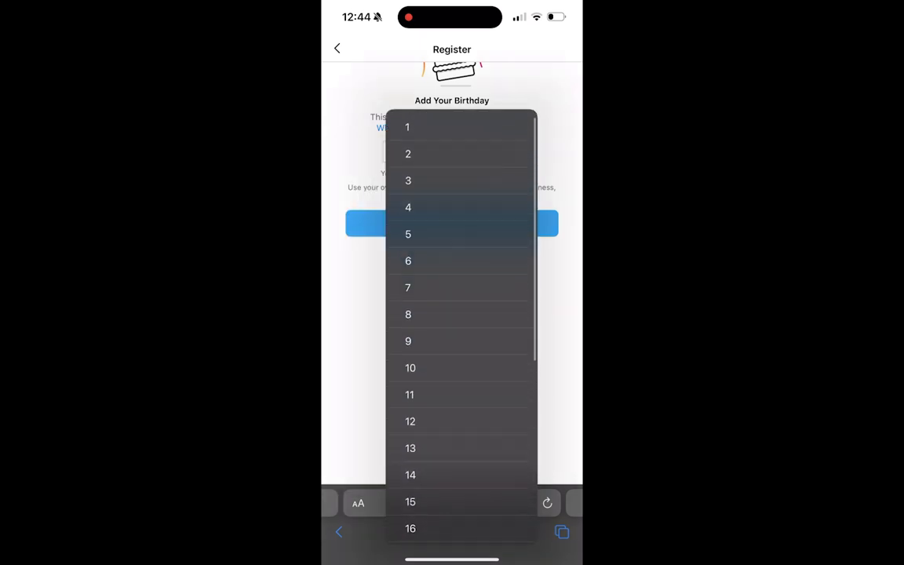
pyautogui.click(440, 229)
pyautogui.click(500, 152)
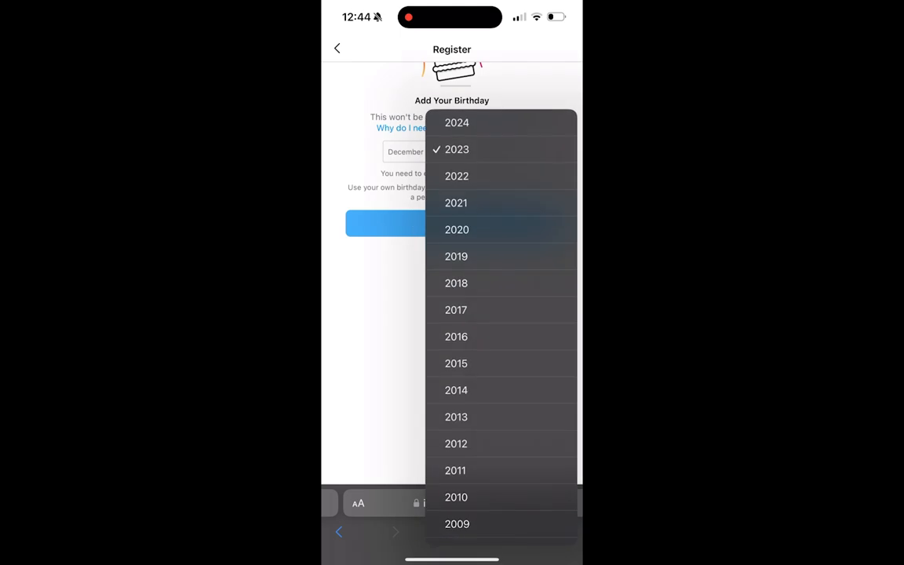
pyautogui.scroll(-8, 501, 322)
pyautogui.scroll(4, 501, 321)
pyautogui.scroll(4, 501, 322)
pyautogui.scroll(-7, 501, 322)
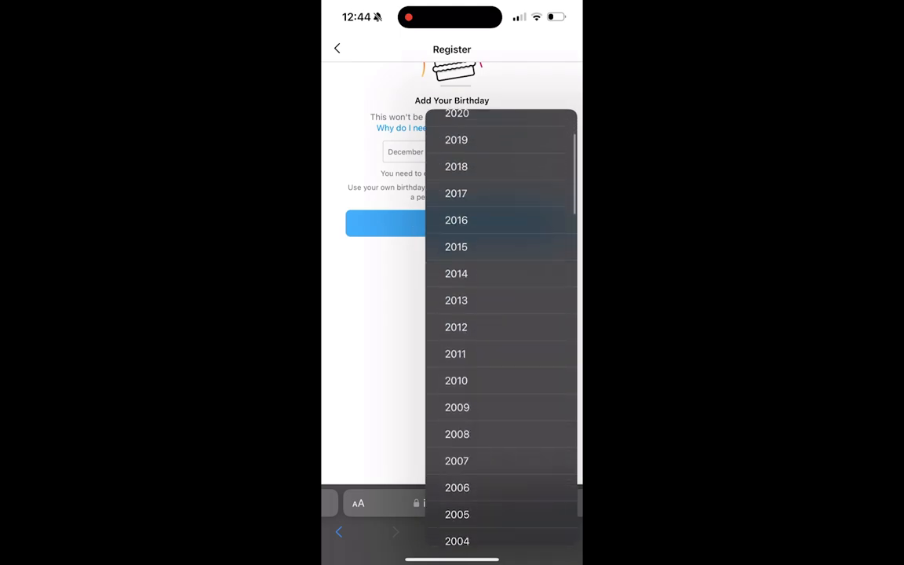
pyautogui.scroll(-7, 501, 322)
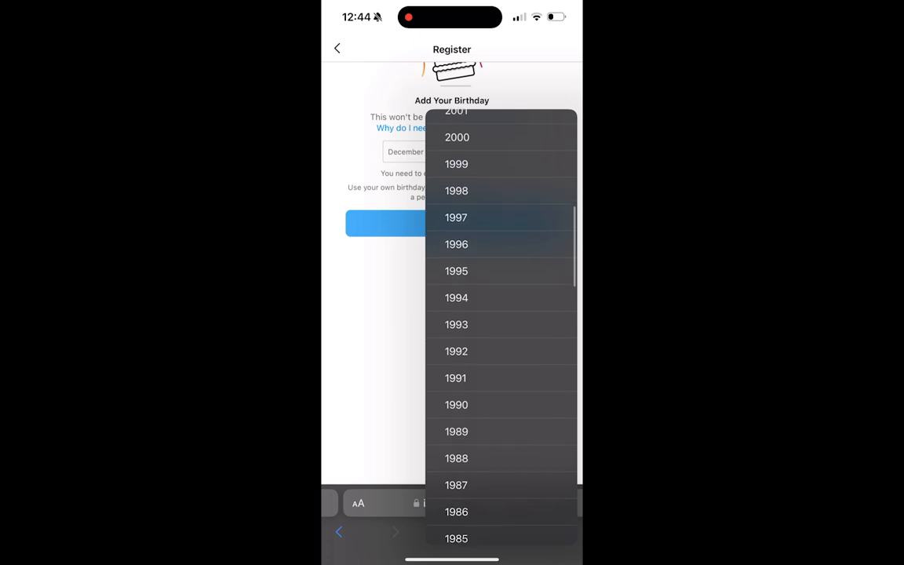
pyautogui.click(456, 214)
pyautogui.click(452, 210)
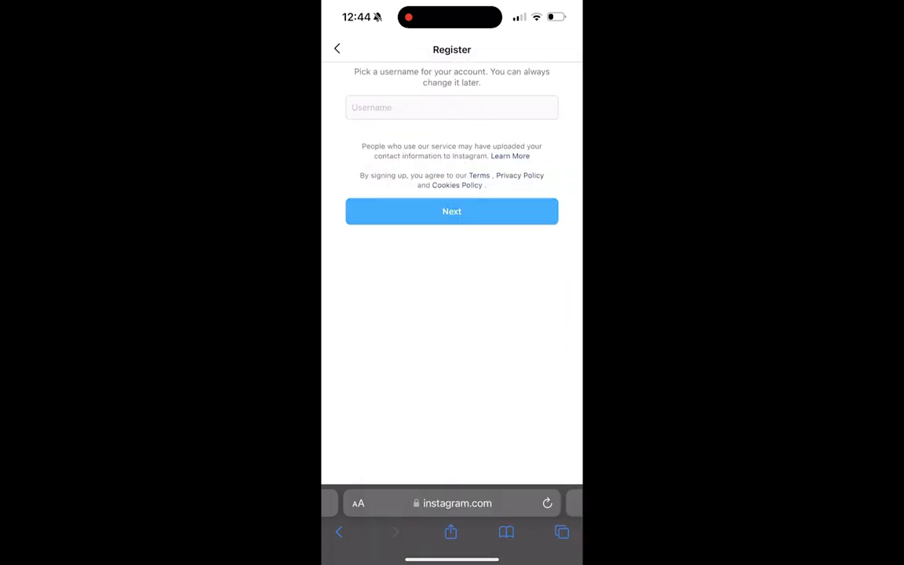
# Enter the username Foryoujewelry, respell it to the available Foryoujewellry, and submit it
pyautogui.click(452, 108)
pyautogui.write('For')
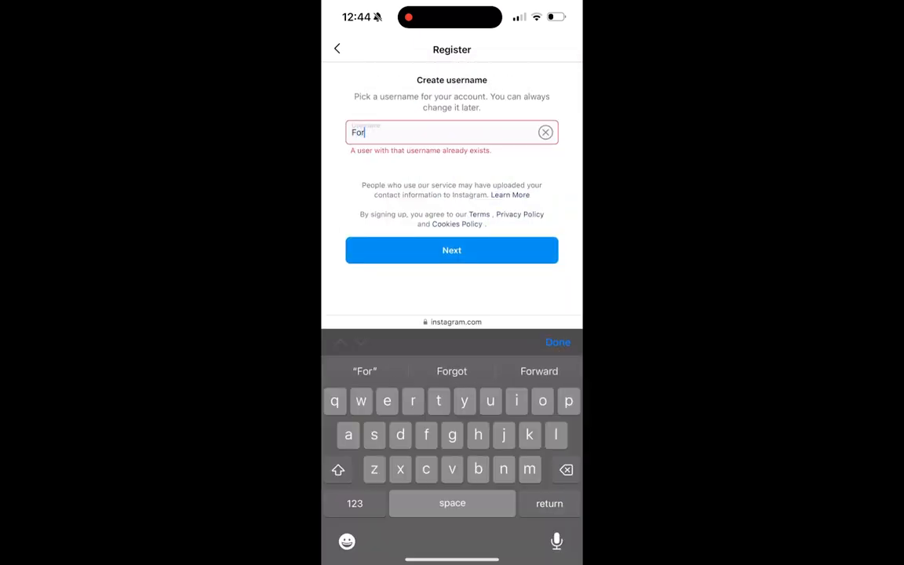
pyautogui.write('you')
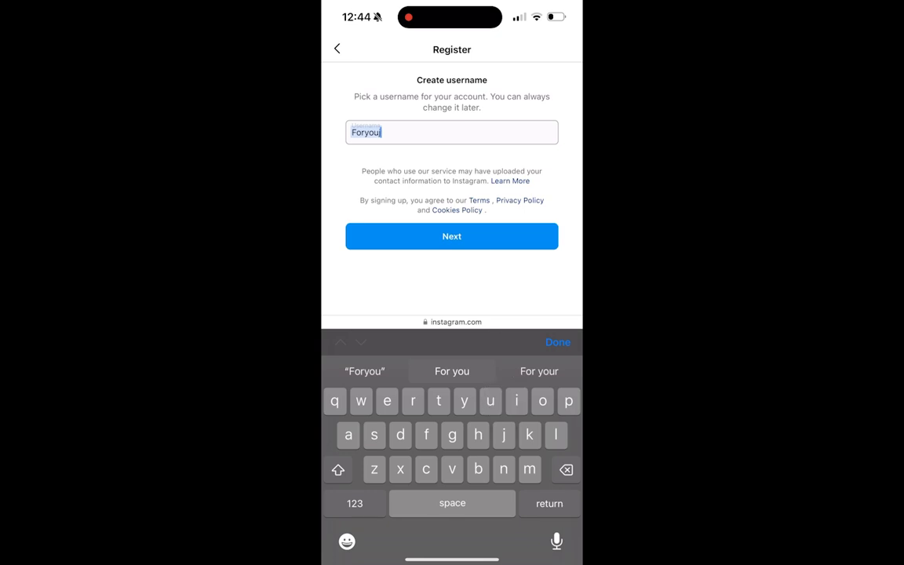
pyautogui.write('jewelry')
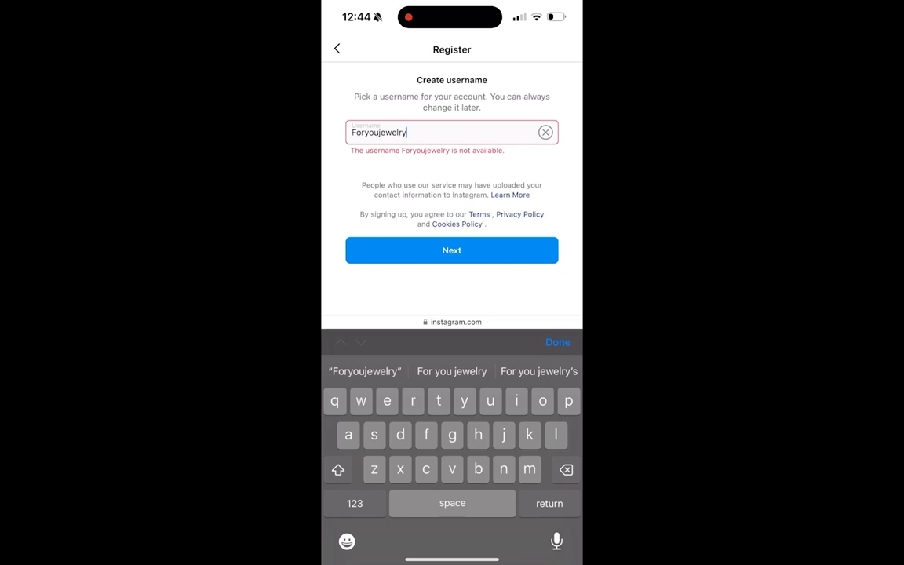
pyautogui.moveTo(452, 503); pyautogui.dragTo(436, 503)
pyautogui.press('BackSpace')
pyautogui.press('BackSpace')
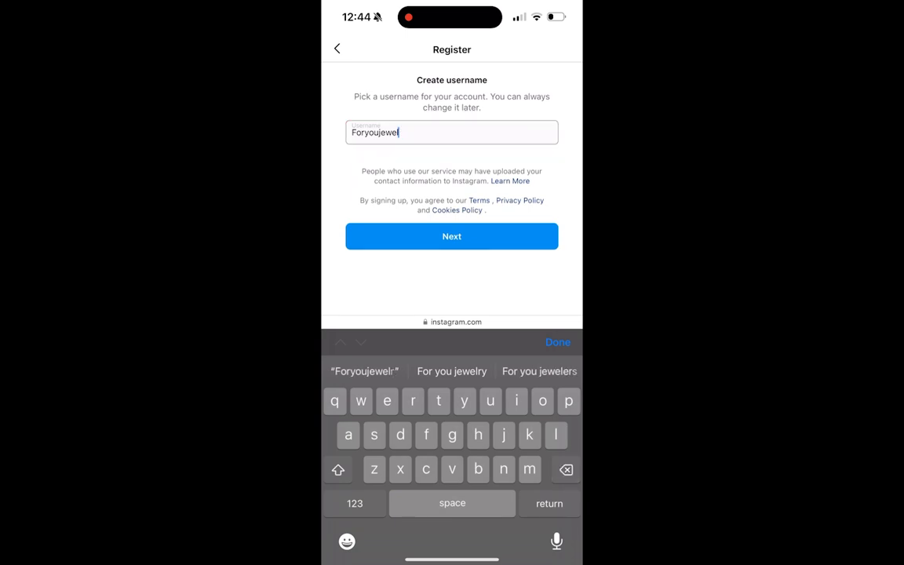
pyautogui.write('lry')
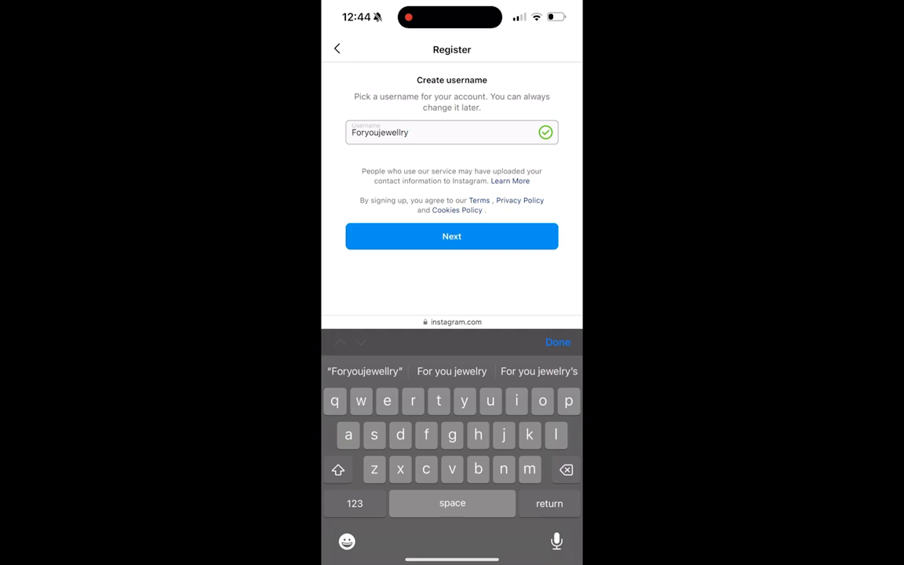
pyautogui.click(452, 237)
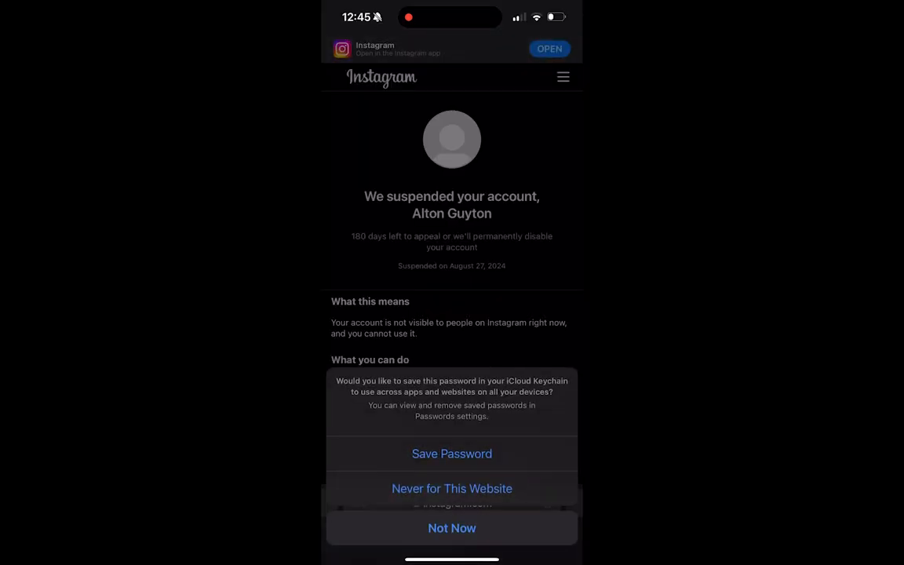
# Decline saving the password and start an appeal against the account suspension
pyautogui.click(452, 528)
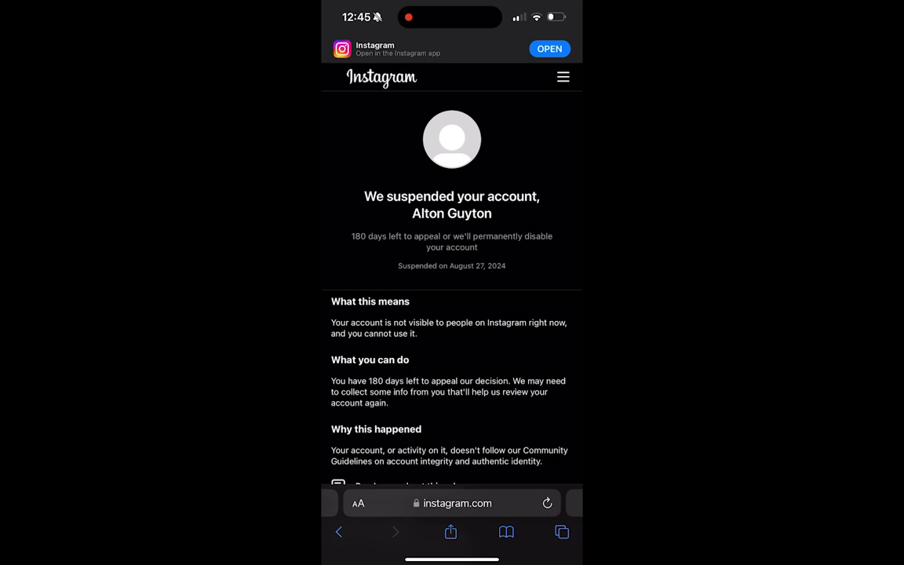
pyautogui.scroll(-2, 452, 314)
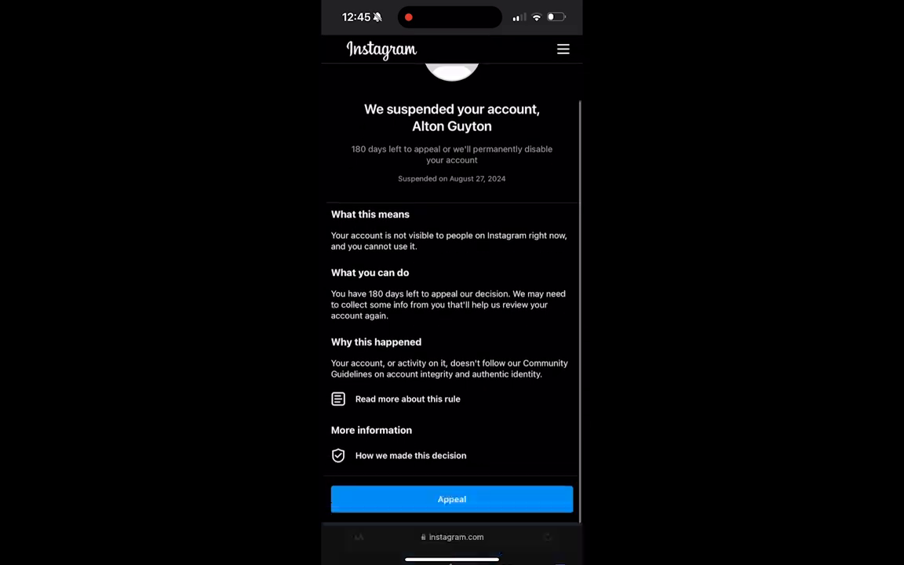
pyautogui.click(452, 511)
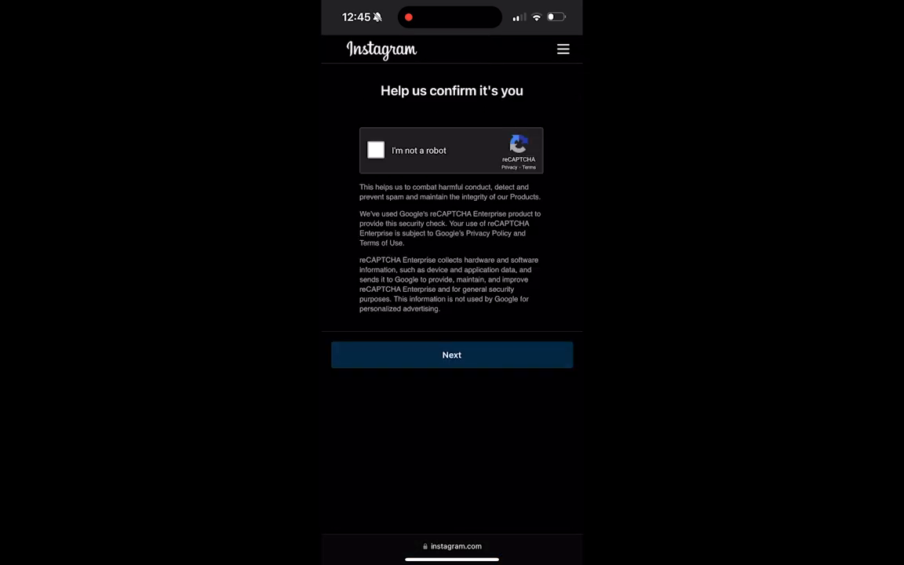
# Pass the reCAPTCHA by ticking 'I'm not a robot' and selecting every crosswalk tile
pyautogui.click(376, 150)
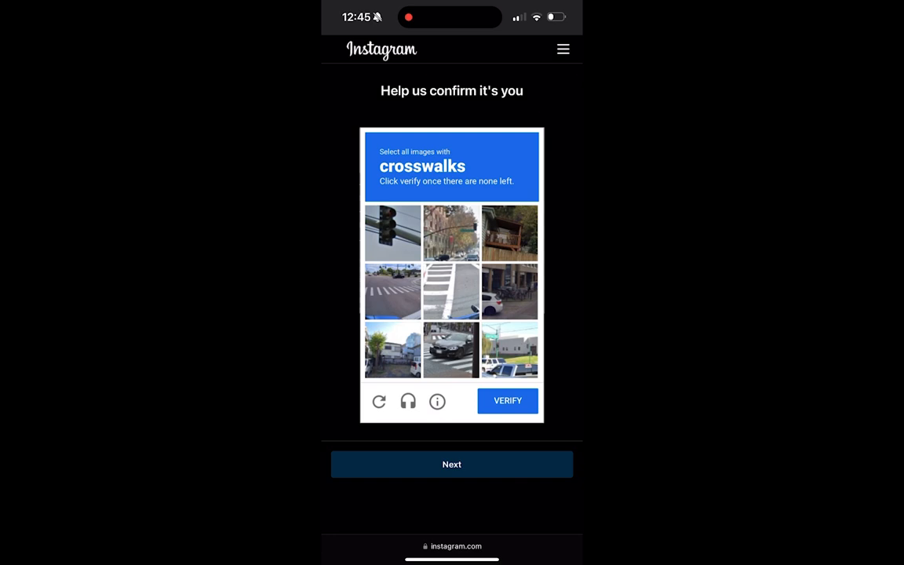
pyautogui.click(452, 350)
pyautogui.click(452, 292)
pyautogui.click(394, 292)
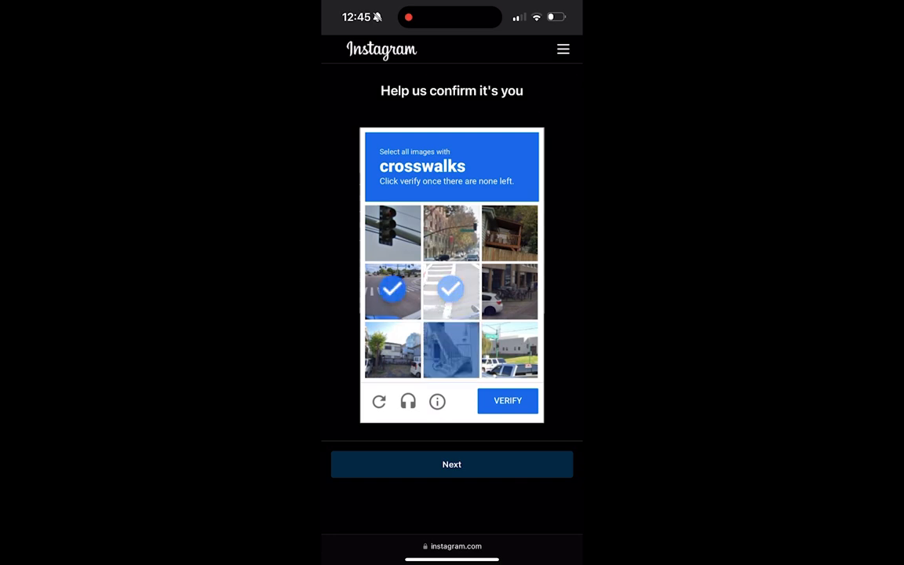
pyautogui.click(393, 292)
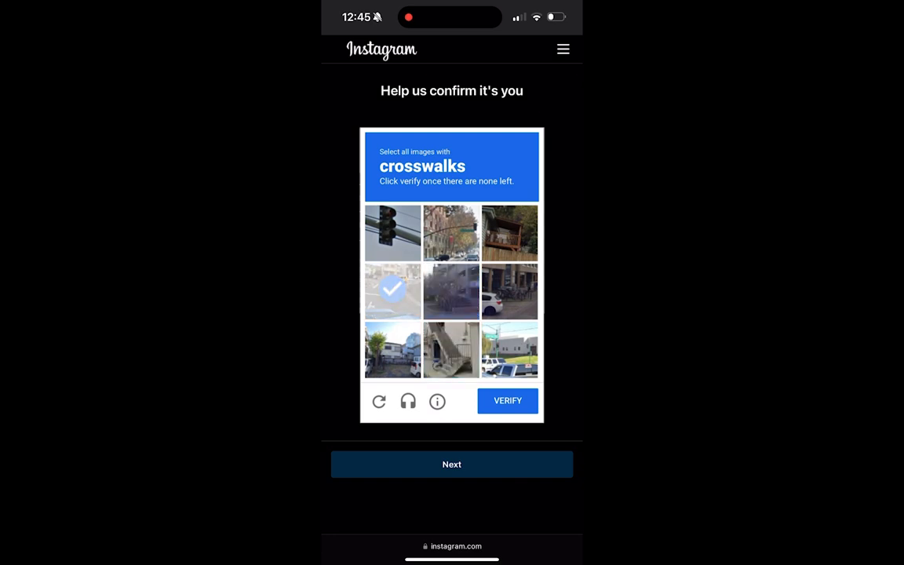
pyautogui.click(394, 292)
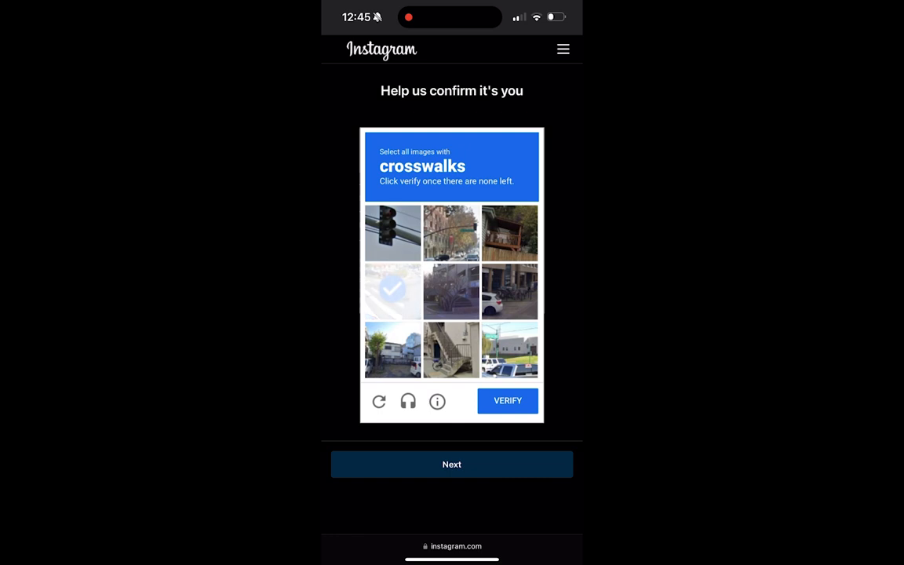
pyautogui.click(393, 292)
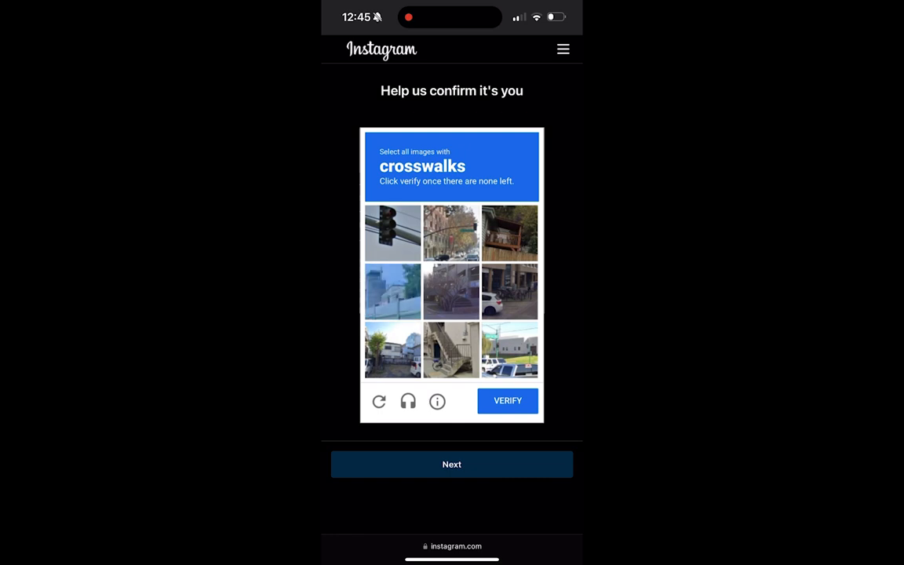
pyautogui.click(508, 401)
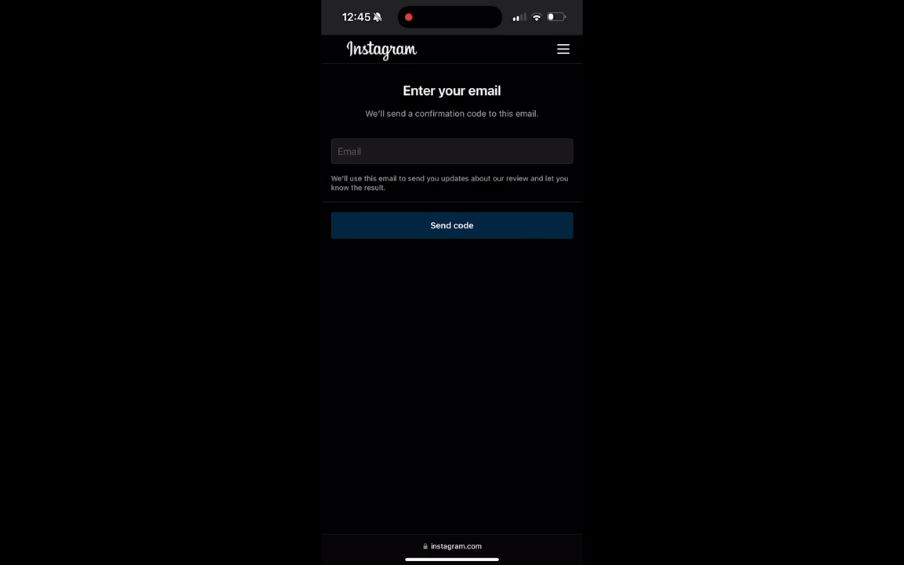
# Enter the contact email address, send a code, and submit the six-digit code received
pyautogui.click(452, 152)
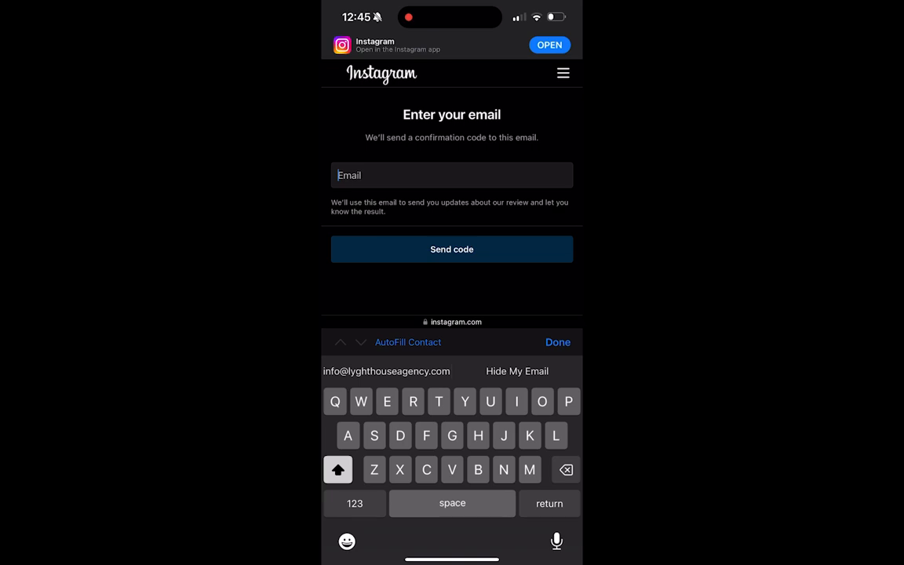
pyautogui.click(559, 342)
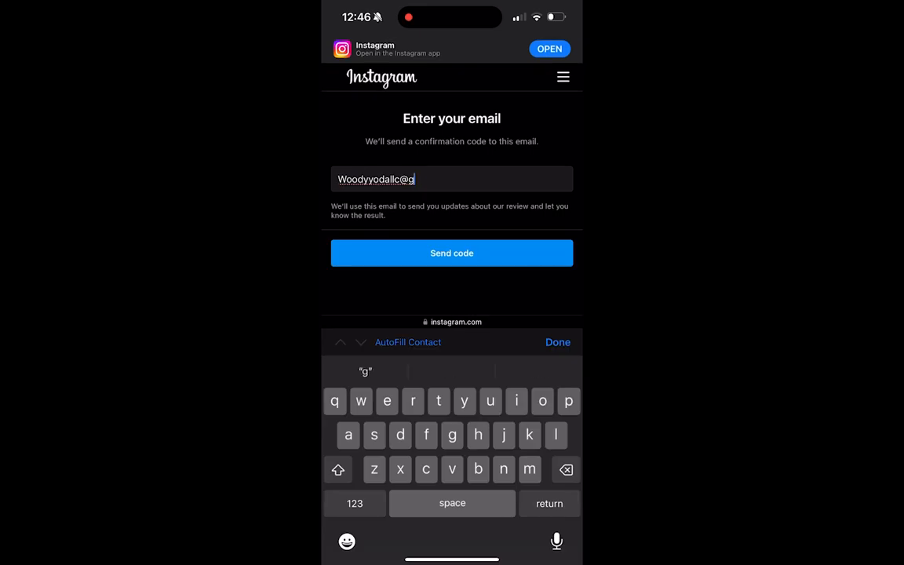
pyautogui.write('mail.com')
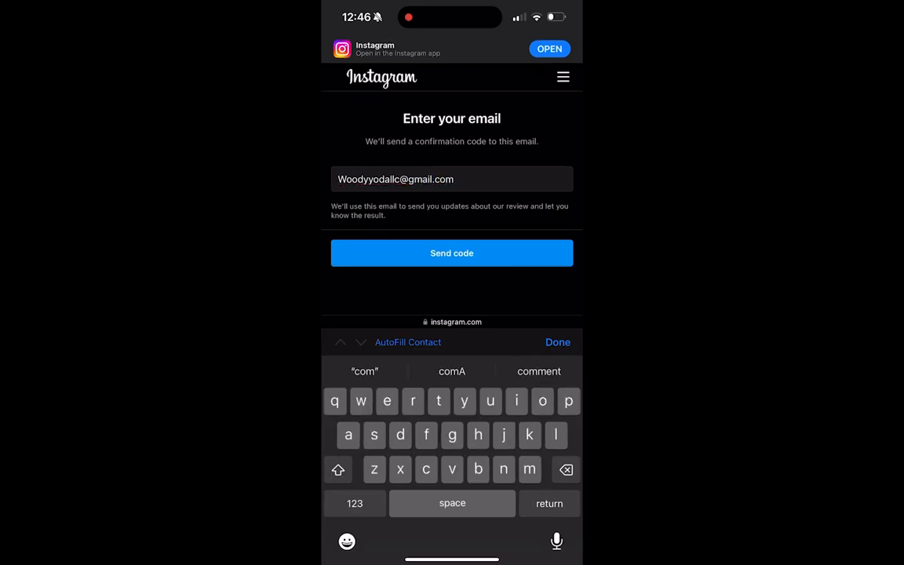
pyautogui.click(452, 253)
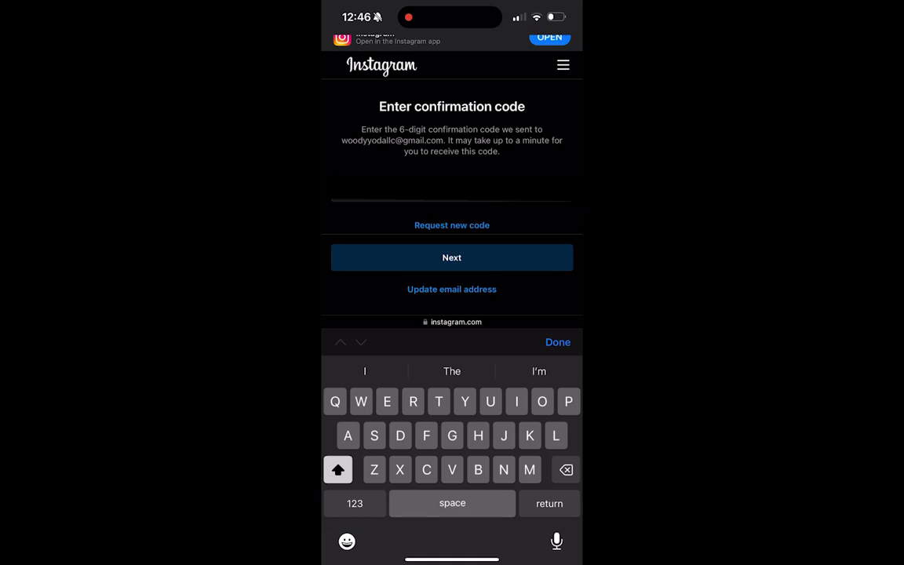
pyautogui.click(355, 503)
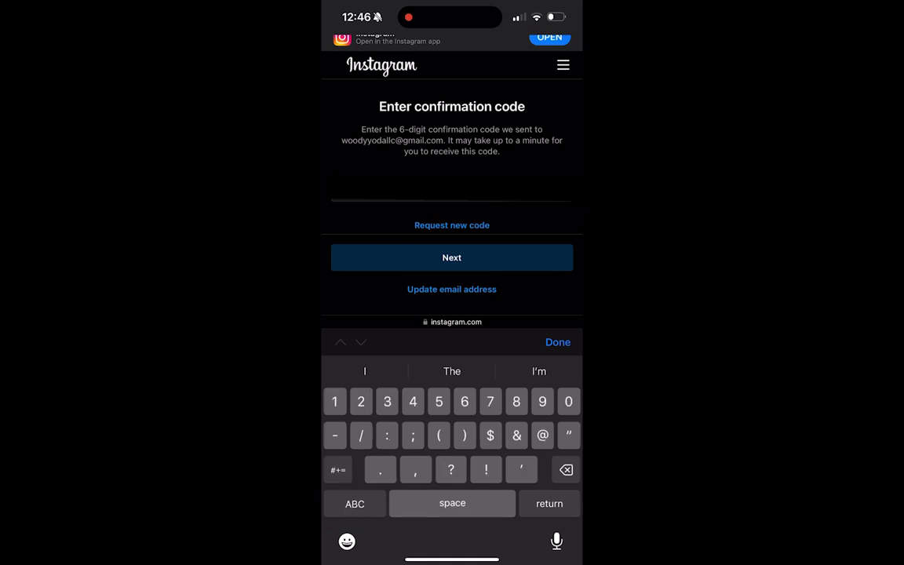
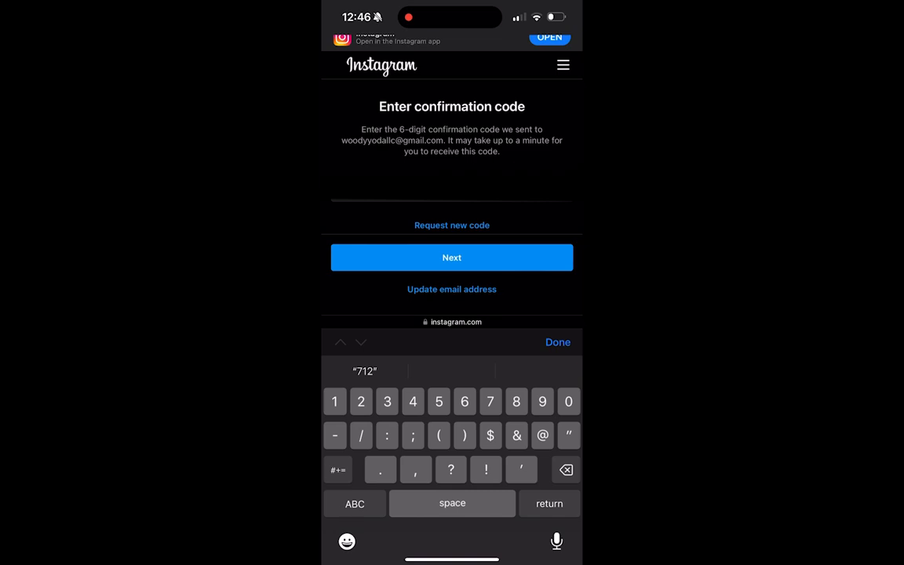
pyautogui.press('Return')
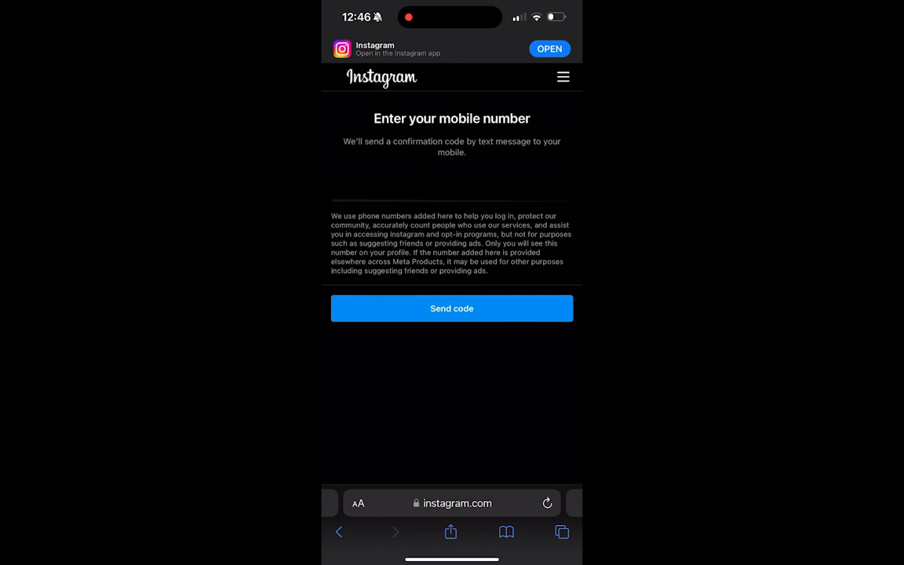
# Confirm the Instagram mobile number with its texted 6-digit code and return to the feed
pyautogui.click(452, 185)
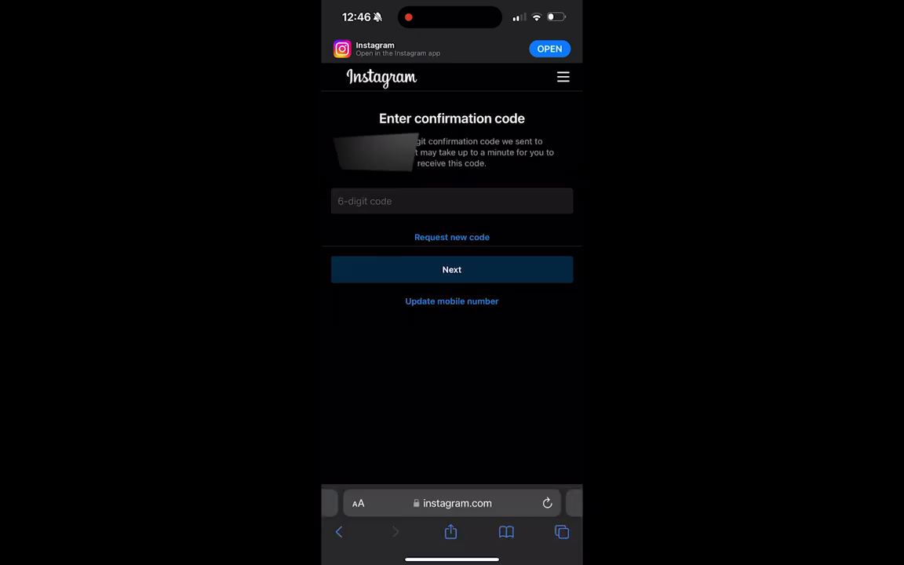
pyautogui.click(452, 201)
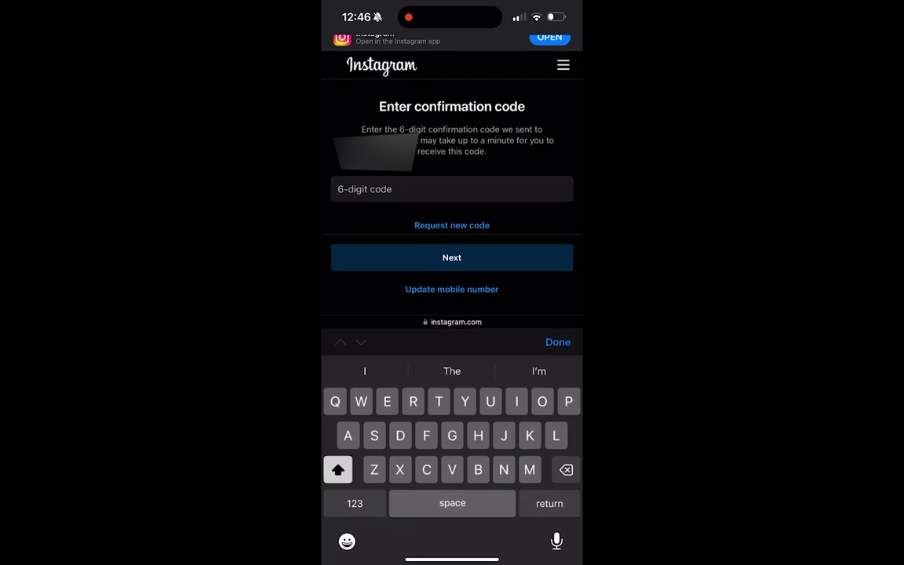
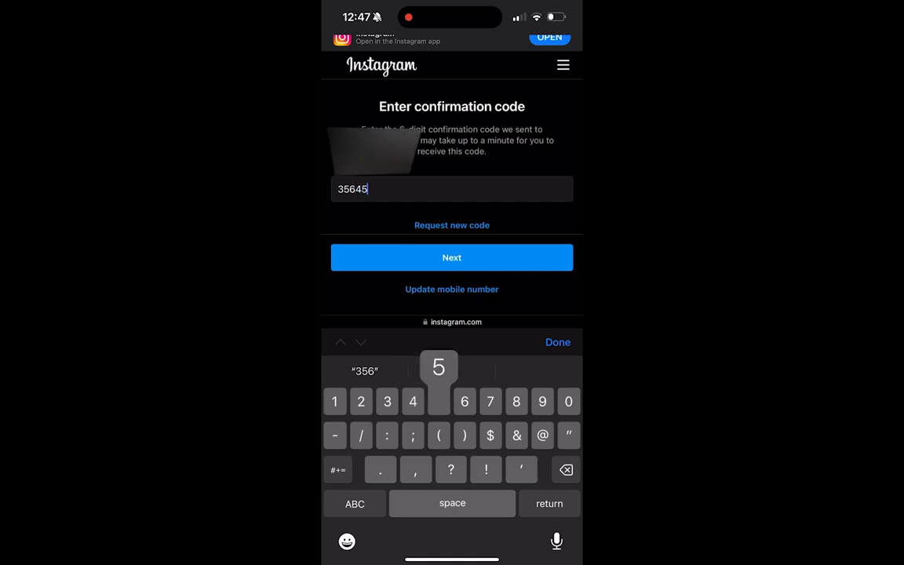
pyautogui.click(453, 257)
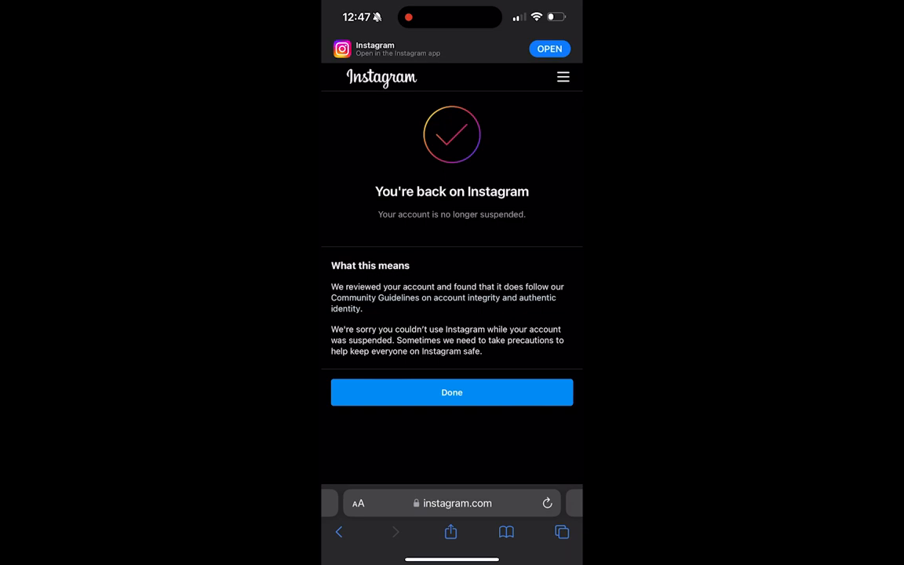
pyautogui.click(452, 392)
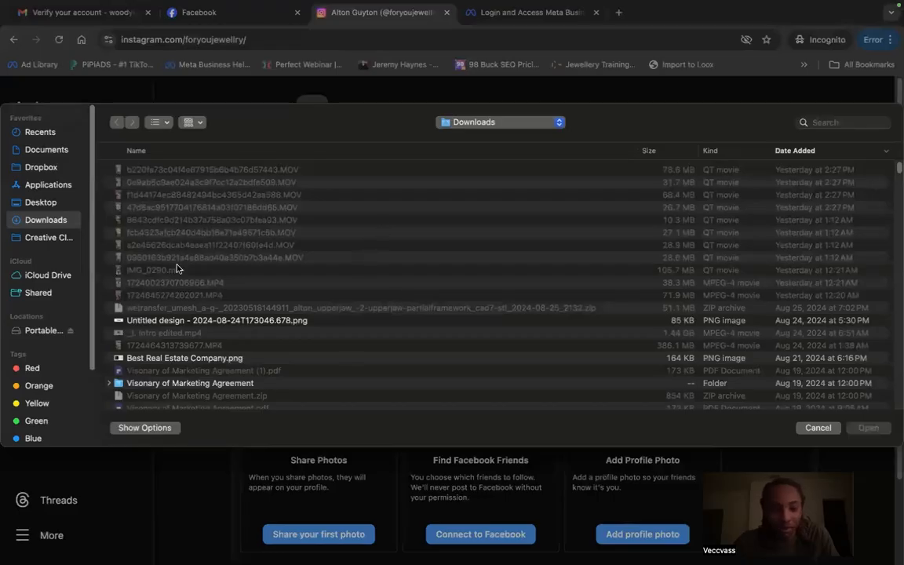
# Scroll the jewellery profile, then switch to the For you Jewelry Facebook page
pyautogui.scroll(-5, 159, 237)
pyautogui.scroll(-5, 178, 265)
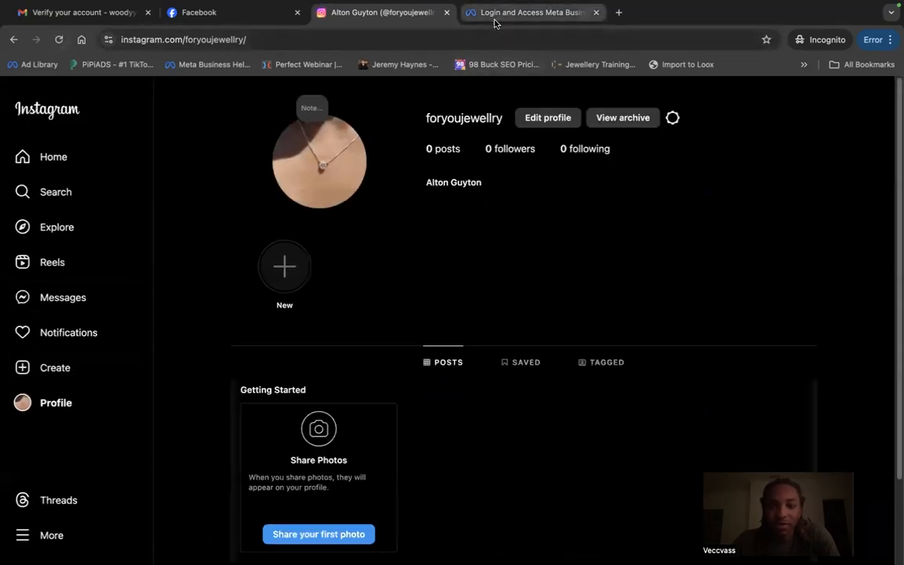
pyautogui.click(230, 22)
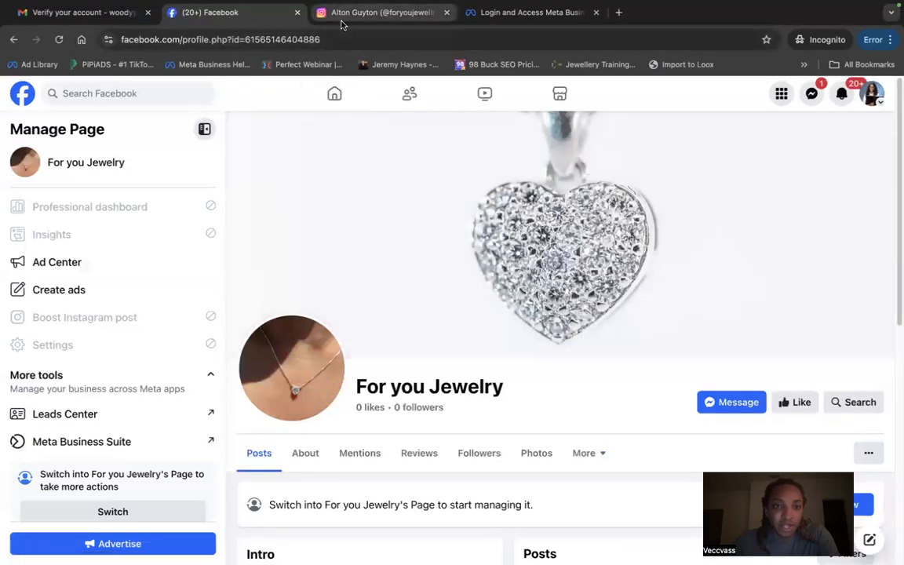
# Switch into acting as the For you Jewelry Page
pyautogui.click(344, 14)
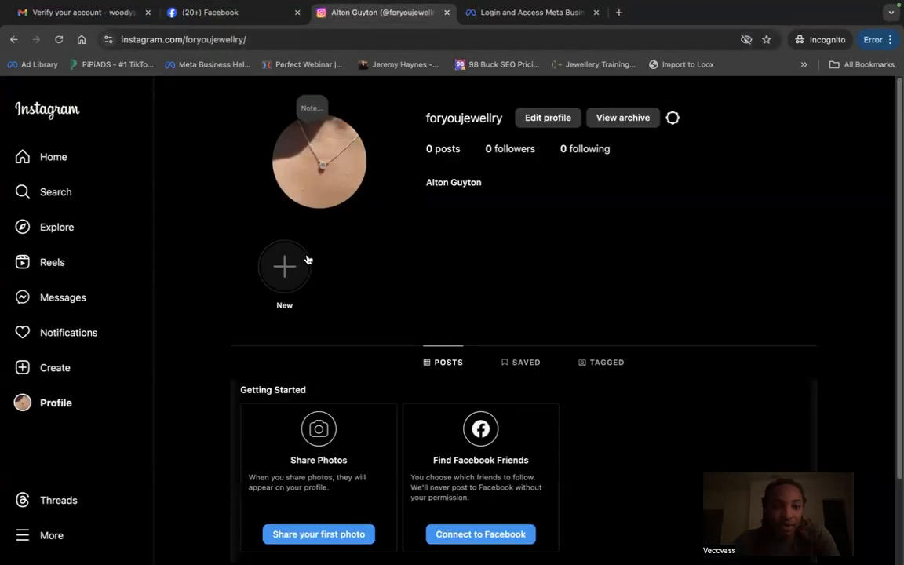
pyautogui.click(188, 15)
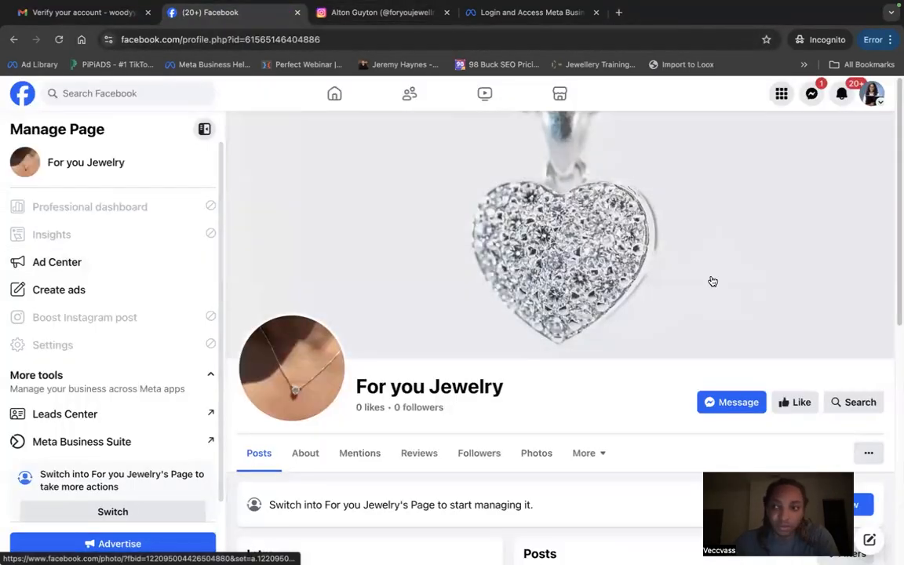
pyautogui.click(111, 514)
pyautogui.click(573, 378)
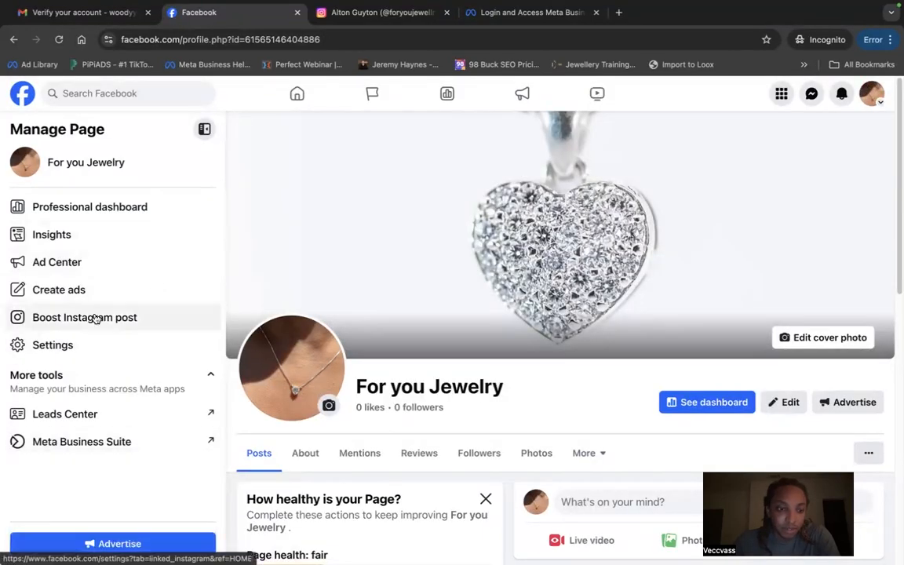
# Start connecting an Instagram account from the Page's Settings > Linked accounts > Instagram
pyautogui.click(81, 346)
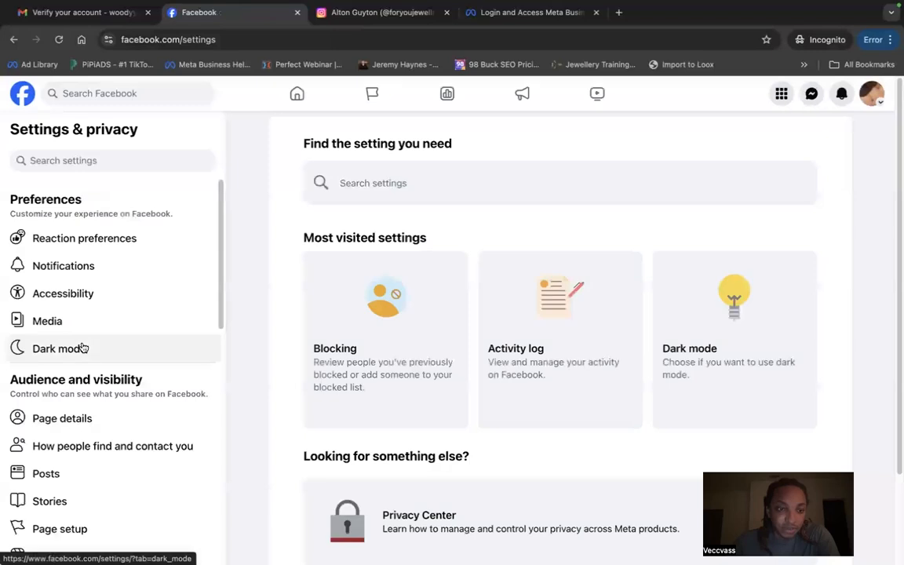
pyautogui.scroll(-3, 139, 325)
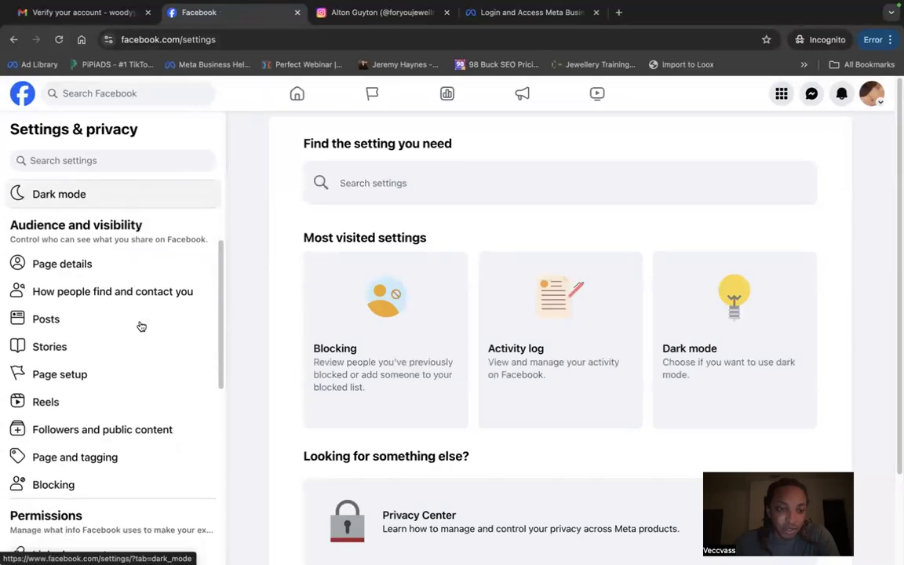
pyautogui.scroll(-2, 141, 322)
pyautogui.click(98, 424)
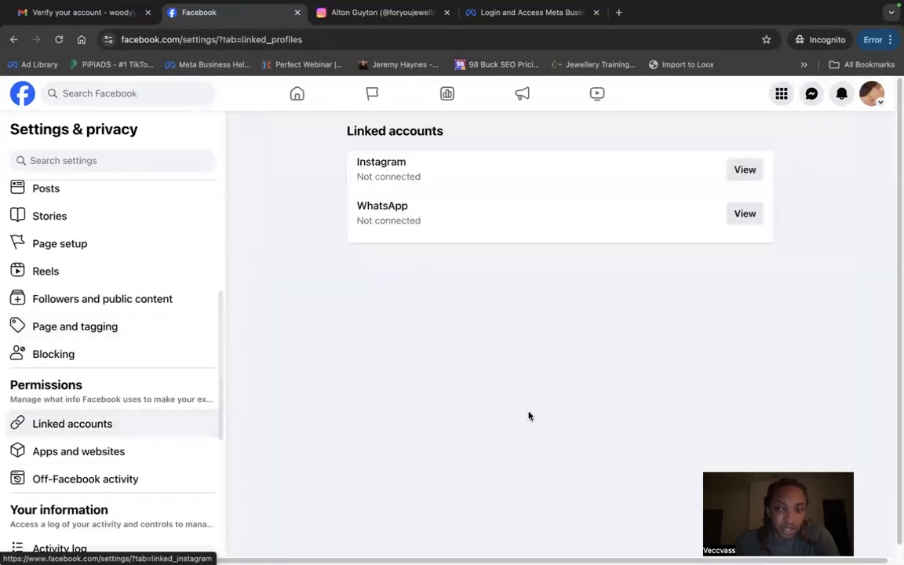
pyautogui.click(745, 170)
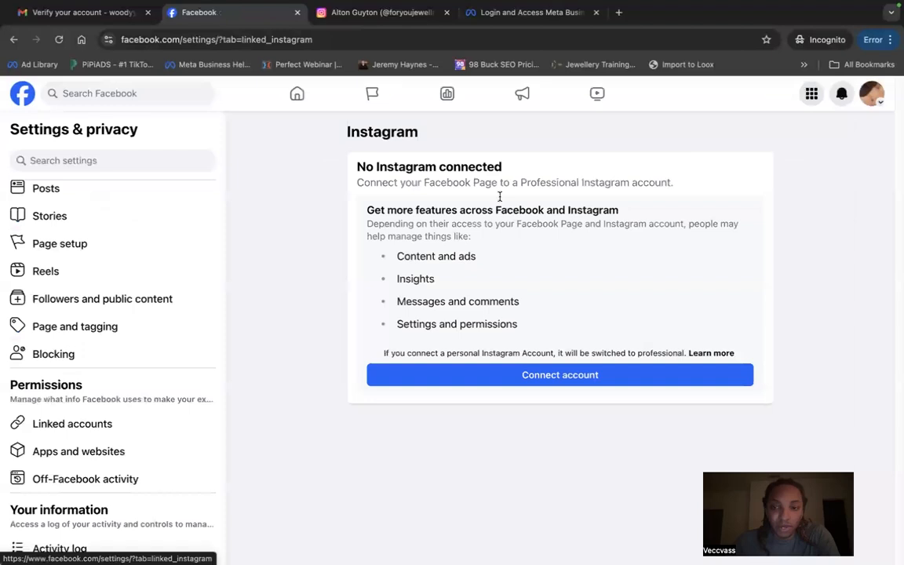
pyautogui.click(555, 375)
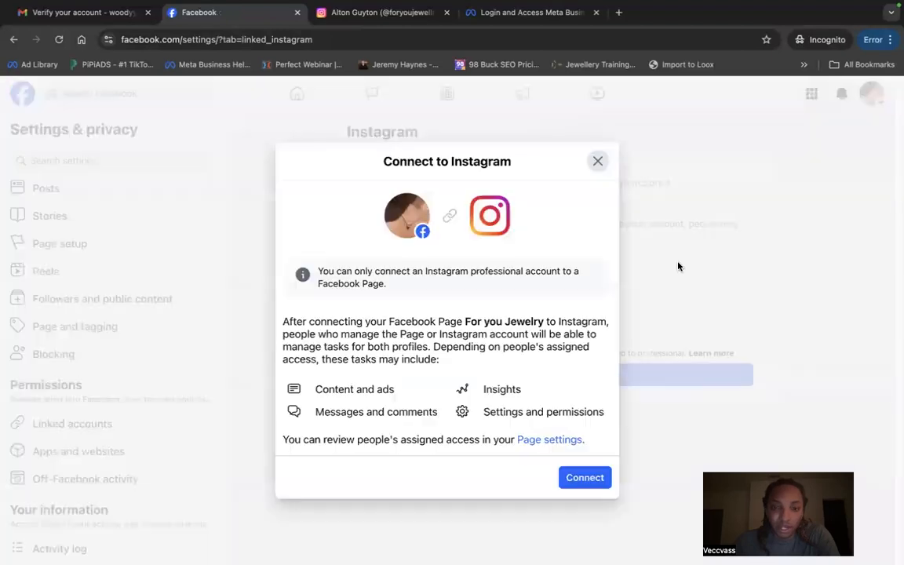
pyautogui.click(592, 477)
# Authorize with the Page's Instagram login and choose the Business account type
pyautogui.click(590, 436)
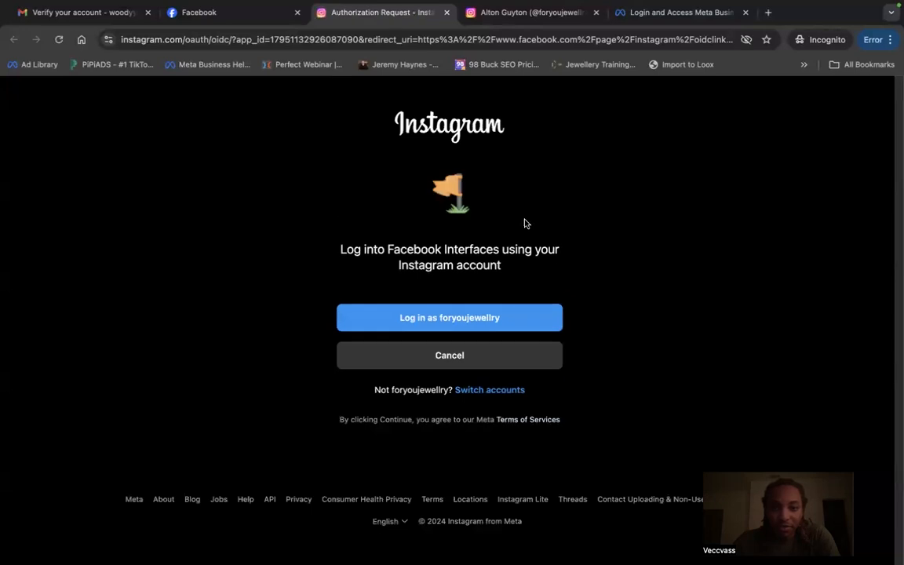
pyautogui.click(528, 315)
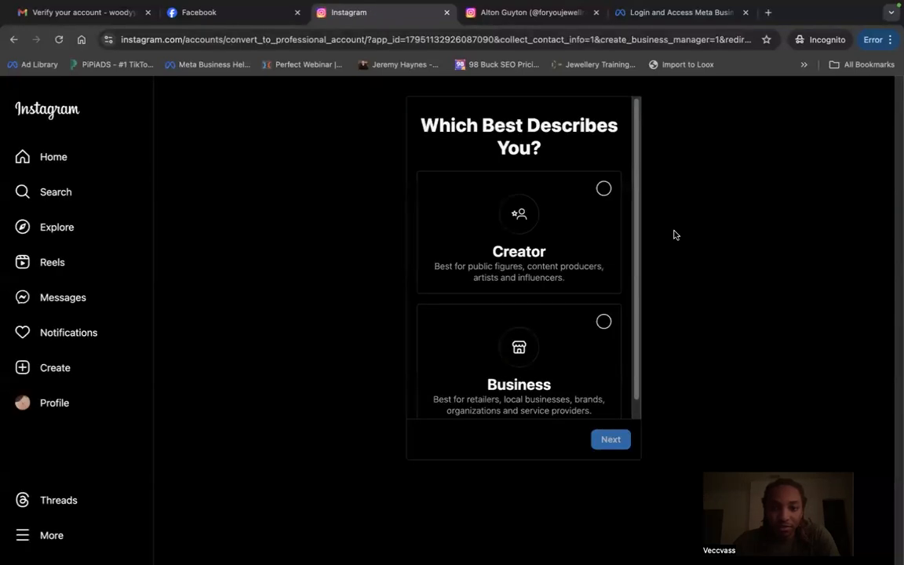
pyautogui.click(567, 378)
pyautogui.click(612, 441)
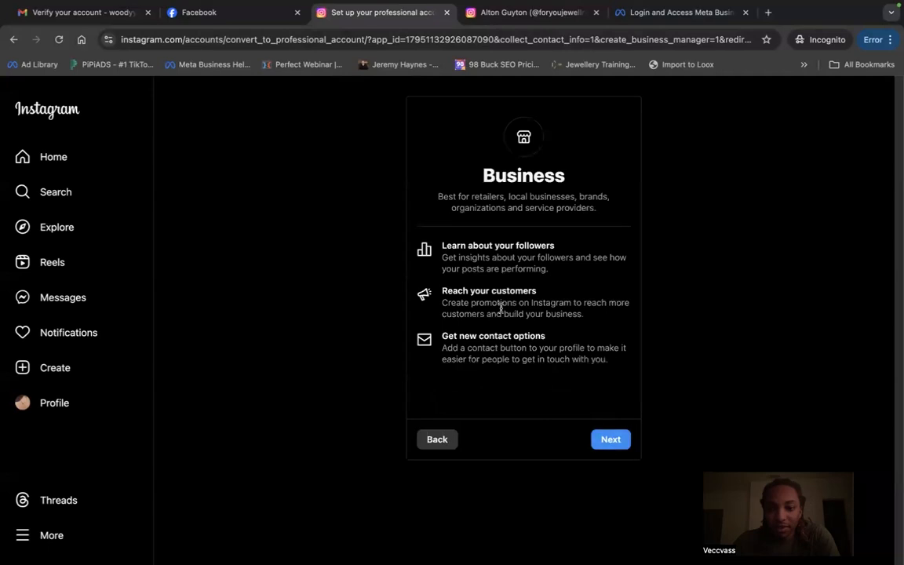
pyautogui.click(610, 439)
# Set the business category to Jewelry/watches and hide contact info from the profile
pyautogui.click(436, 230)
pyautogui.write('jewelry')
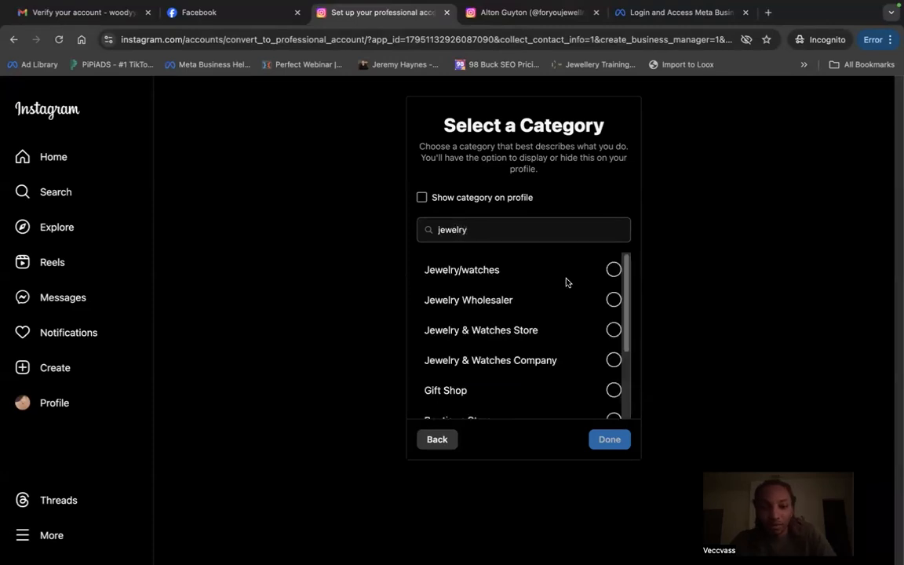
pyautogui.click(471, 272)
pyautogui.click(608, 439)
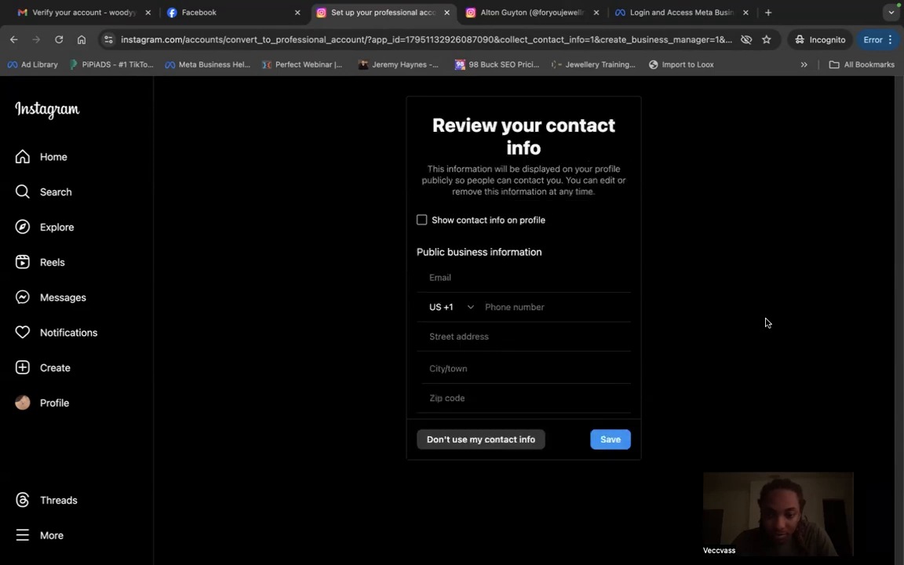
pyautogui.click(518, 440)
pyautogui.click(620, 440)
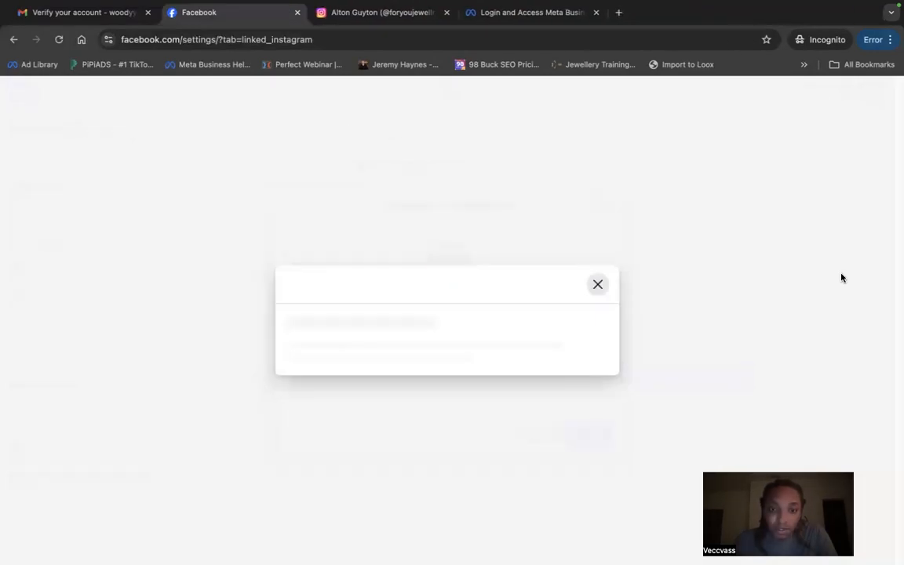
# Dismiss the portfolio notice and Instagram-connected confirmation, then go to the Meta business login page
pyautogui.click(570, 445)
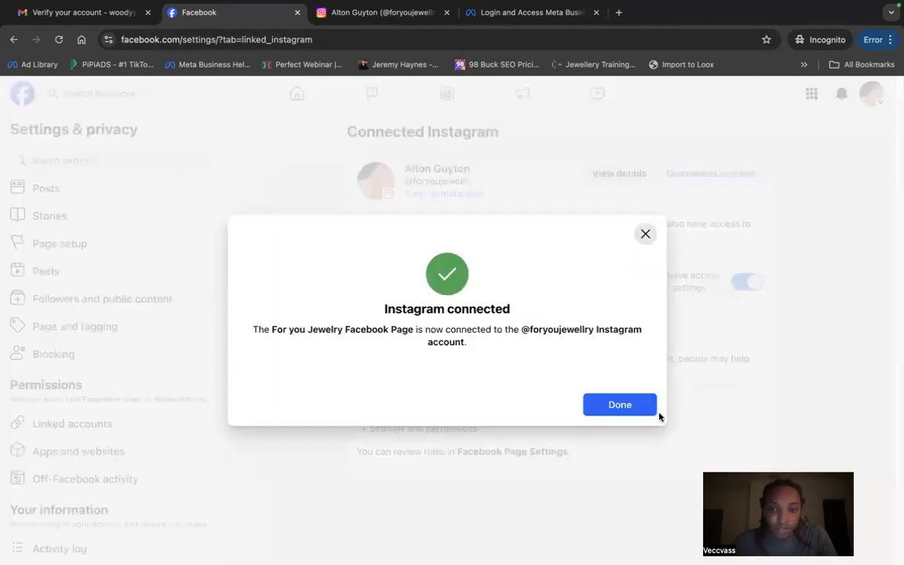
pyautogui.click(651, 413)
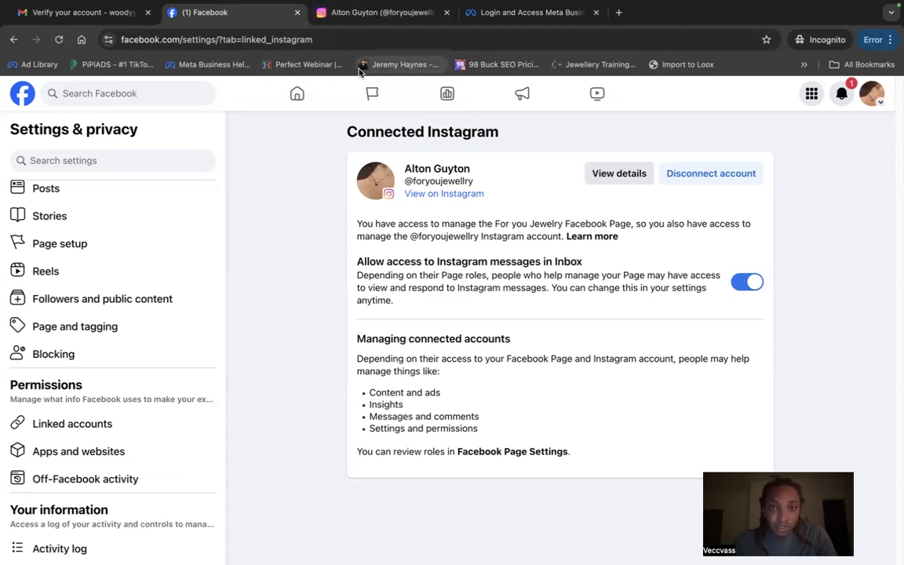
pyautogui.click(531, 13)
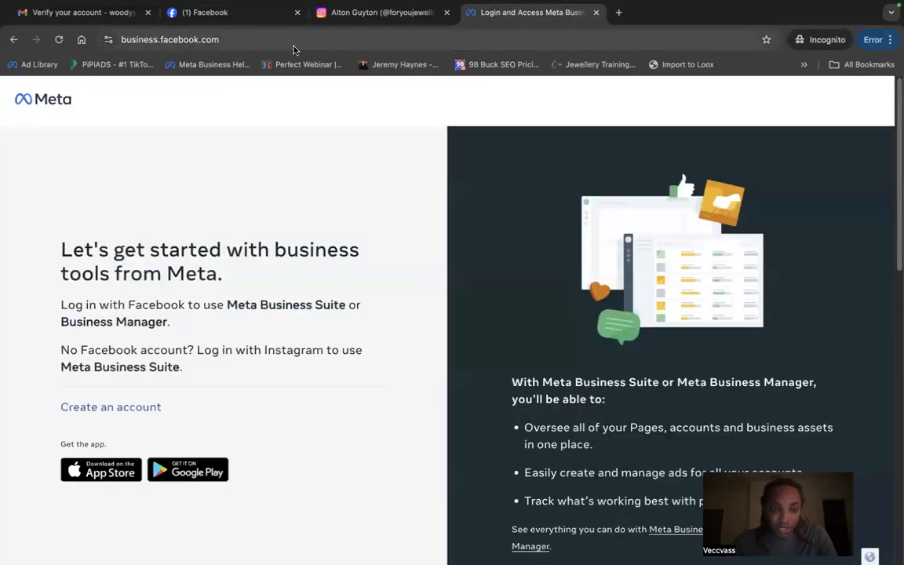
# Name the new business portfolio Foryoujewelry and copy the Gmail account's email address
pyautogui.click(111, 407)
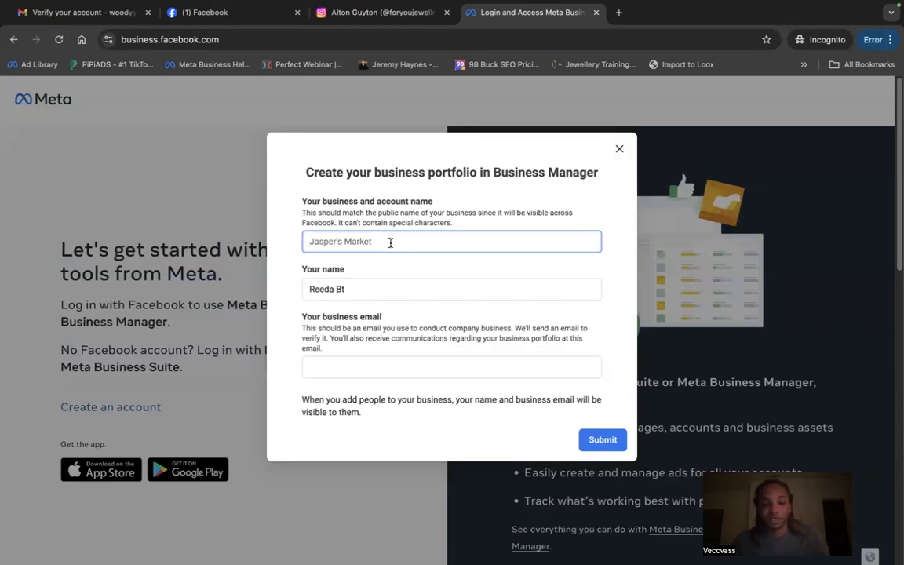
pyautogui.write('Foryoujewelry')
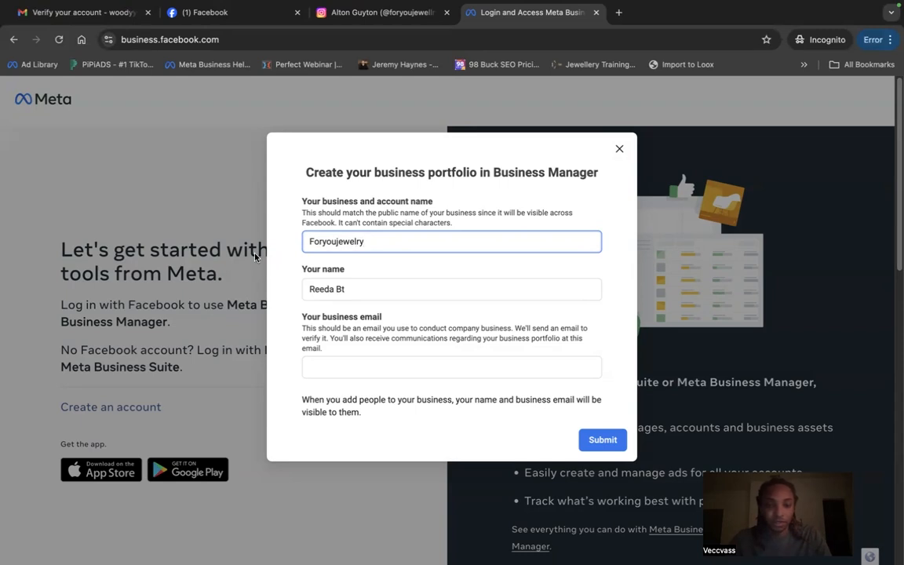
pyautogui.click(356, 363)
pyautogui.click(79, 14)
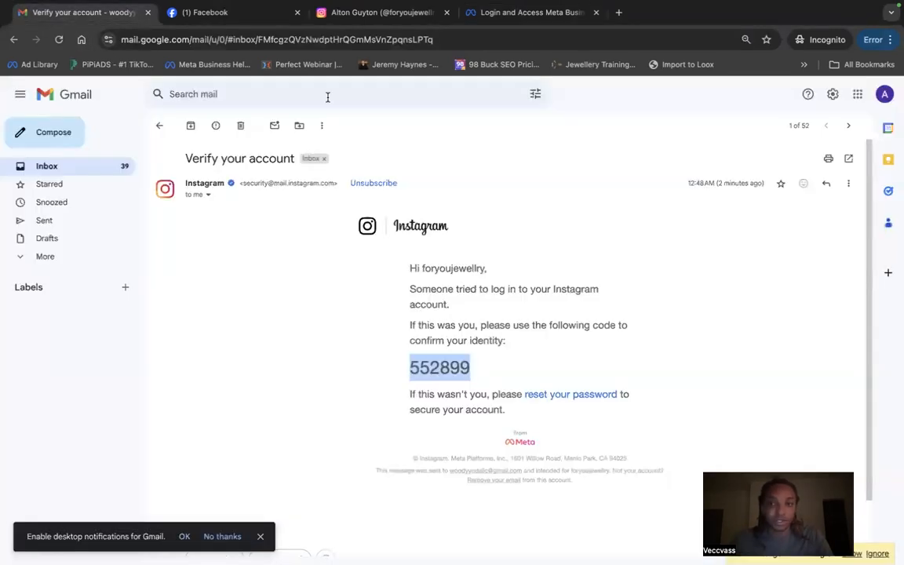
pyautogui.click(884, 95)
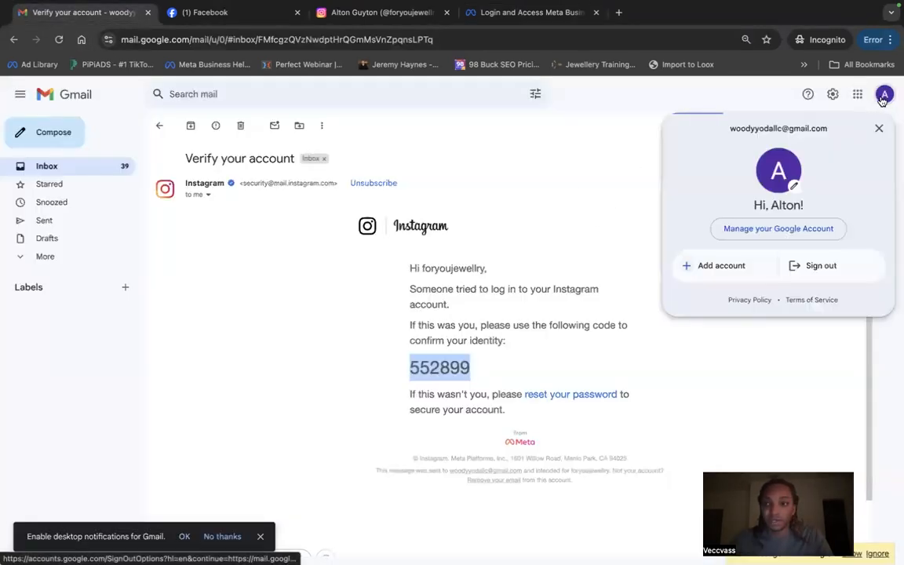
pyautogui.moveTo(724, 128); pyautogui.dragTo(828, 128)
pyautogui.press('cmd+c')
pyautogui.rightClick(783, 129)
pyautogui.click(586, 152)
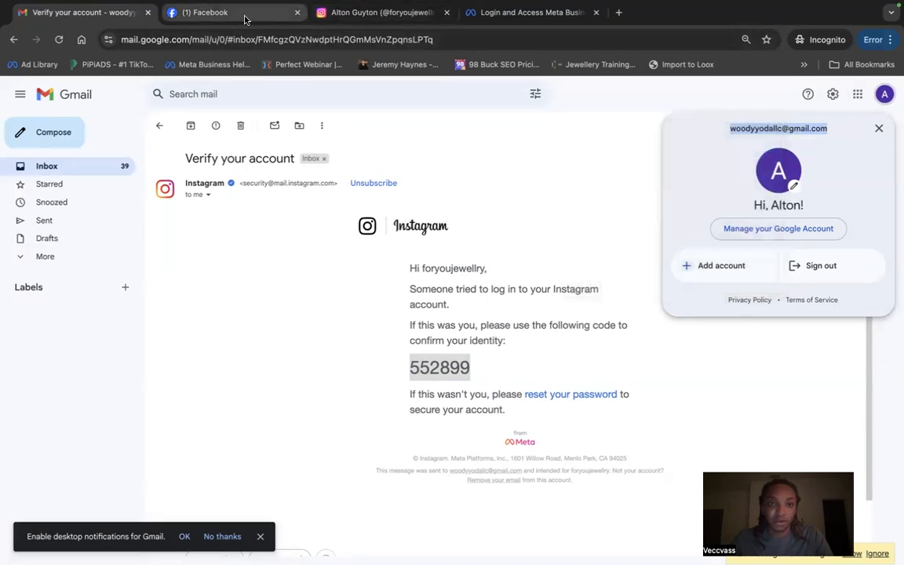
# Paste that address as the business email, submit the portfolio, and dismiss the welcome popup
pyautogui.click(212, 13)
pyautogui.click(388, 12)
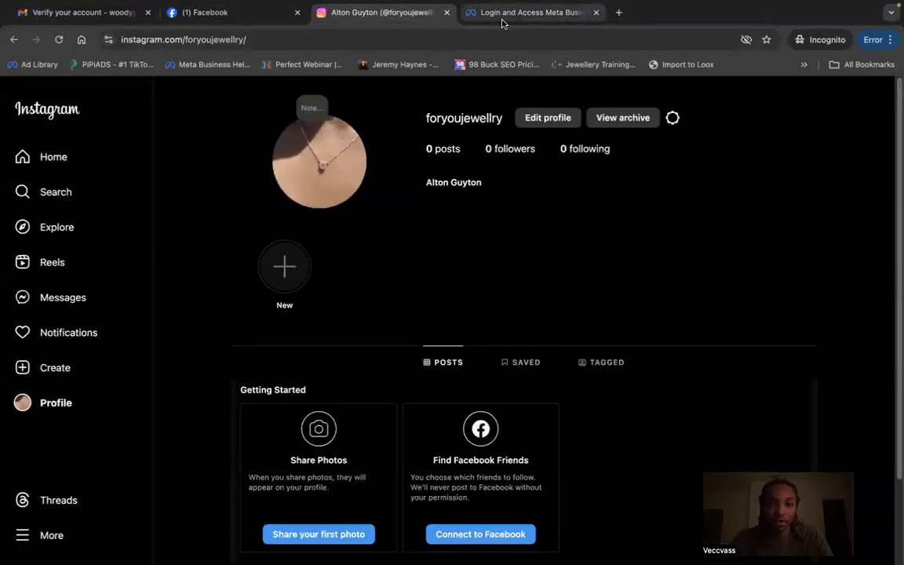
pyautogui.click(524, 12)
pyautogui.rightClick(336, 366)
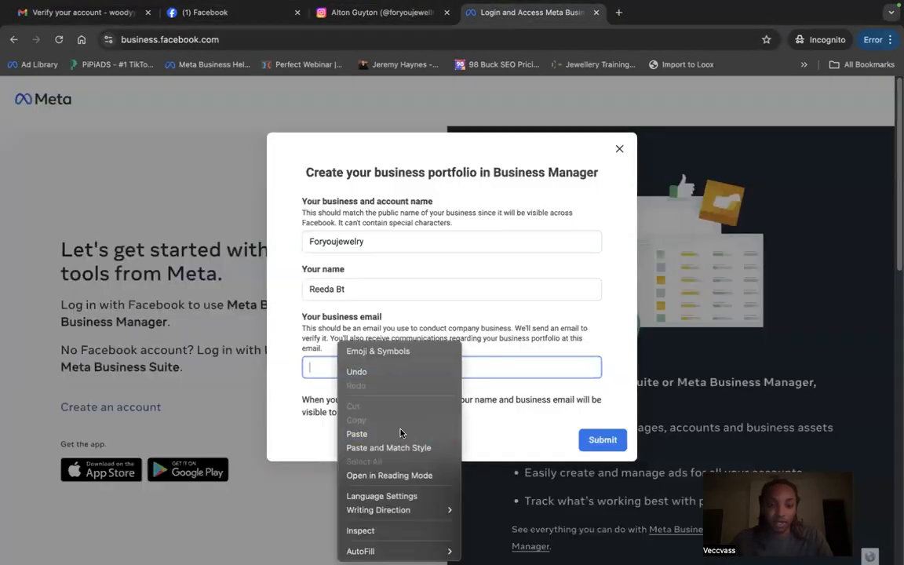
pyautogui.click(401, 430)
pyautogui.click(606, 446)
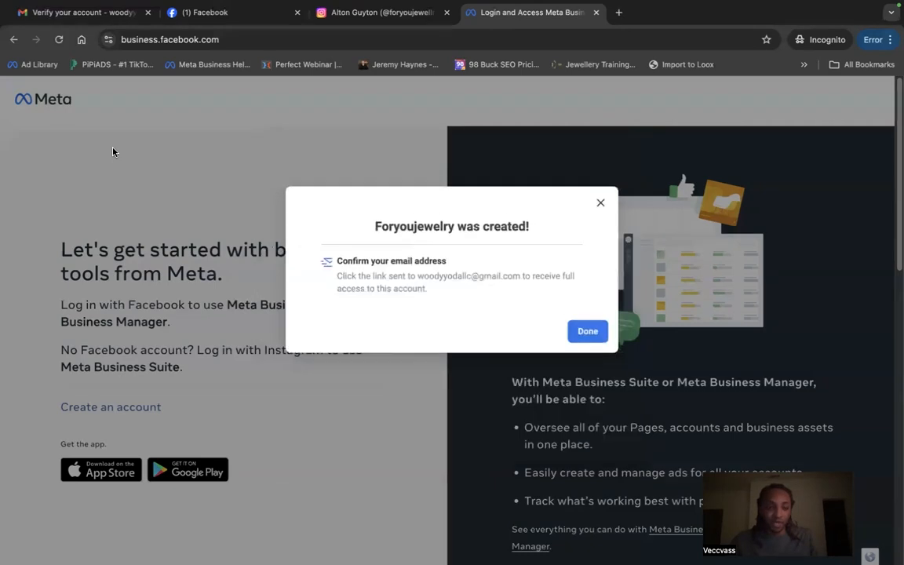
pyautogui.click(588, 330)
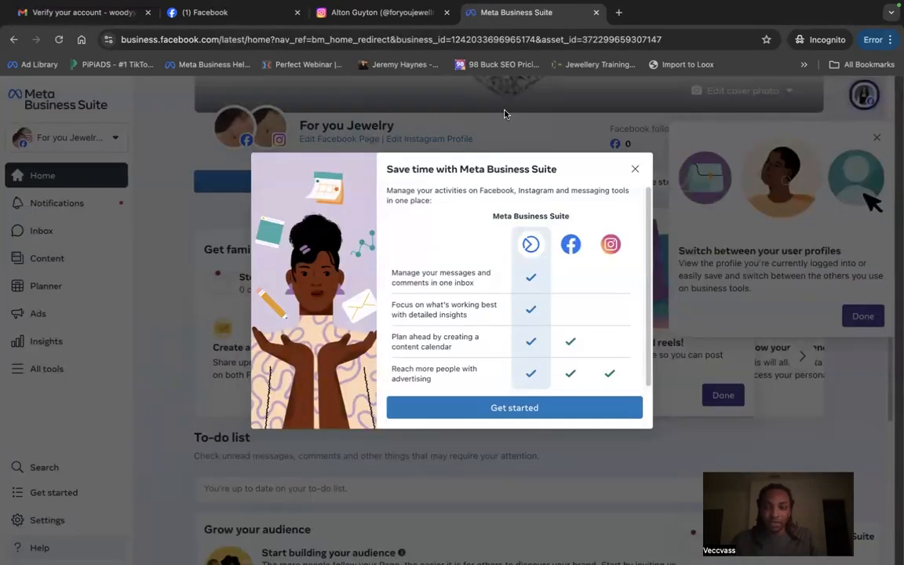
pyautogui.click(635, 169)
# Open 'Confirm your business email' in Gmail's Social tab and confirm the address
pyautogui.click(54, 12)
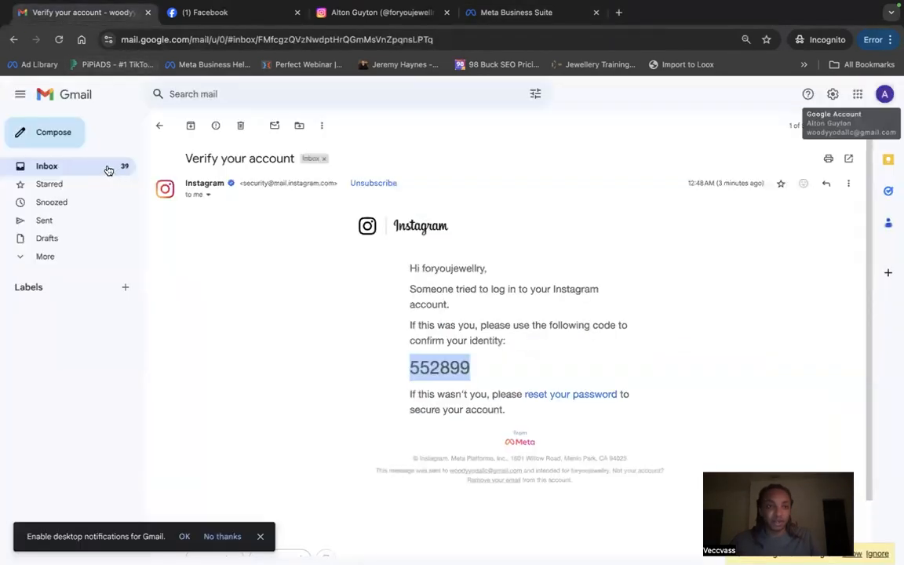
pyautogui.click(164, 127)
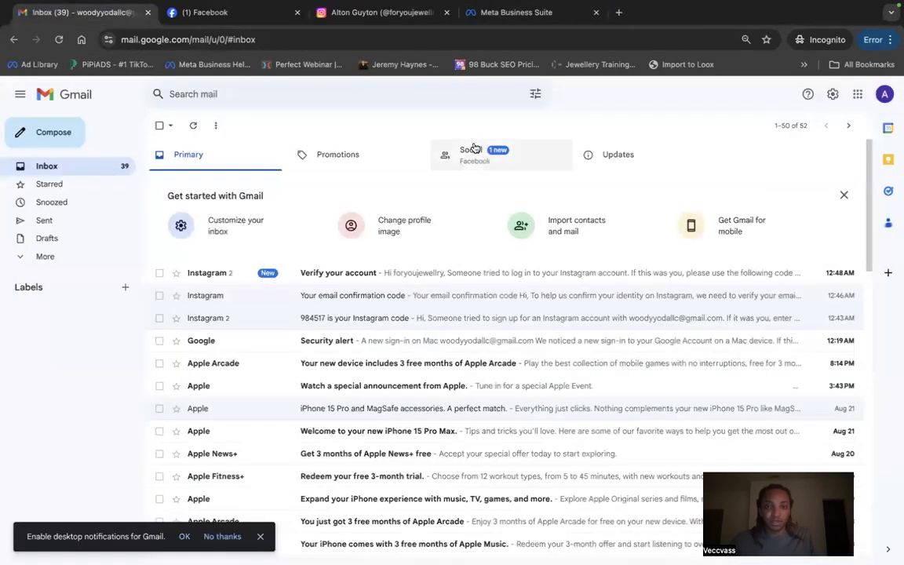
pyautogui.click(486, 159)
pyautogui.click(410, 321)
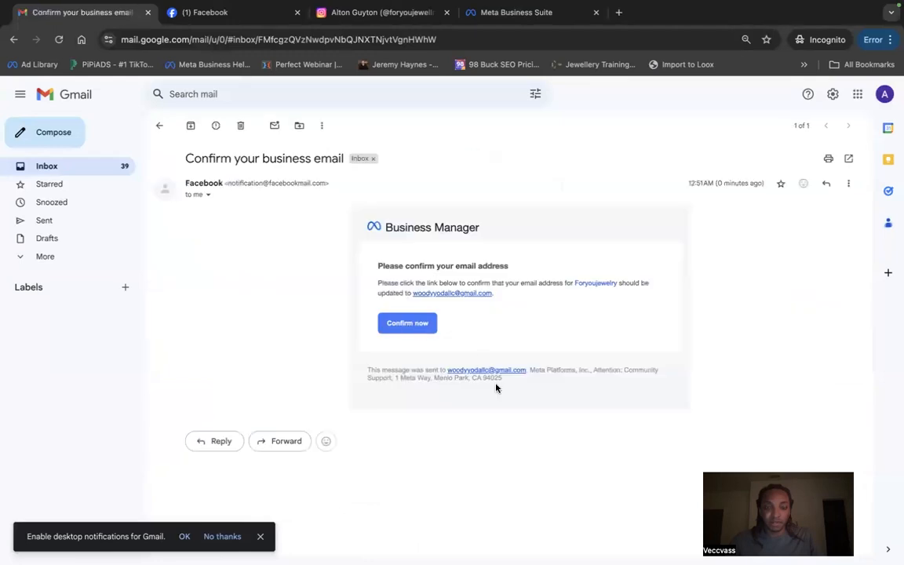
pyautogui.click(409, 324)
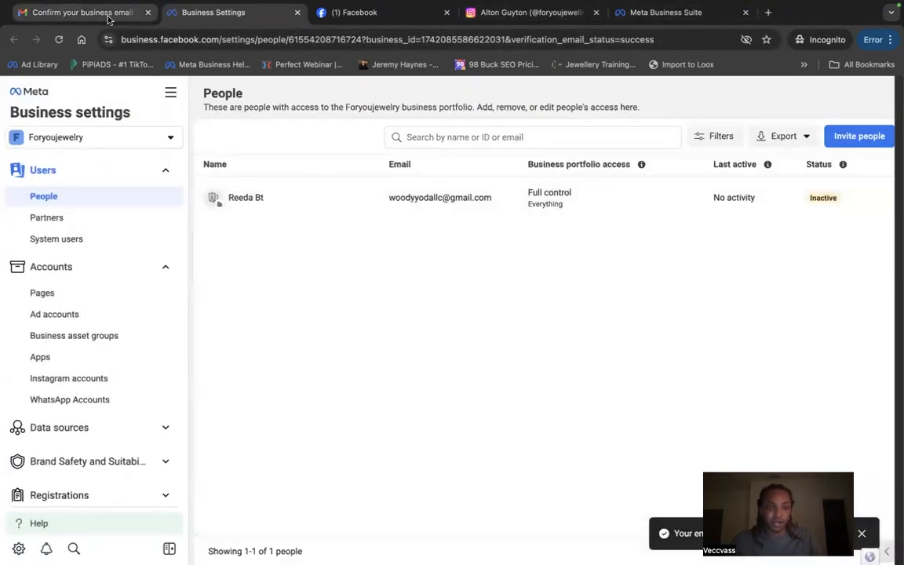
# Launch Ads Manager from the All tools list in Meta Business Suite
pyautogui.click(645, 13)
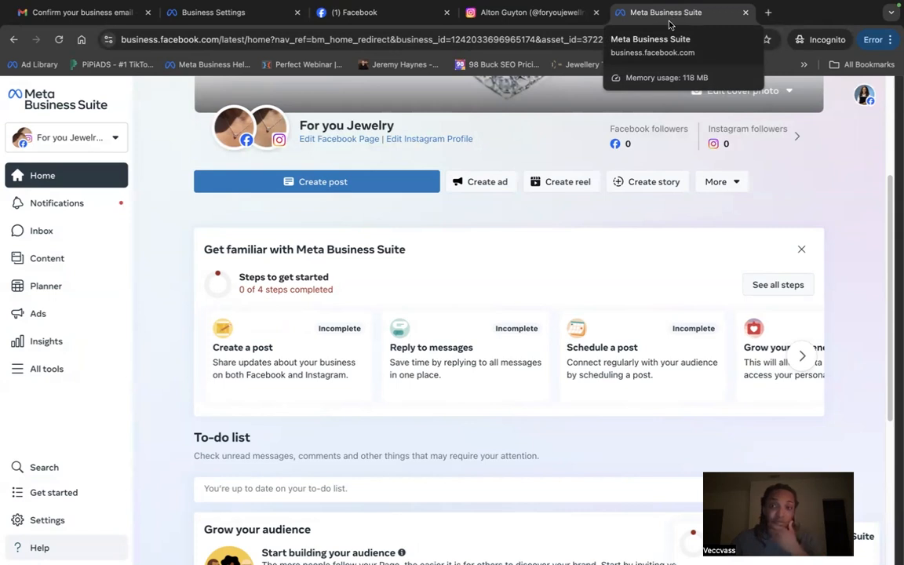
pyautogui.click(44, 369)
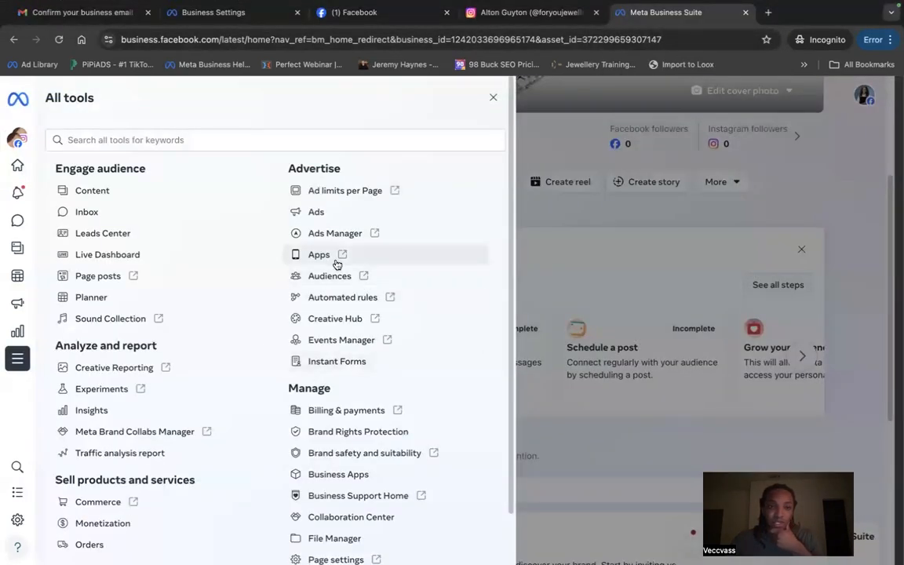
pyautogui.click(328, 237)
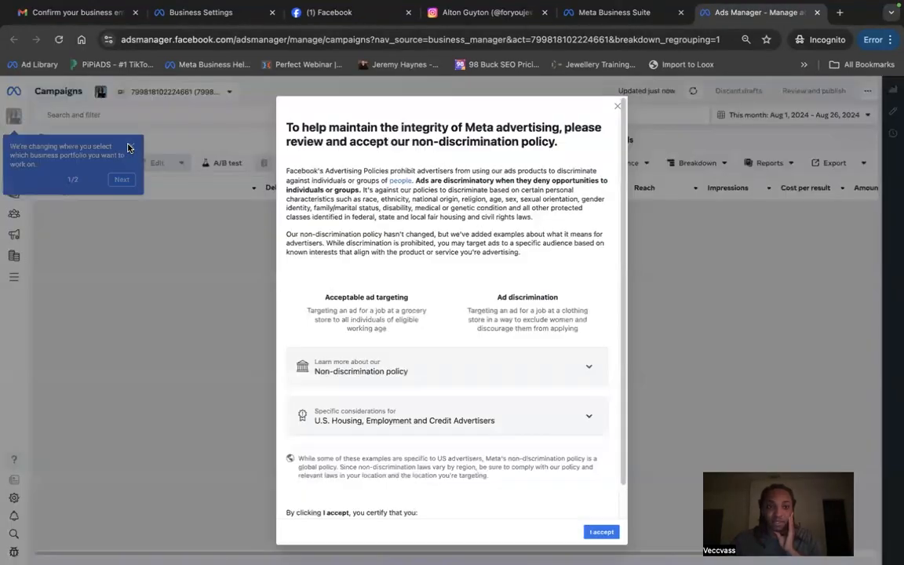
# Dismiss the Ads Manager notices and check that Foryoujewelry has no ad accounts
pyautogui.click(130, 148)
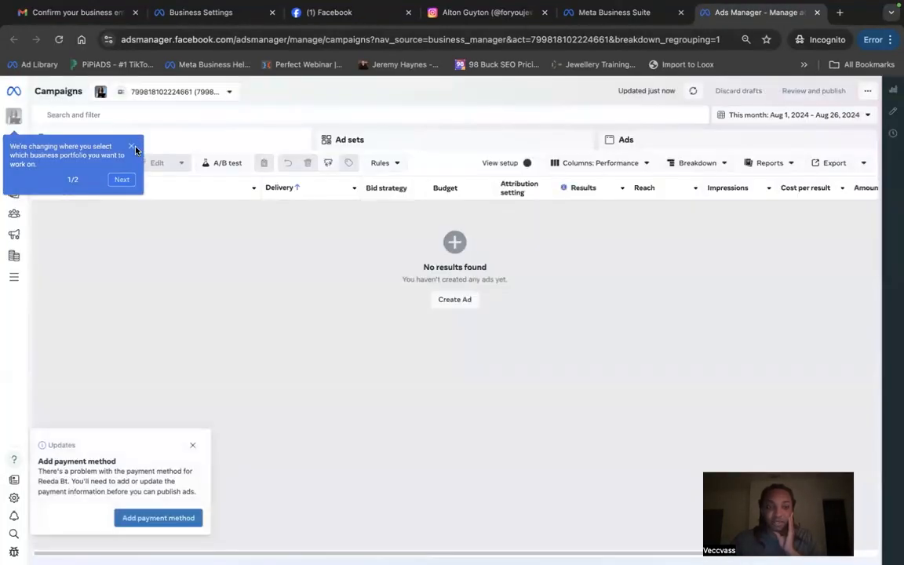
pyautogui.click(134, 148)
pyautogui.click(137, 92)
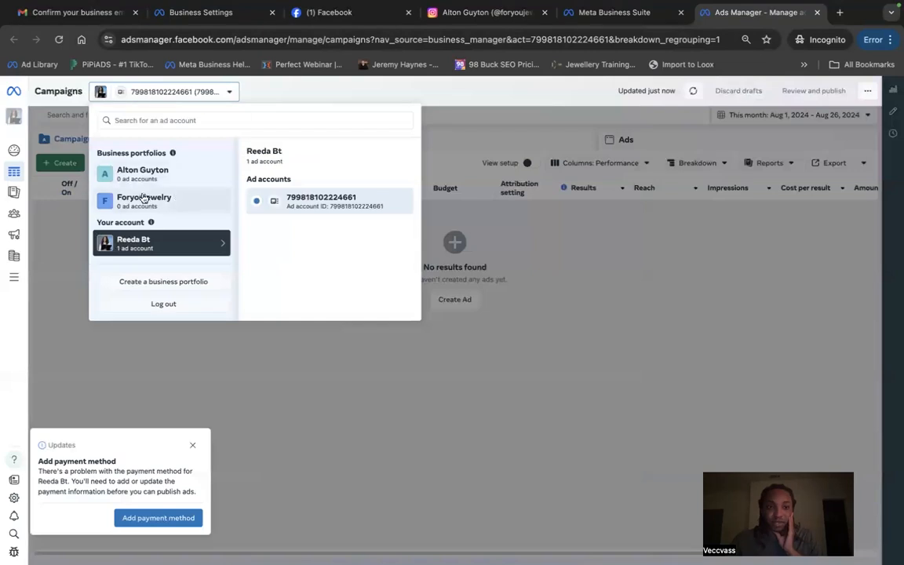
pyautogui.moveTo(136, 203)
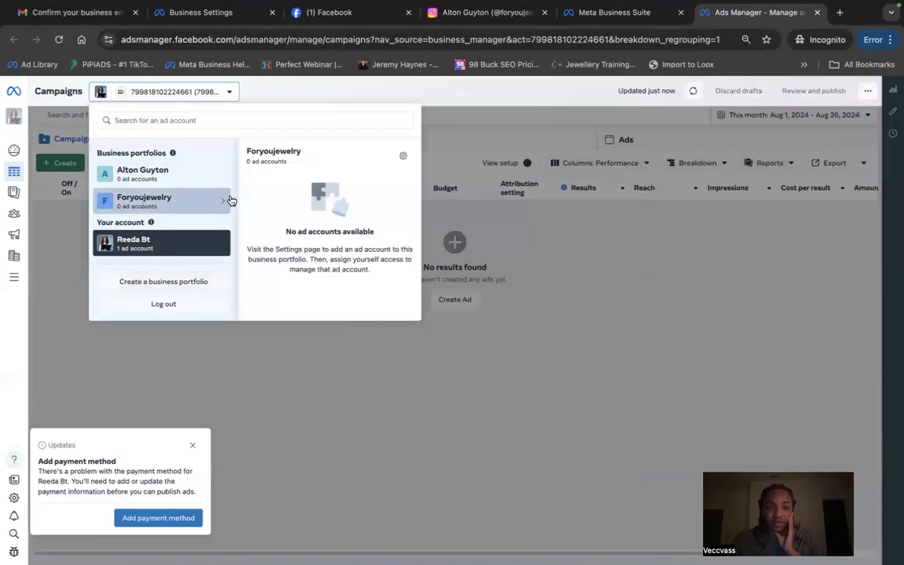
pyautogui.click(445, 420)
# Open the Foryoujewelry portfolio's Business settings and compare the two settings tabs
pyautogui.click(137, 92)
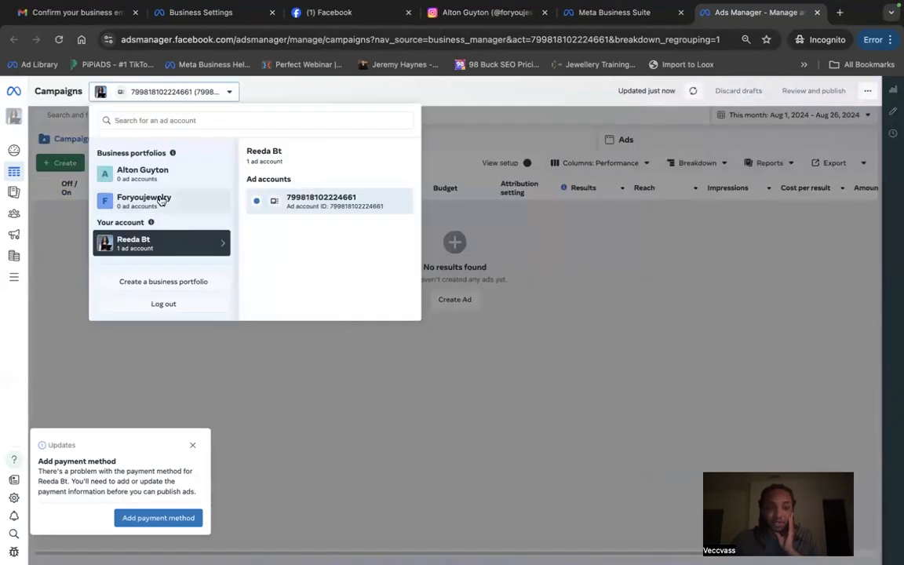
pyautogui.moveTo(161, 201)
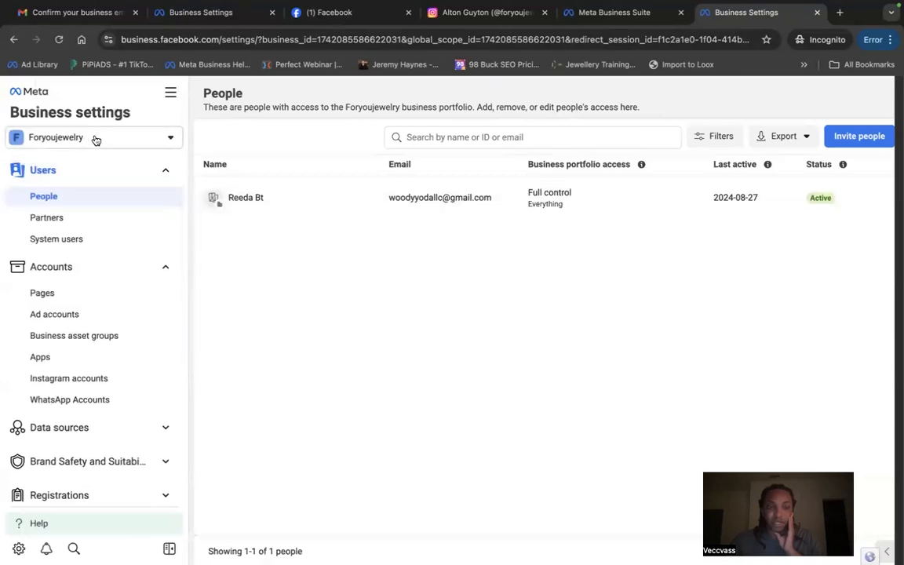
pyautogui.click(201, 13)
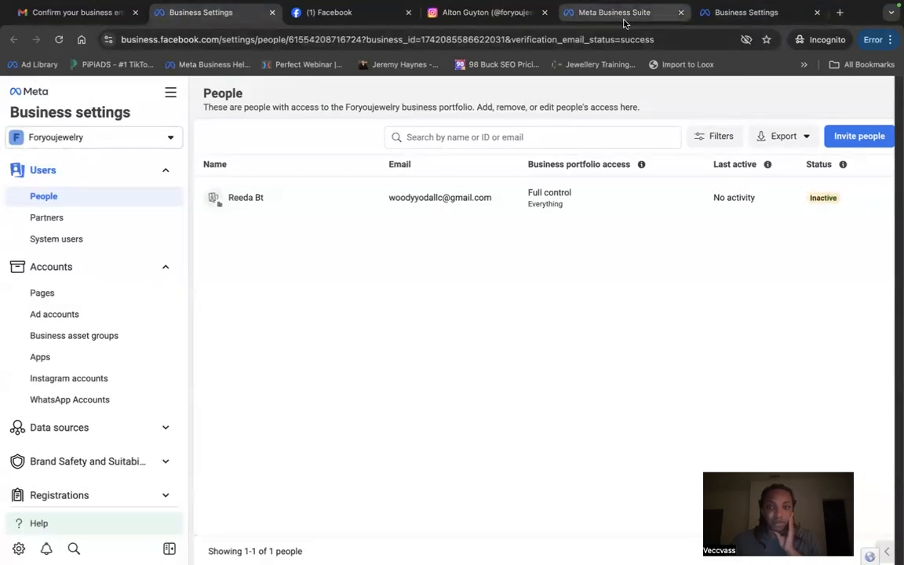
pyautogui.click(746, 13)
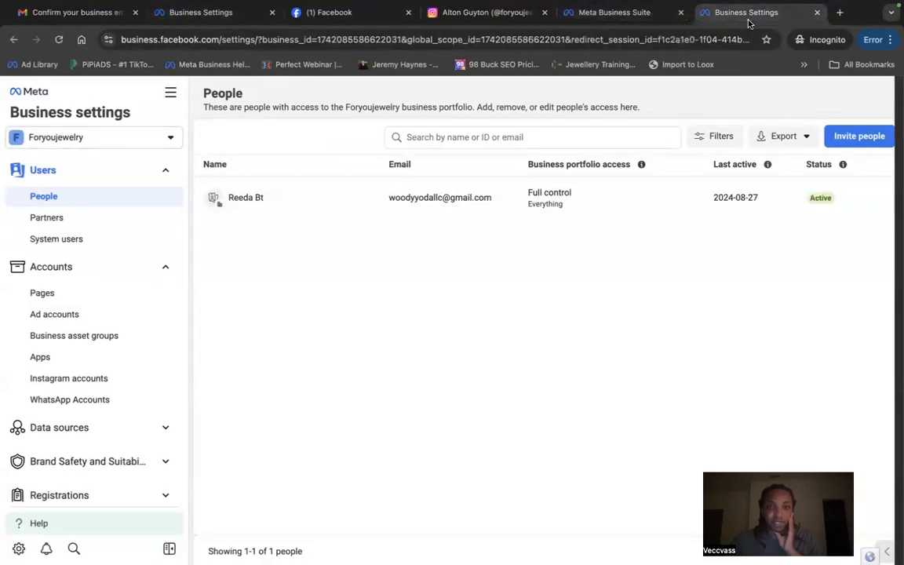
# Compare the two Business settings tabs and scroll the settings sidebar down
pyautogui.click(181, 17)
pyautogui.click(742, 13)
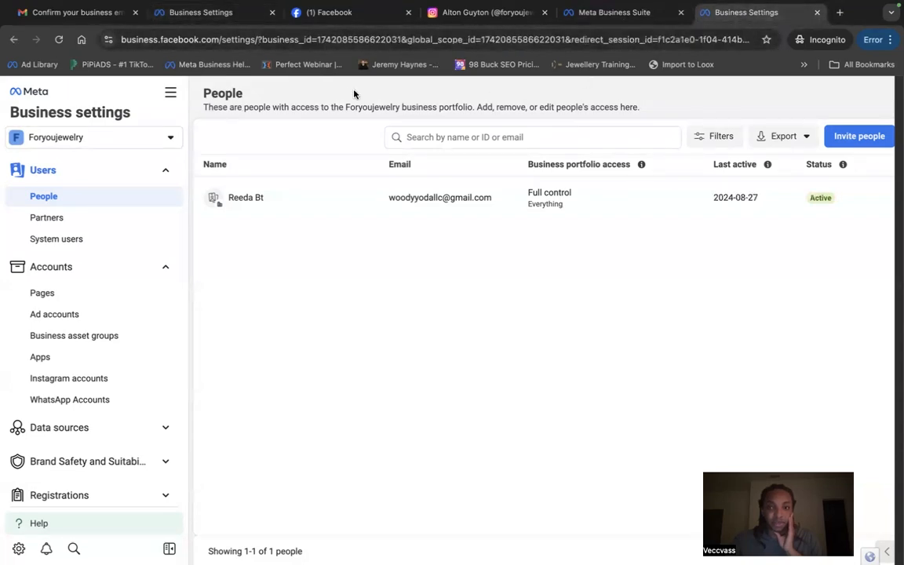
pyautogui.click(192, 15)
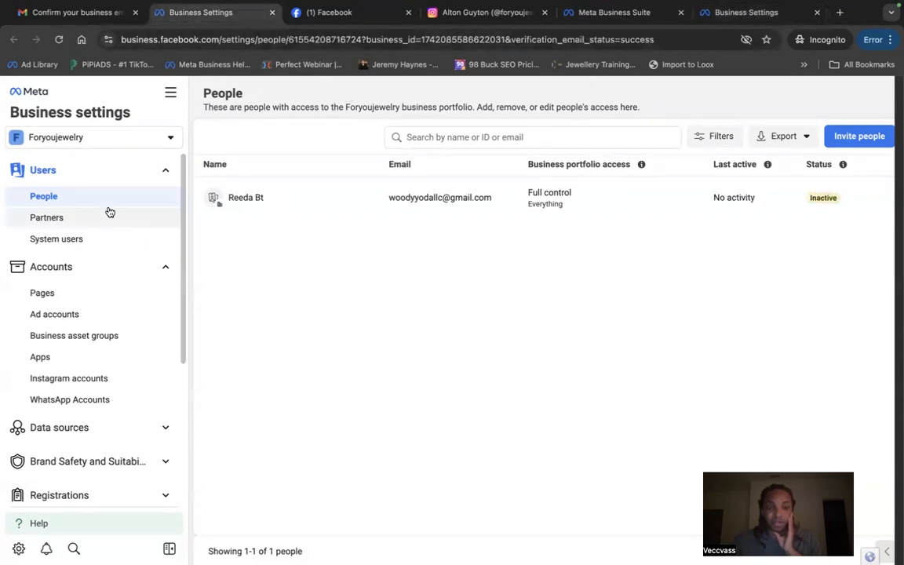
pyautogui.scroll(-5, 124, 211)
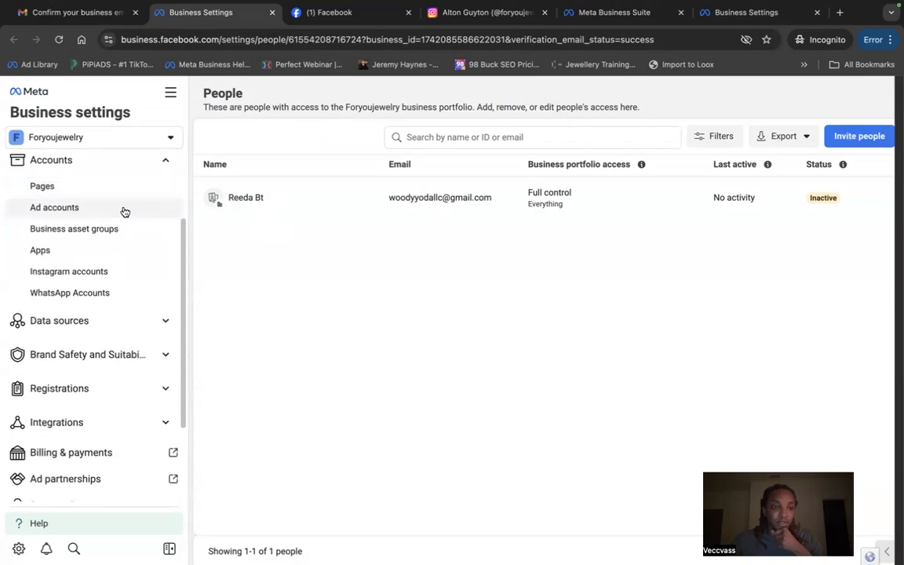
# Review Foryoujewelry's Business info and show the two-factor authentication choices, currently set to No one
pyautogui.click(74, 468)
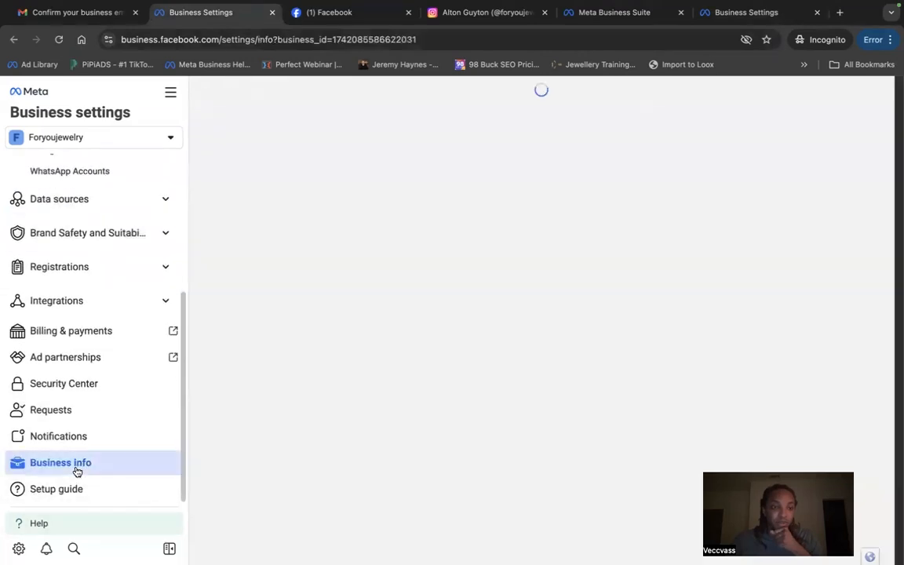
pyautogui.scroll(-3, 506, 325)
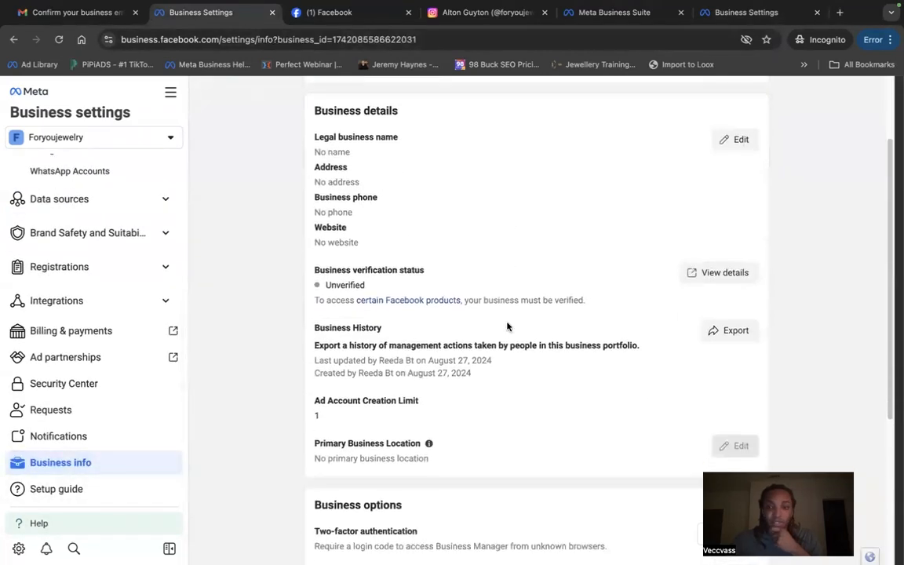
pyautogui.scroll(-2, 507, 326)
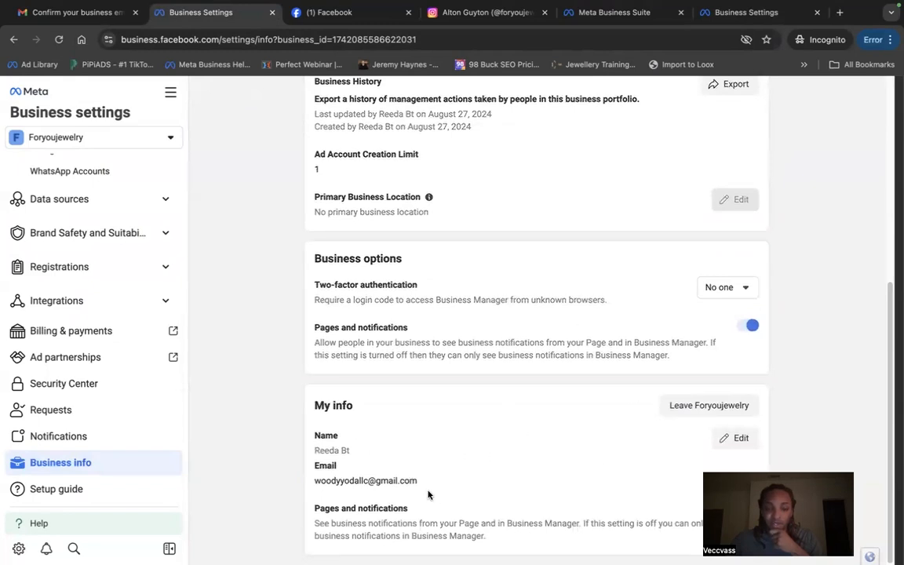
pyautogui.scroll(3, 622, 331)
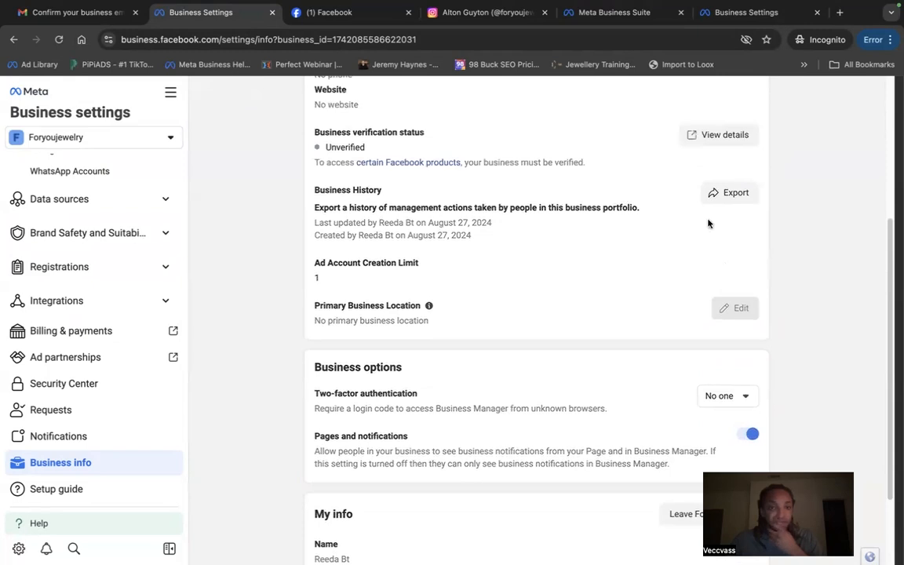
pyautogui.scroll(-2, 711, 252)
pyautogui.click(728, 323)
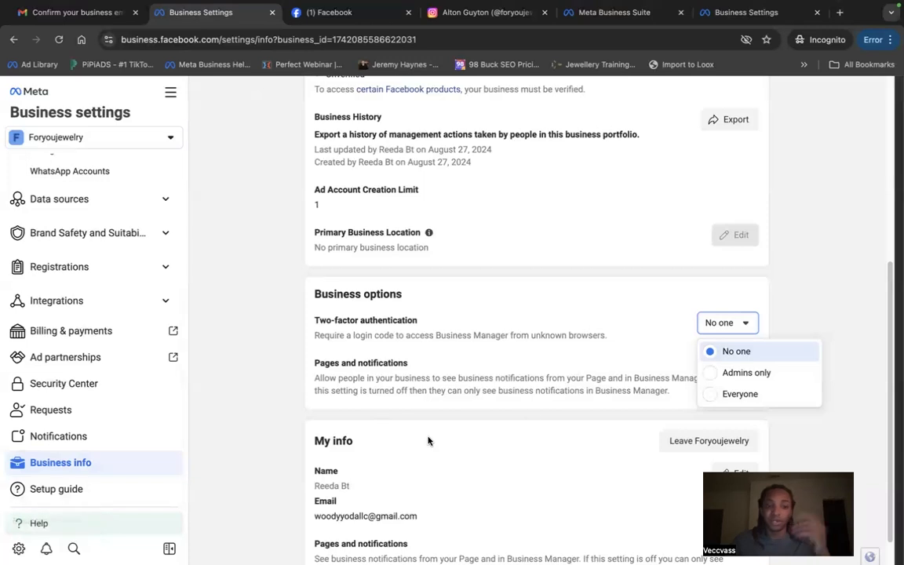
# Set two-factor authentication to Everyone, then go to Accounts Center's Password and security page
pyautogui.click(741, 396)
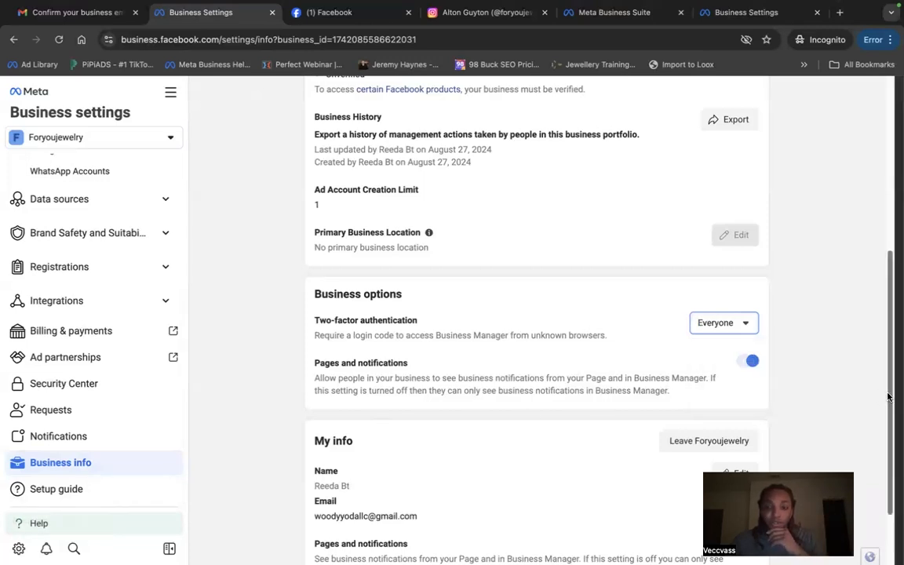
pyautogui.scroll(-2, 890, 299)
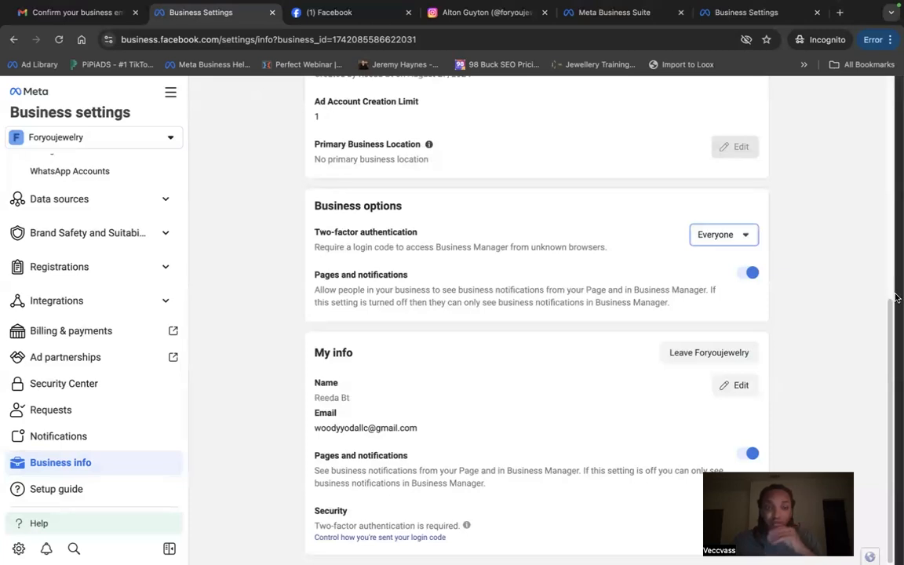
pyautogui.click(60, 41)
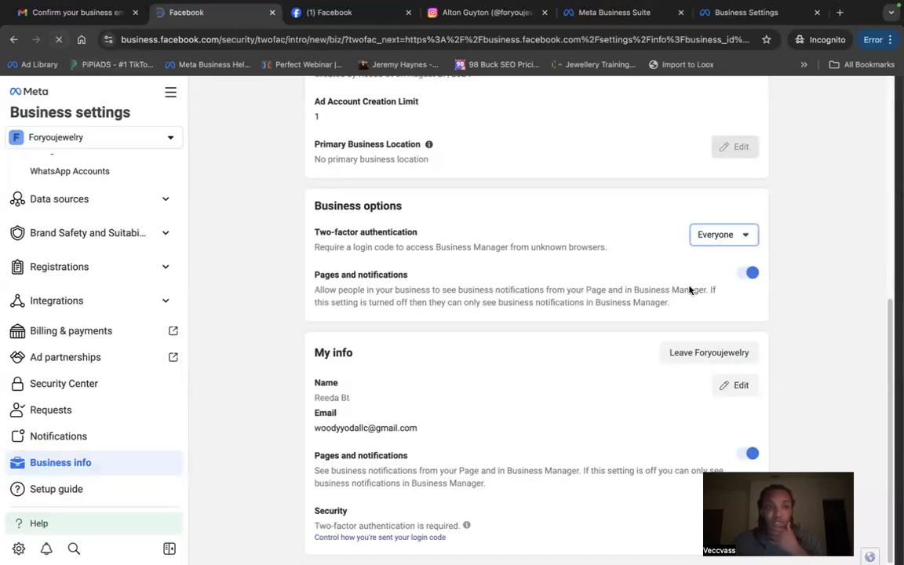
pyautogui.click(617, 289)
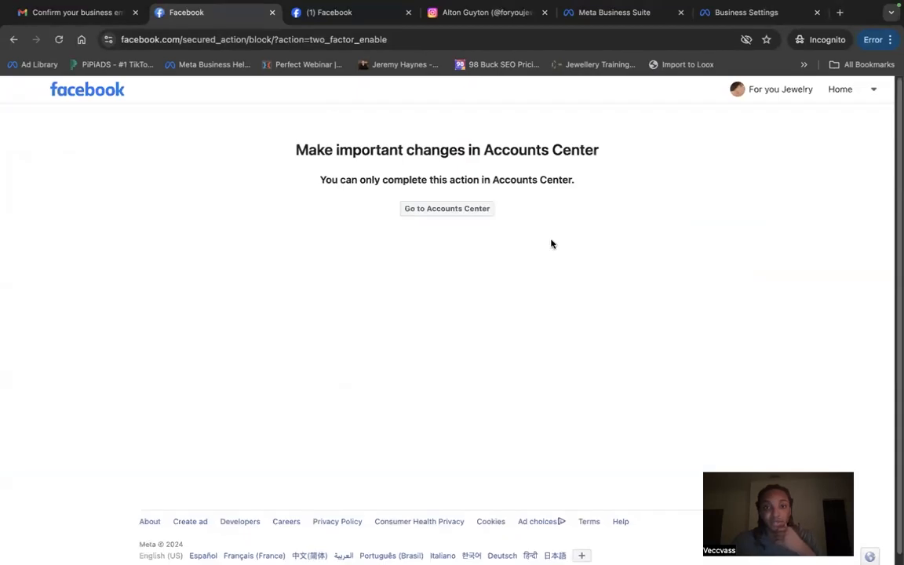
pyautogui.click(453, 209)
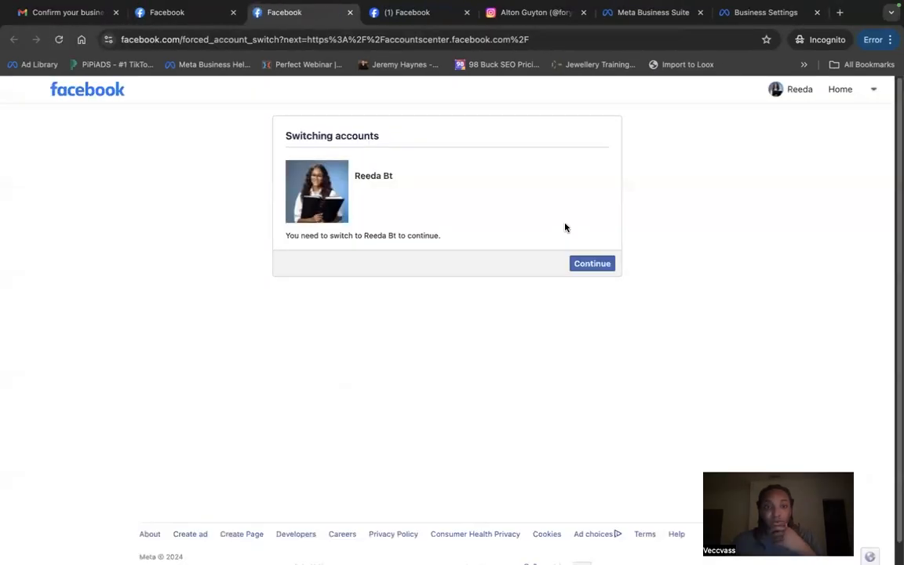
pyautogui.click(604, 265)
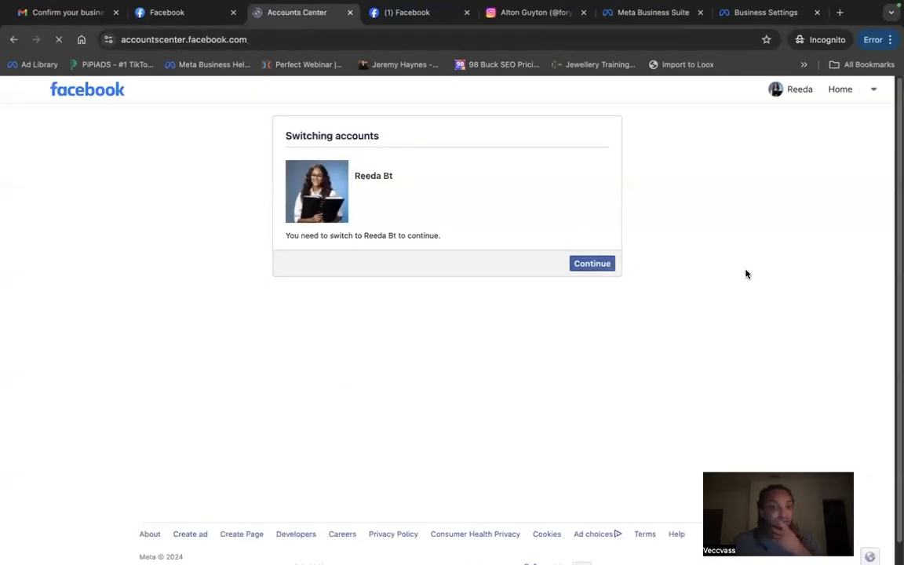
pyautogui.click(202, 307)
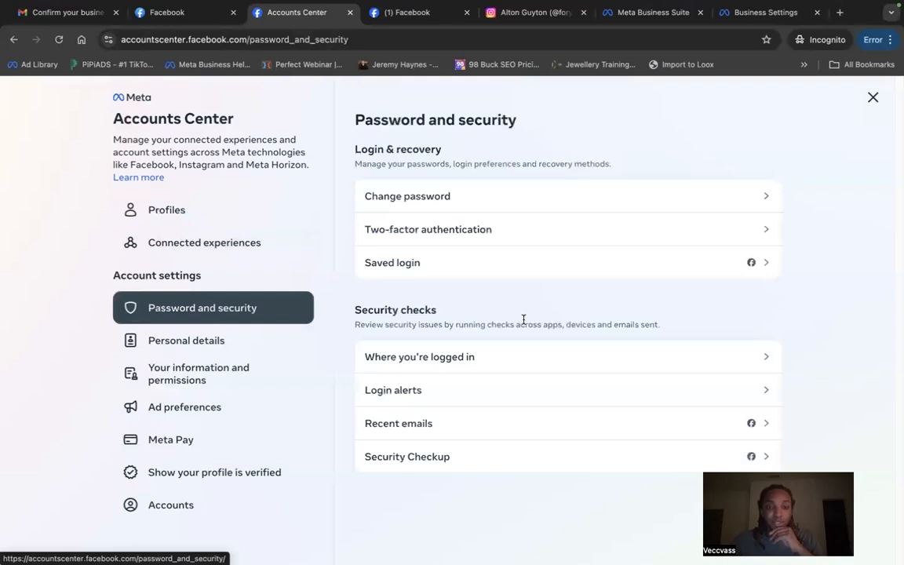
# Start two-factor setup for the Facebook account and enter the WhatsApp verification code
pyautogui.click(494, 236)
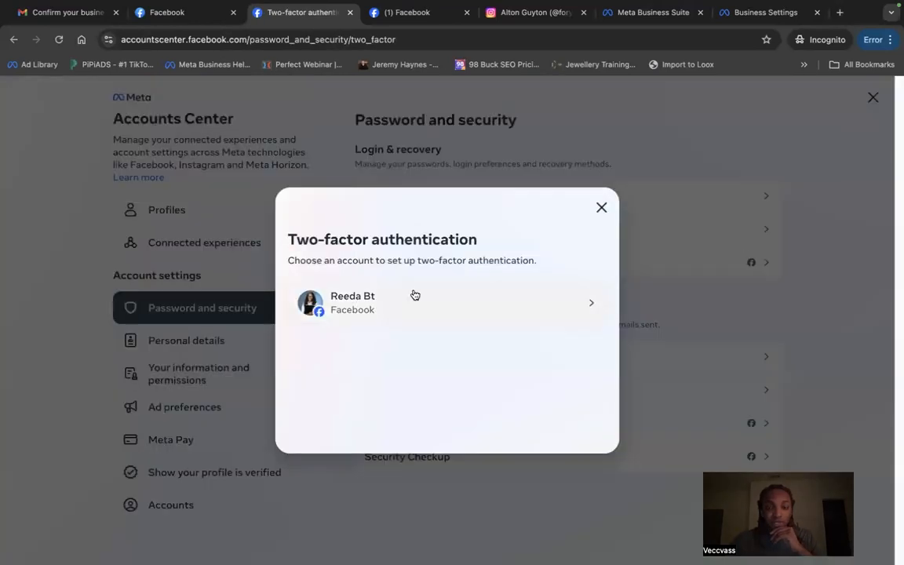
pyautogui.click(385, 302)
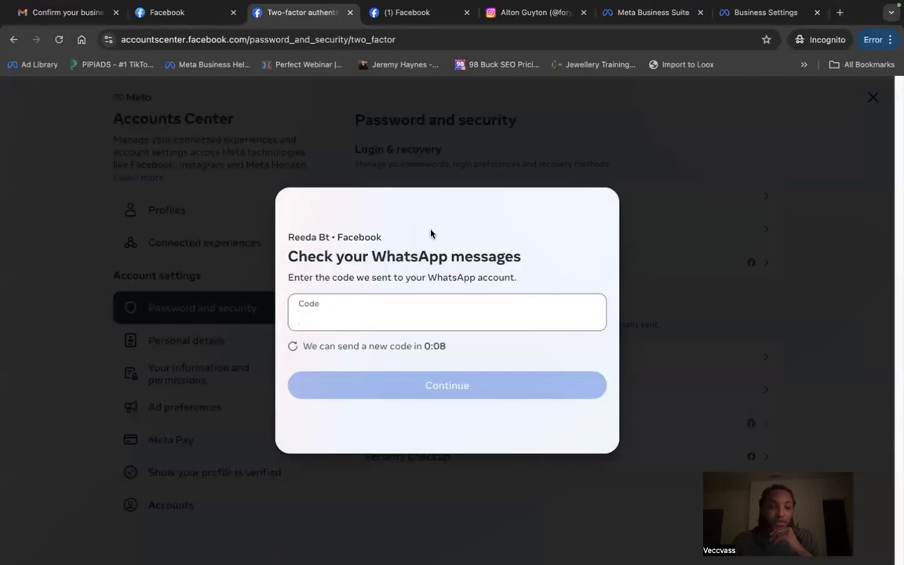
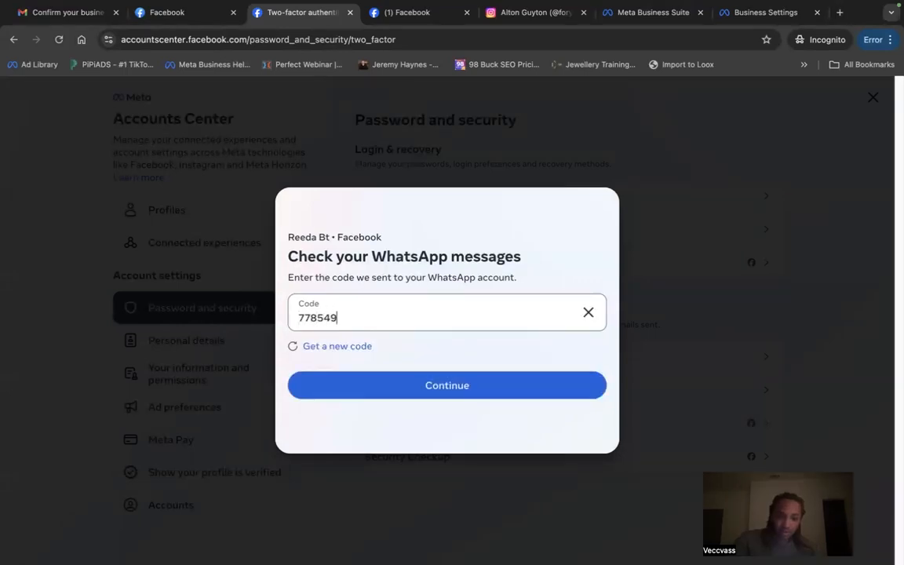
pyautogui.press('Return')
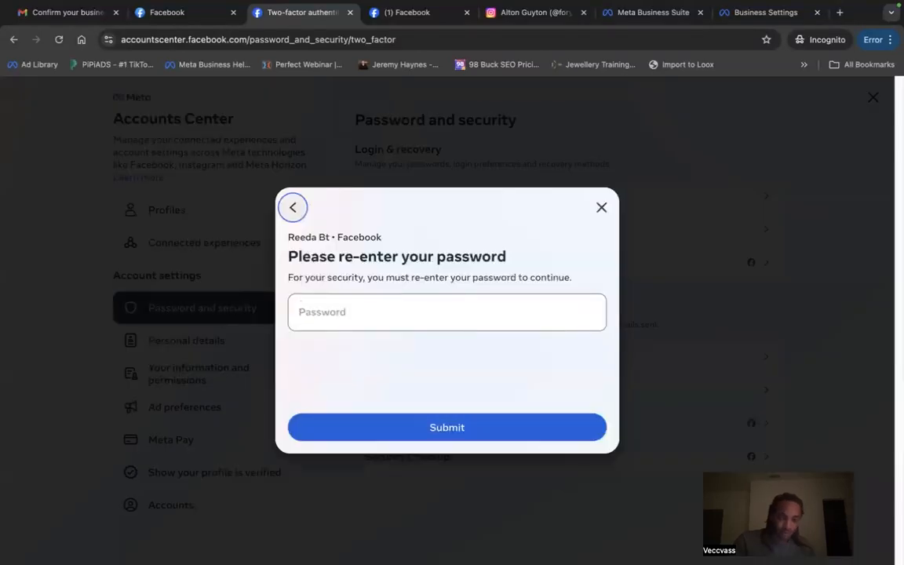
# Re-enter the account password and submit it
pyautogui.click(447, 313)
pyautogui.write('•••')
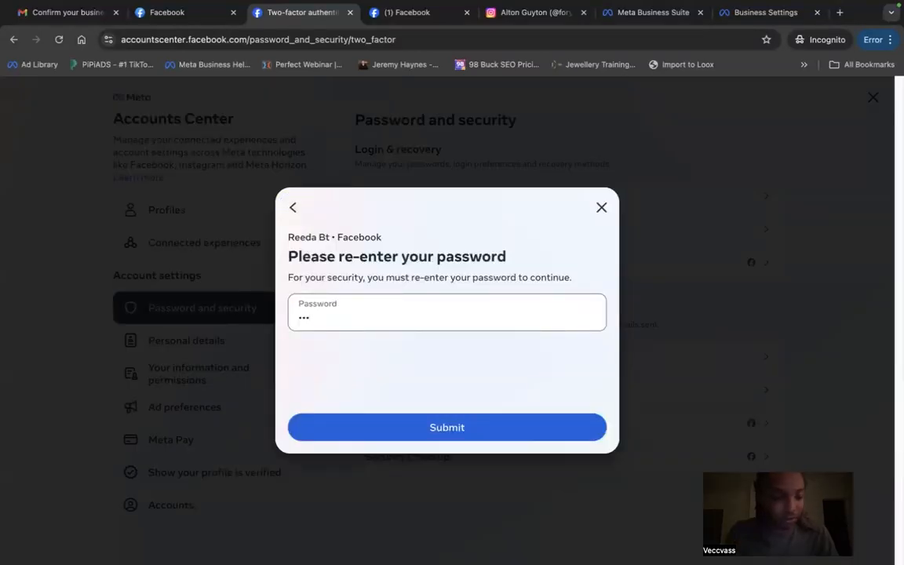
pyautogui.write('•••••')
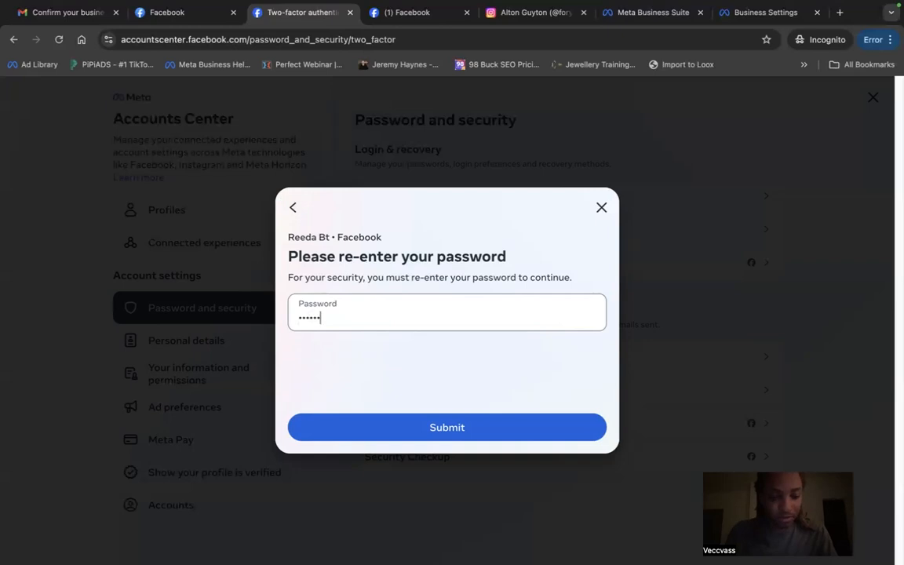
pyautogui.click(398, 429)
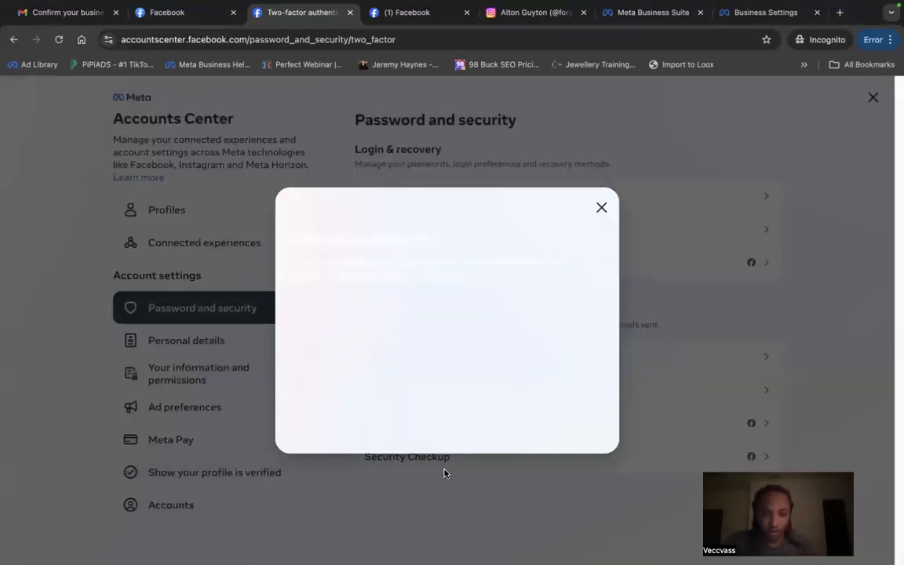
# Enable text-message two-factor authentication using the existing phone number and the texted confirmation code
pyautogui.click(421, 374)
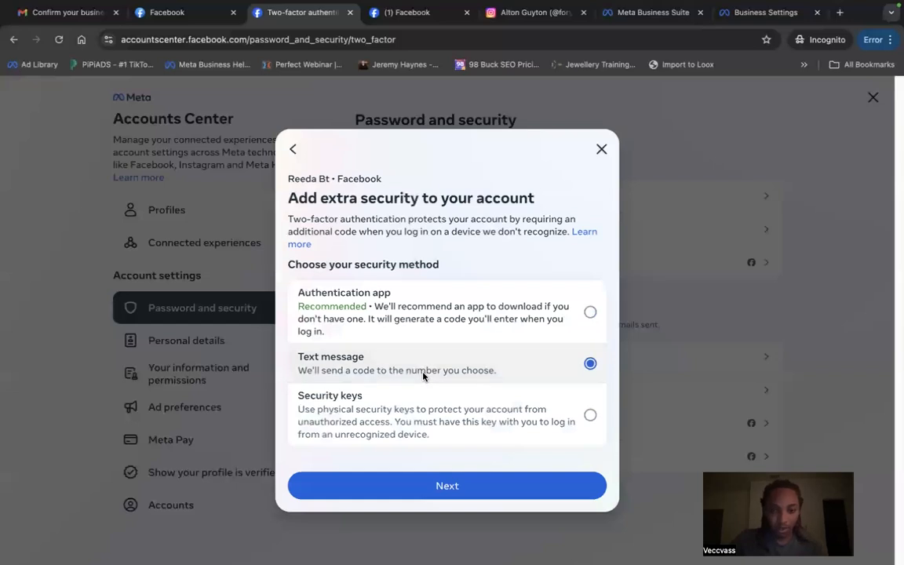
pyautogui.click(476, 493)
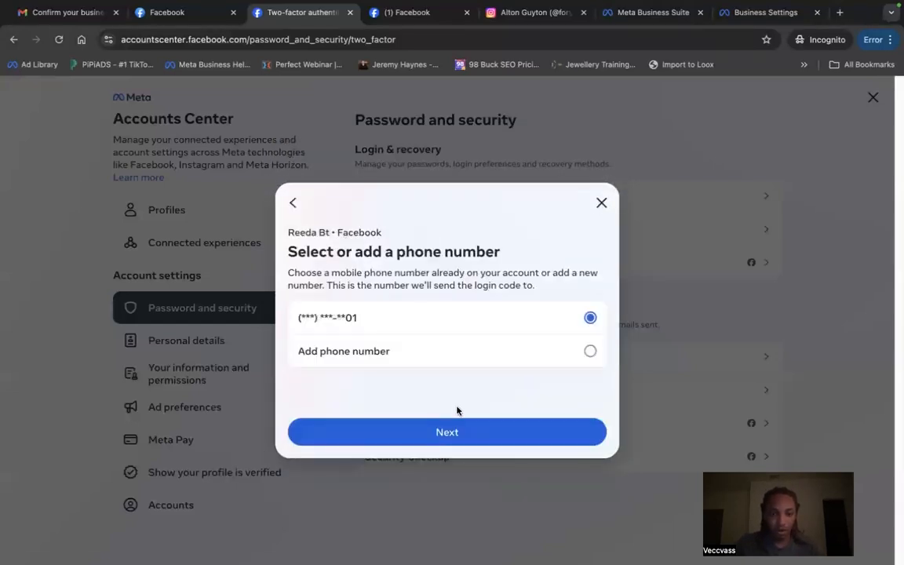
pyautogui.click(456, 432)
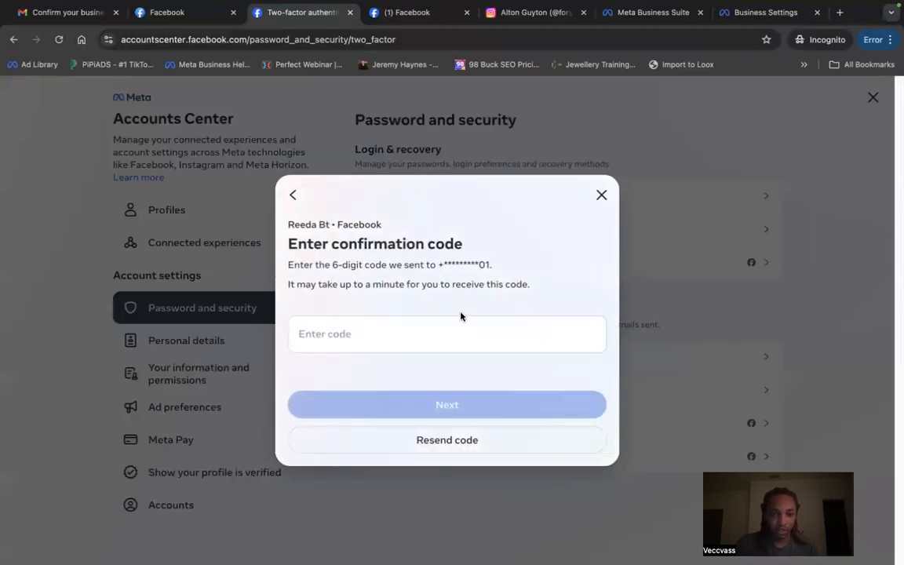
pyautogui.click(428, 321)
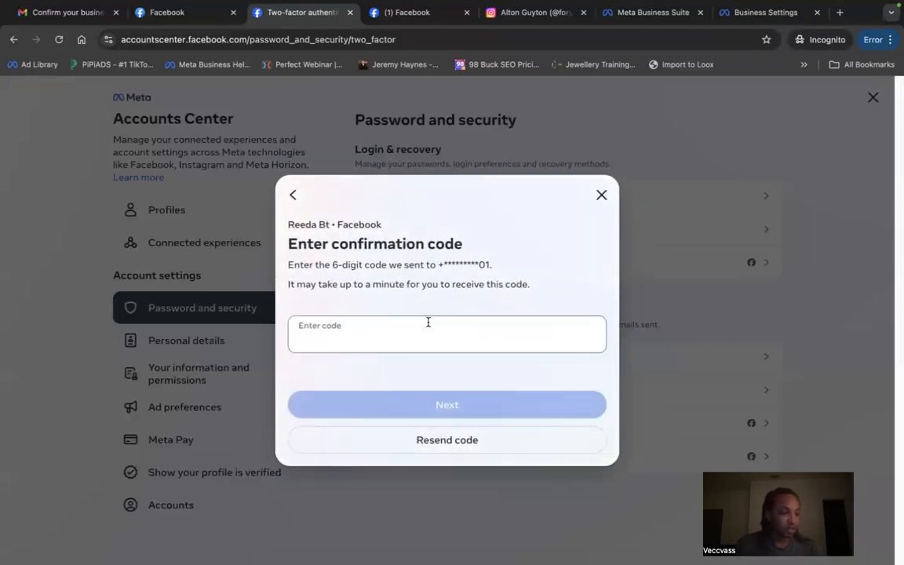
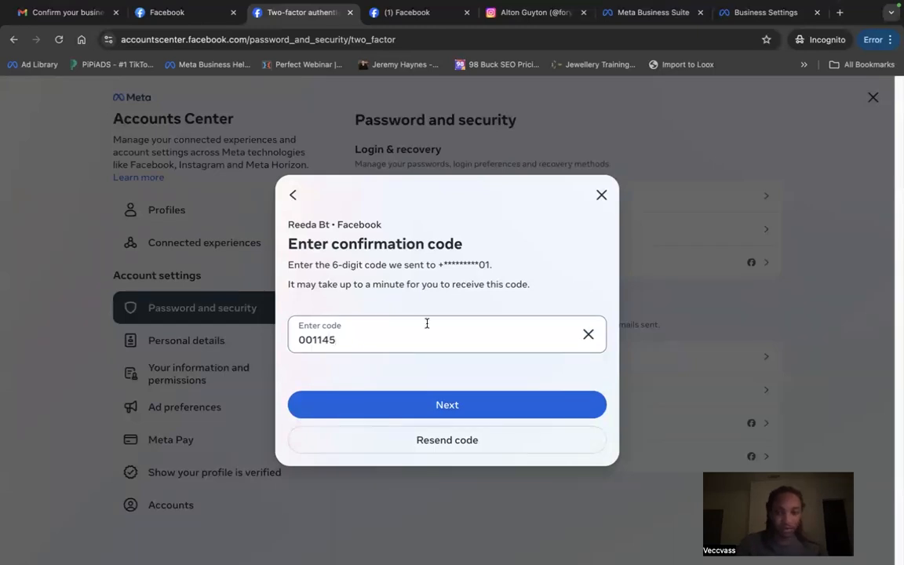
pyautogui.press('Return')
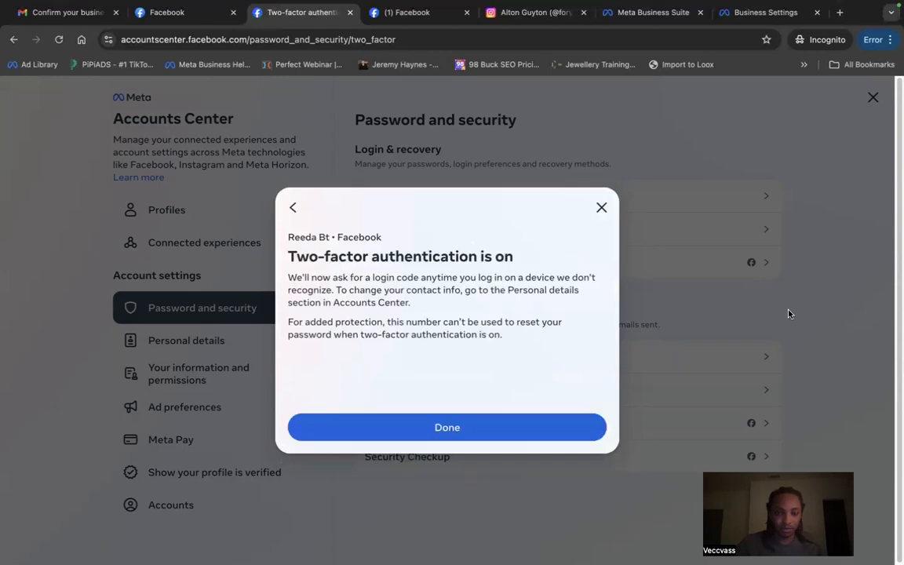
pyautogui.click(498, 427)
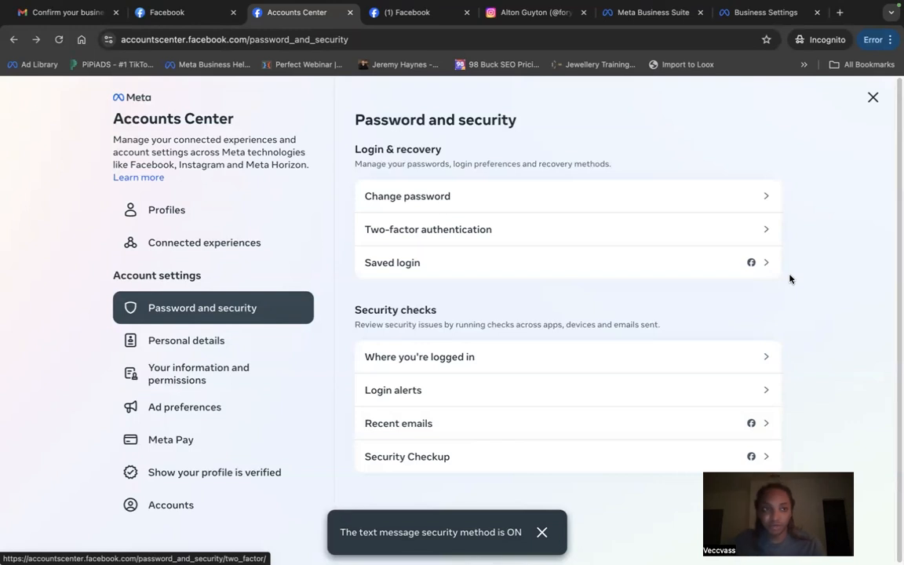
# Load business.facebook.com in the Accounts Center tab and open Ads Manager from All tools
pyautogui.click(183, 19)
pyautogui.click(248, 17)
pyautogui.click(225, 41)
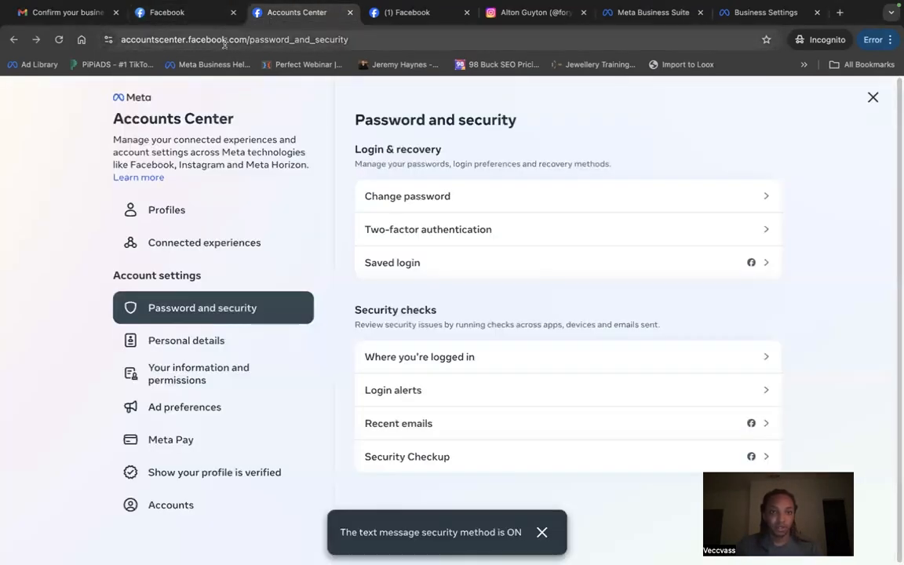
pyautogui.write('business.facebook.com')
pyautogui.press('Return')
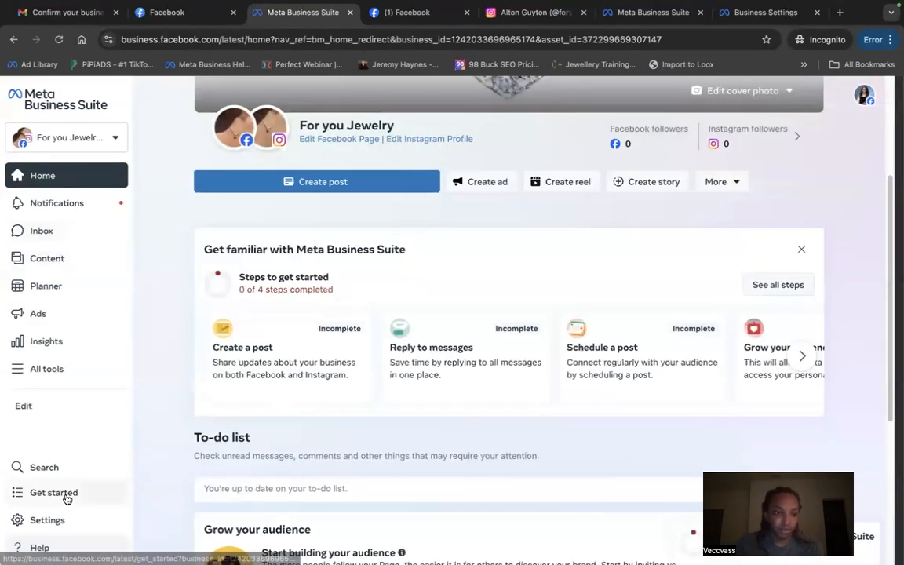
pyautogui.click(47, 371)
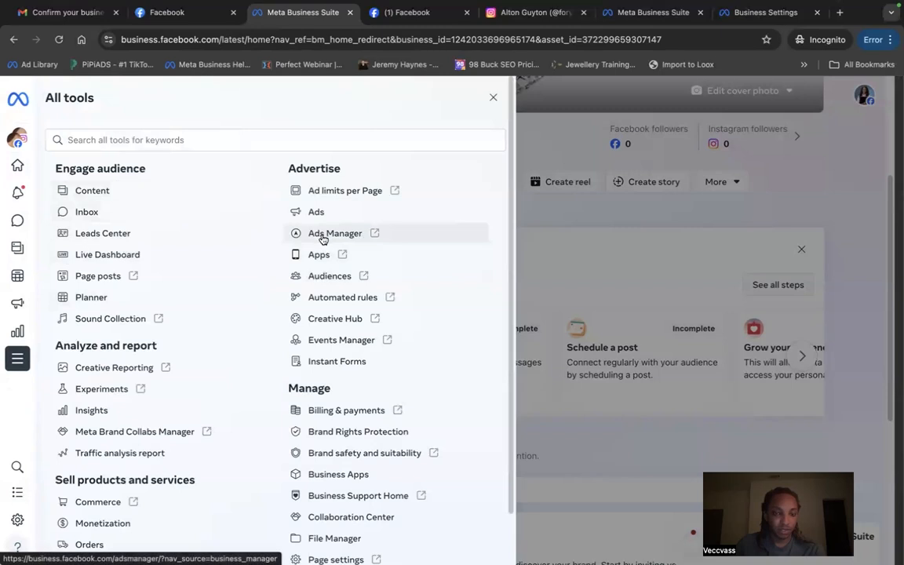
pyautogui.click(323, 234)
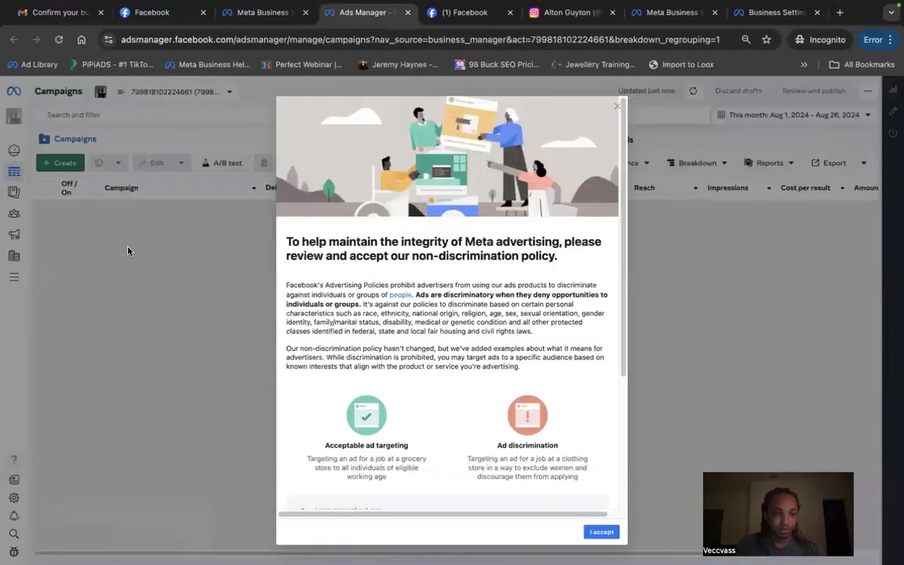
# Accept the non-discrimination advertising policy and go to Business settings from All tools
pyautogui.scroll(-5, 591, 272)
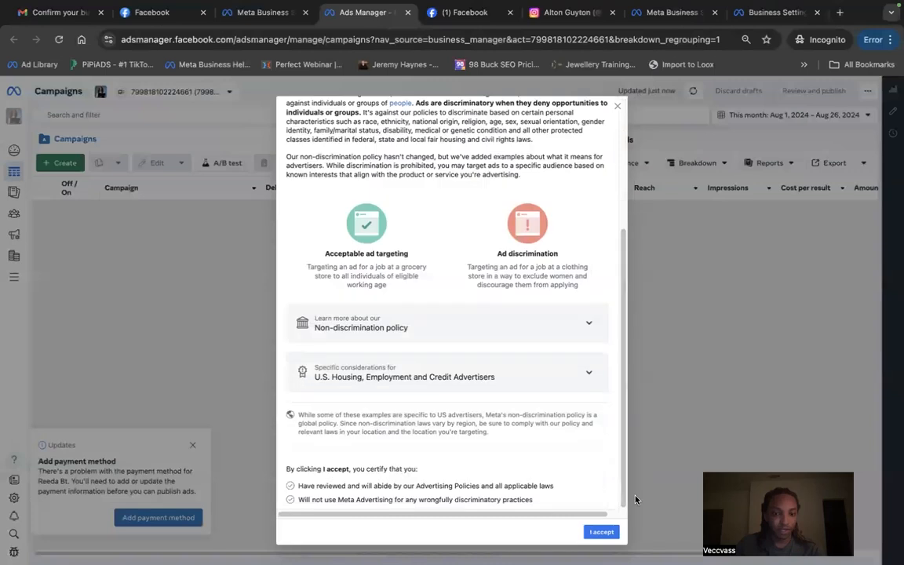
pyautogui.click(601, 533)
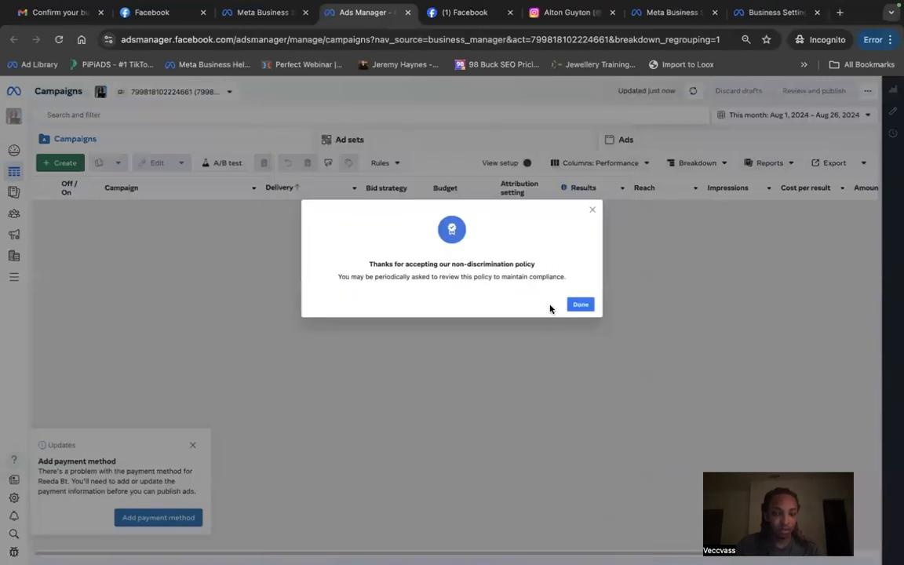
pyautogui.click(581, 305)
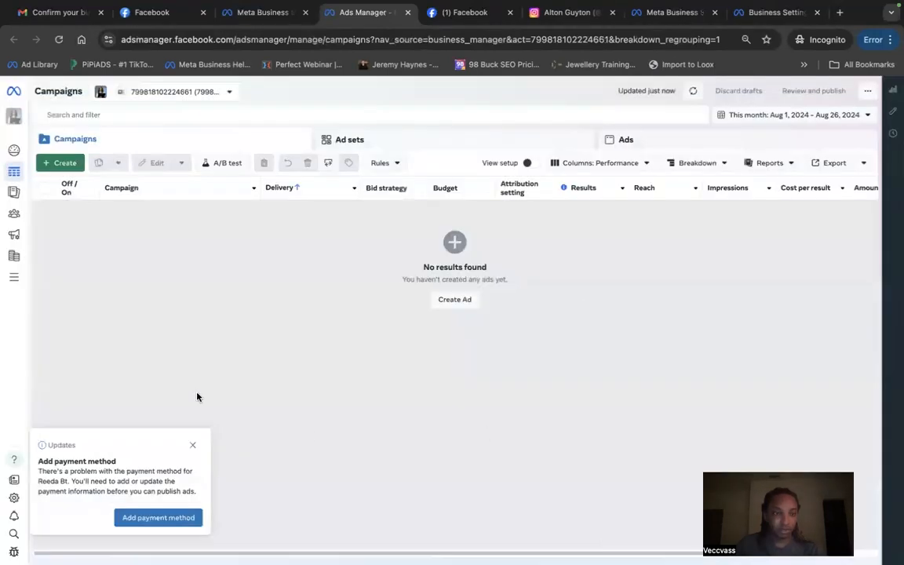
pyautogui.click(13, 277)
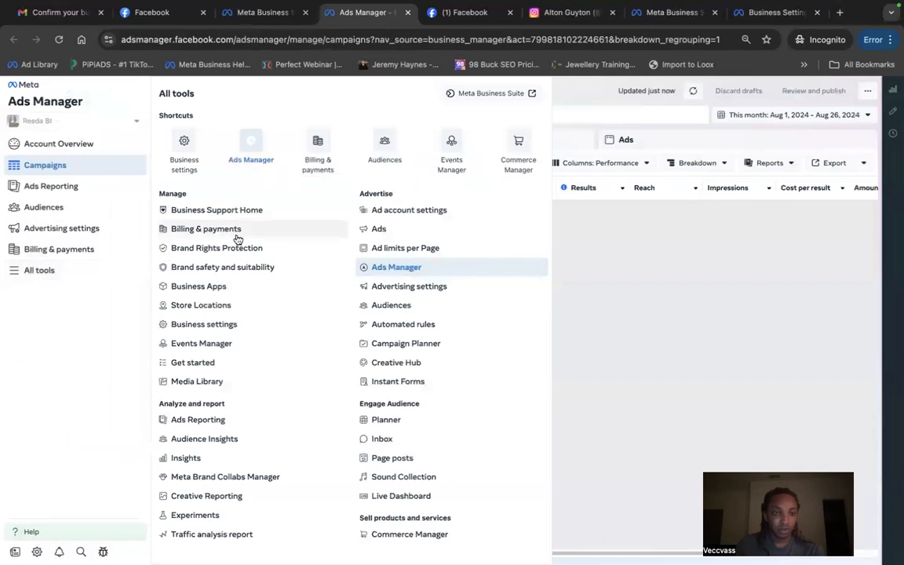
pyautogui.click(200, 149)
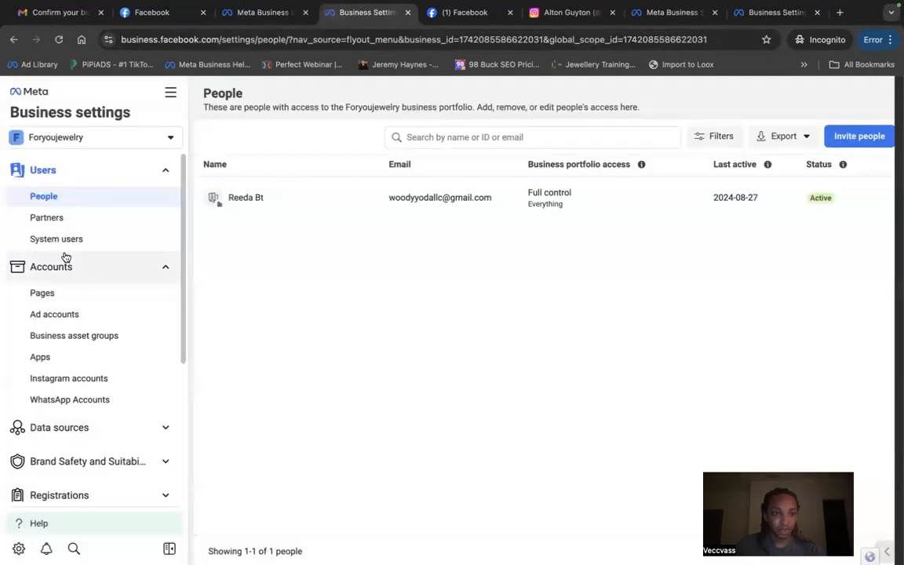
# Open Business info and scroll through it, seeing the portfolio unverified with no primary Page
pyautogui.scroll(-5, 66, 261)
pyautogui.click(43, 465)
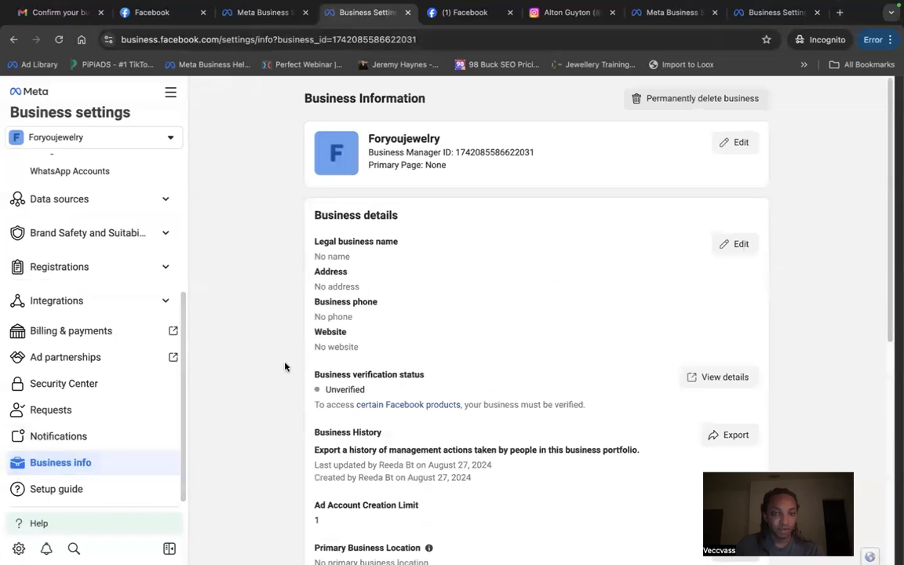
pyautogui.scroll(-2, 666, 375)
pyautogui.scroll(2, 660, 244)
pyautogui.scroll(-5, 650, 263)
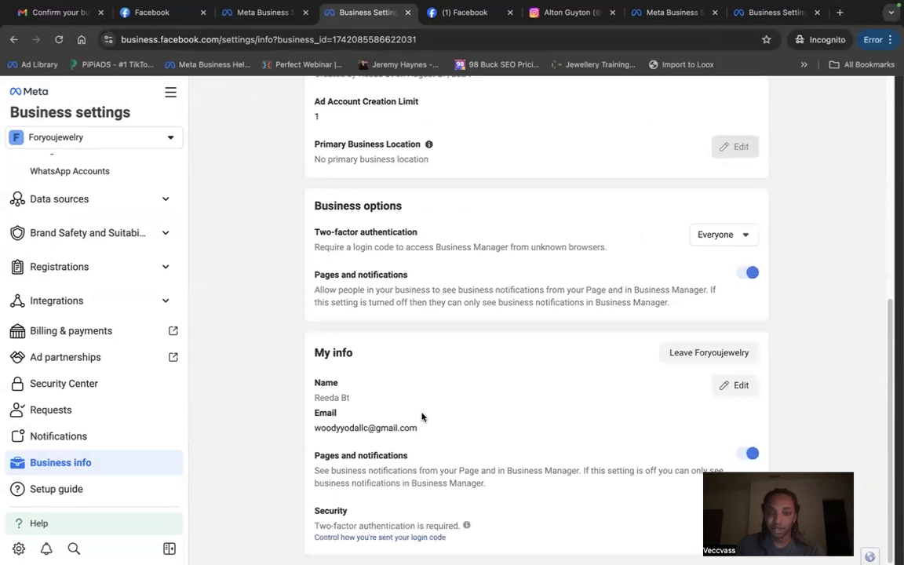
pyautogui.scroll(5, 428, 282)
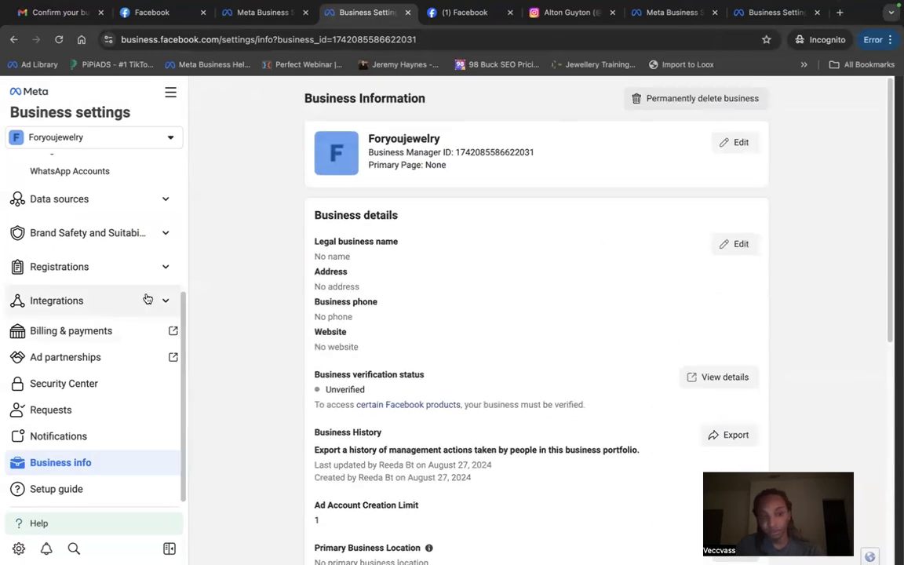
pyautogui.scroll(3, 143, 300)
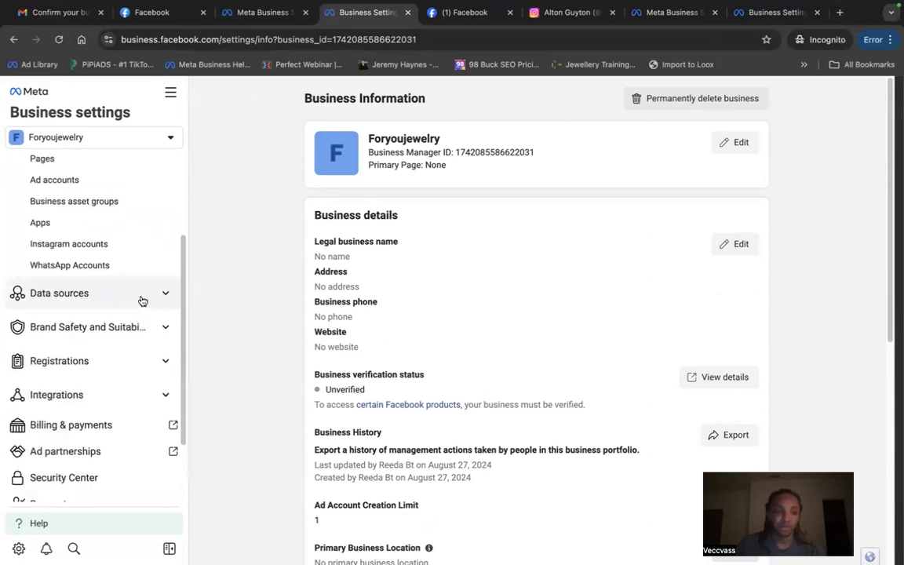
pyautogui.scroll(3, 102, 259)
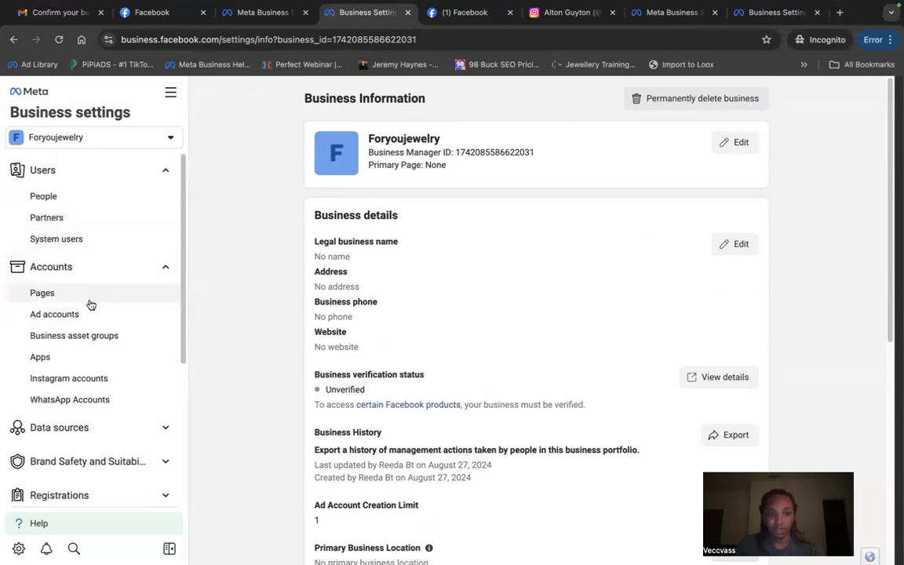
# Add the existing For you Jewelry Page to the portfolio under Accounts > Pages
pyautogui.click(43, 297)
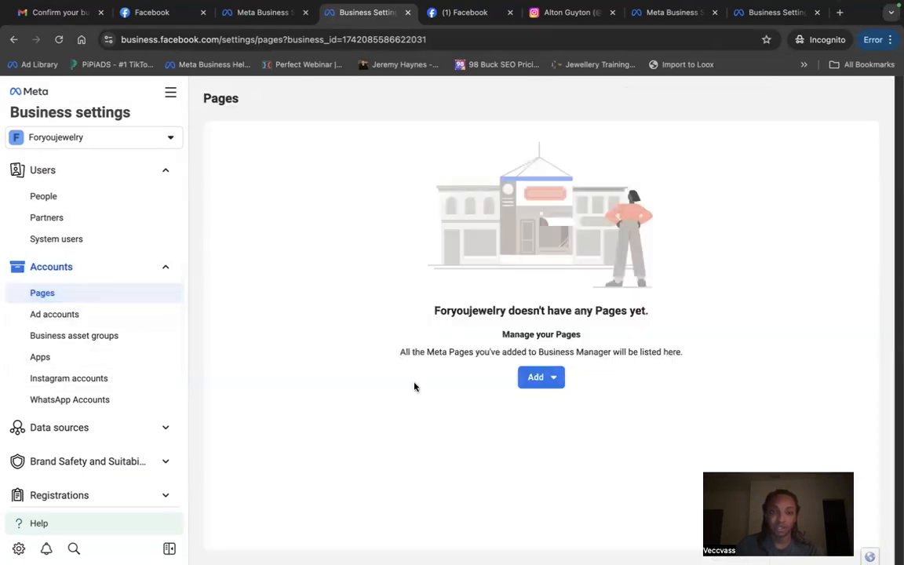
pyautogui.click(536, 377)
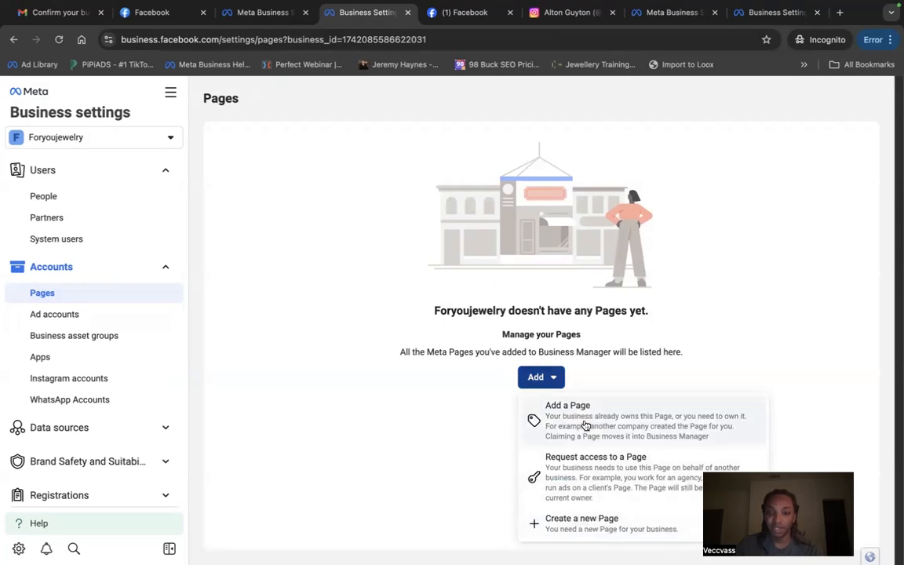
pyautogui.click(579, 402)
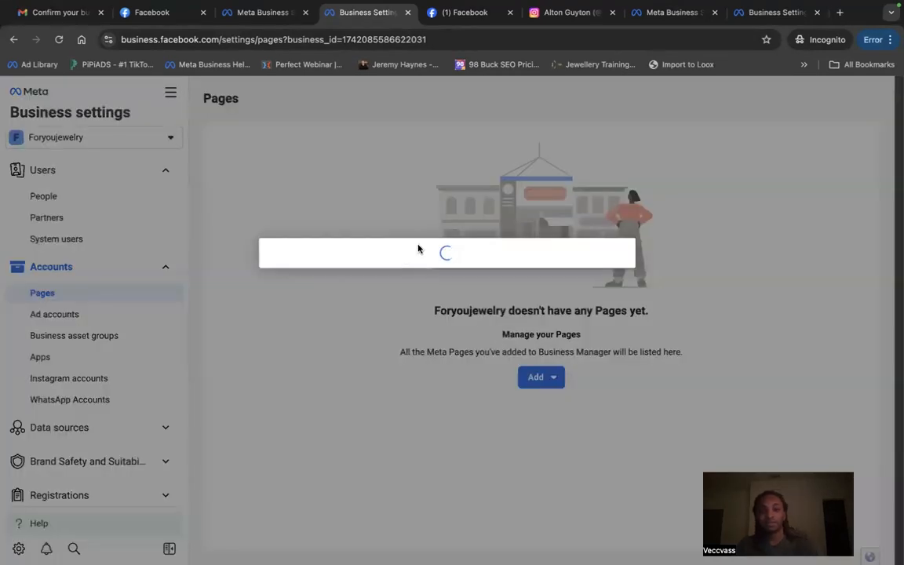
pyautogui.click(329, 352)
pyautogui.write('for')
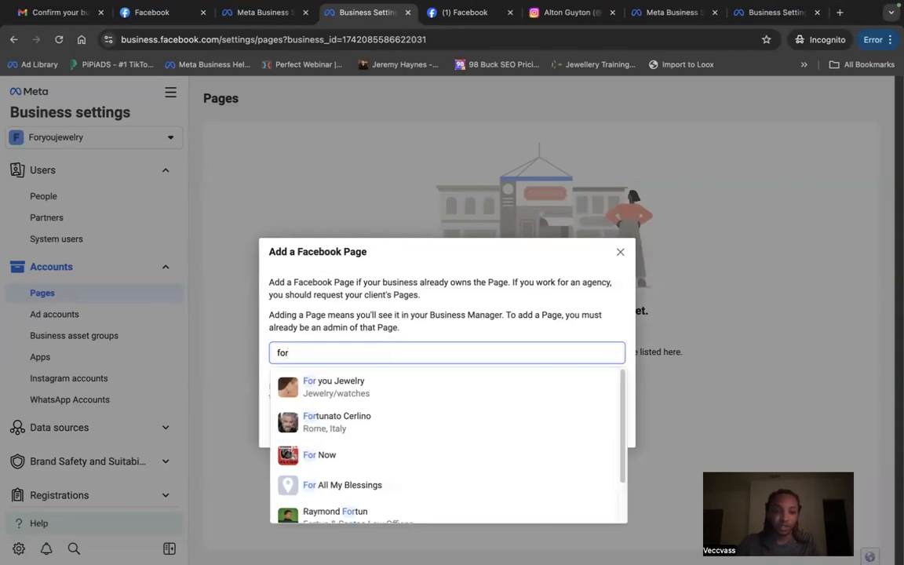
pyautogui.click(332, 388)
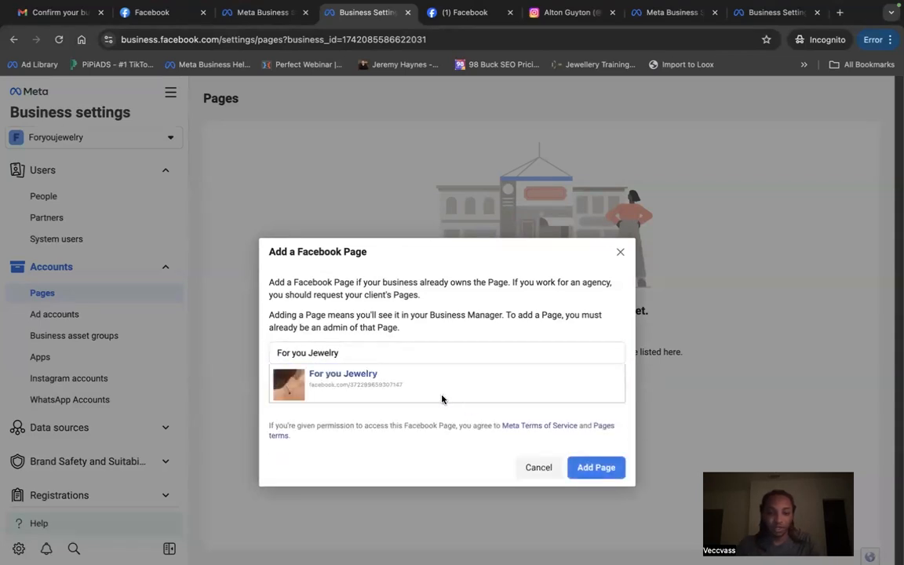
pyautogui.click(589, 466)
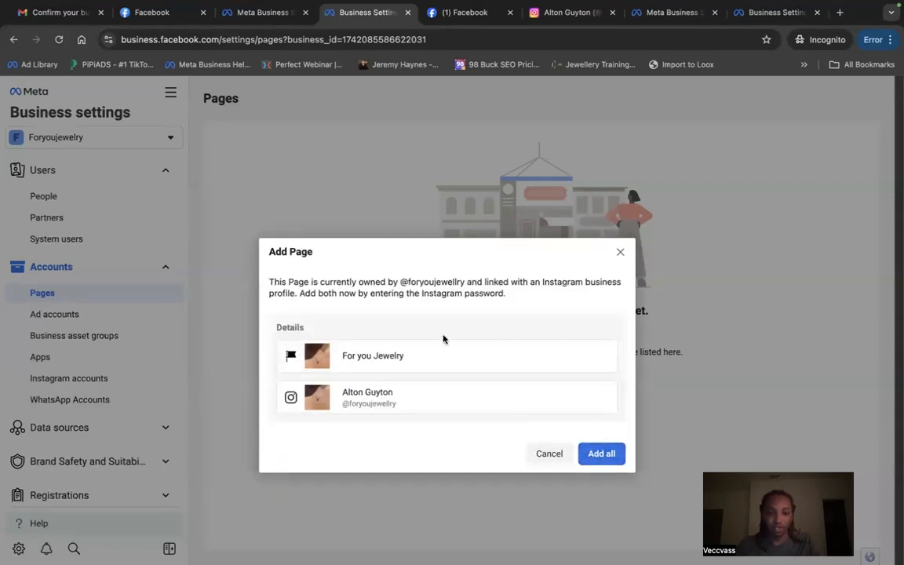
# Add the linked Instagram profile too, entering the 'foryou' username
pyautogui.click(603, 453)
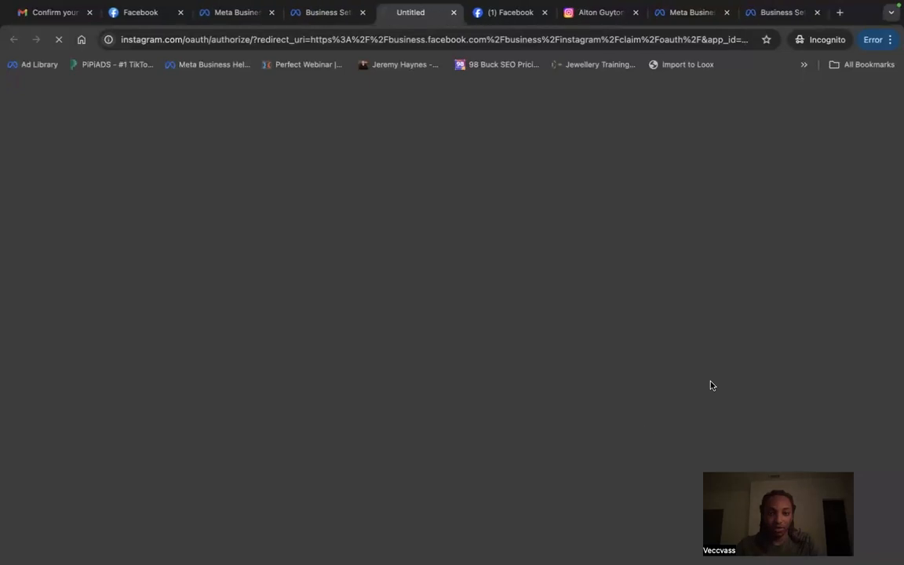
pyautogui.click(447, 264)
pyautogui.write('foryou')
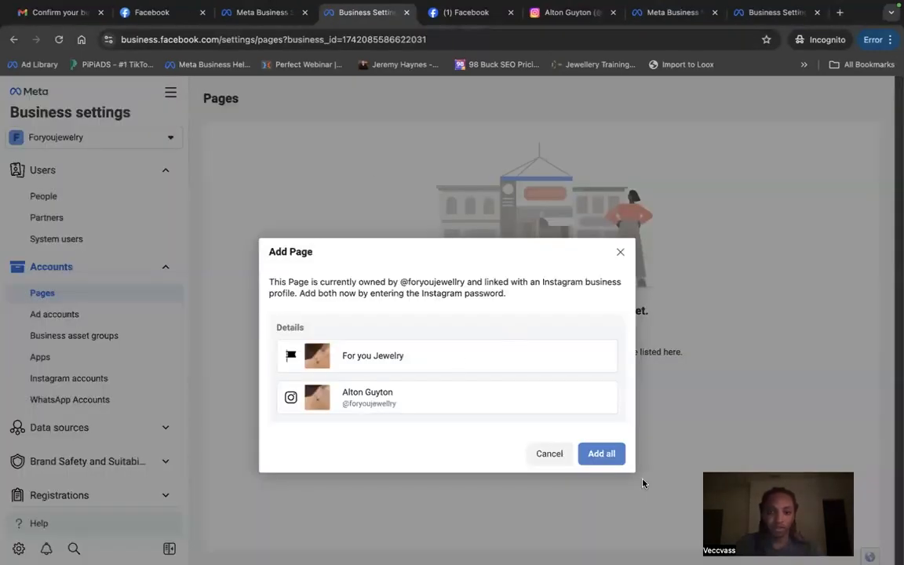
pyautogui.click(601, 455)
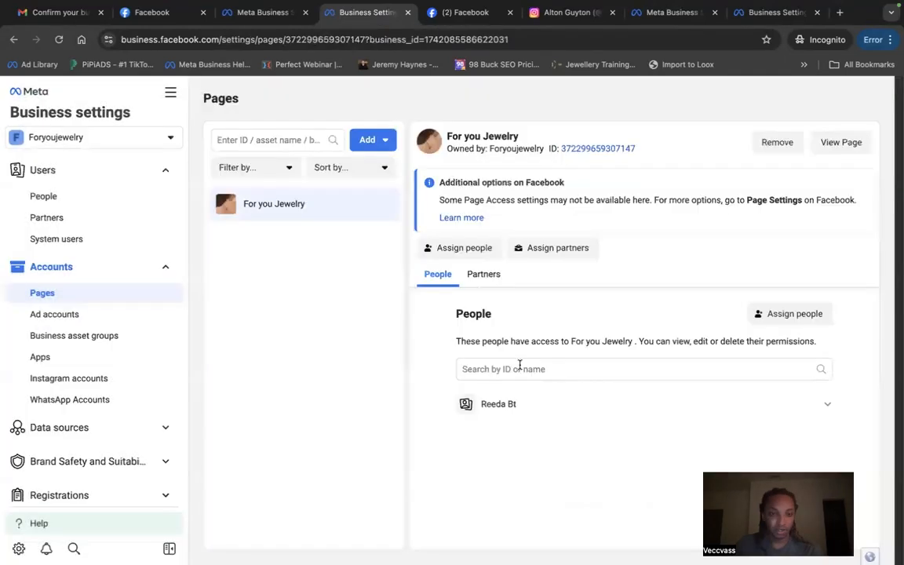
# Assign the person Full control of the For you Jewelry Page, then open Ad accounts
pyautogui.click(88, 383)
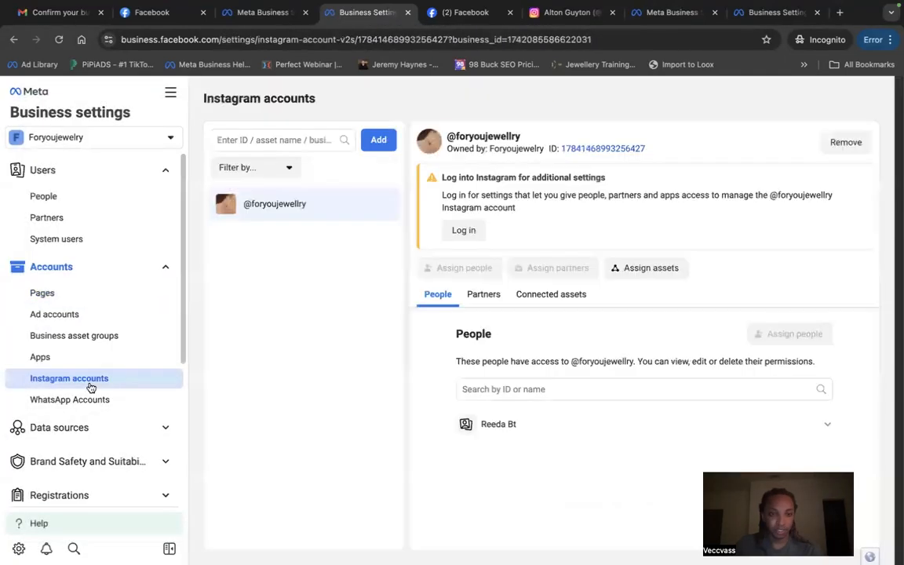
pyautogui.click(45, 296)
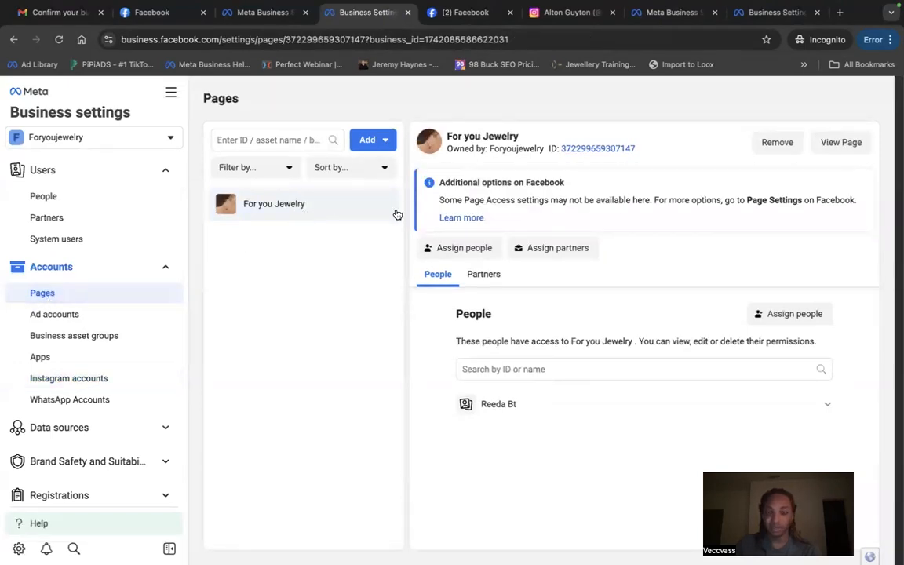
pyautogui.click(452, 247)
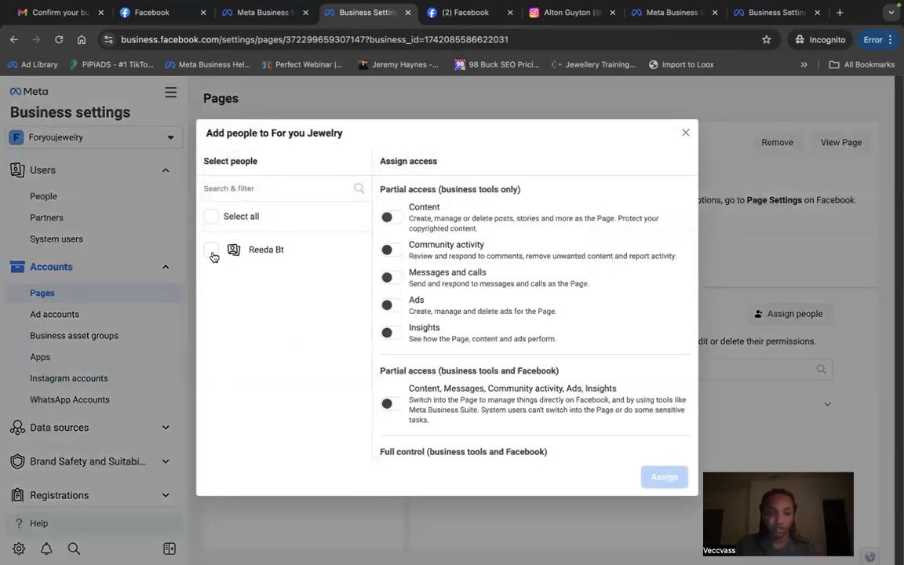
pyautogui.click(211, 250)
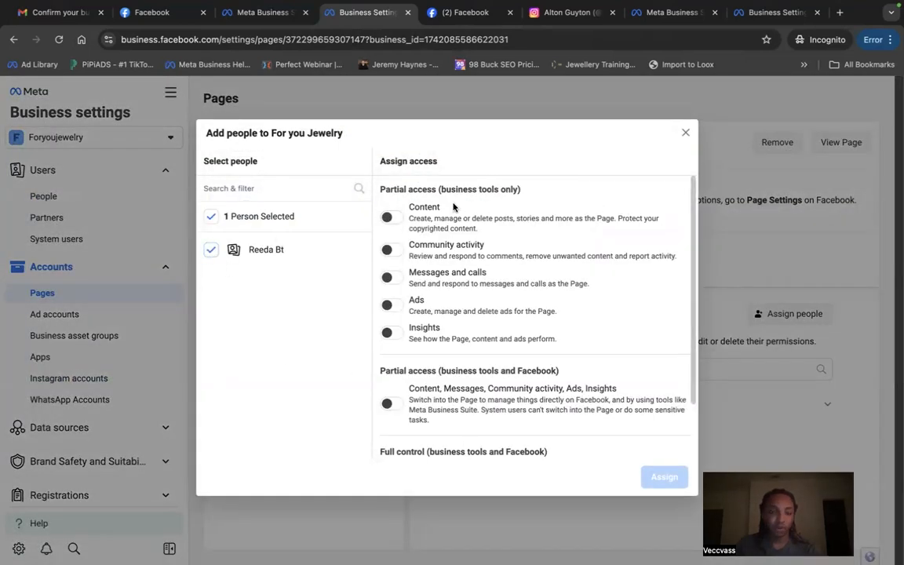
pyautogui.scroll(-2, 442, 228)
pyautogui.click(409, 406)
pyautogui.scroll(1, 420, 252)
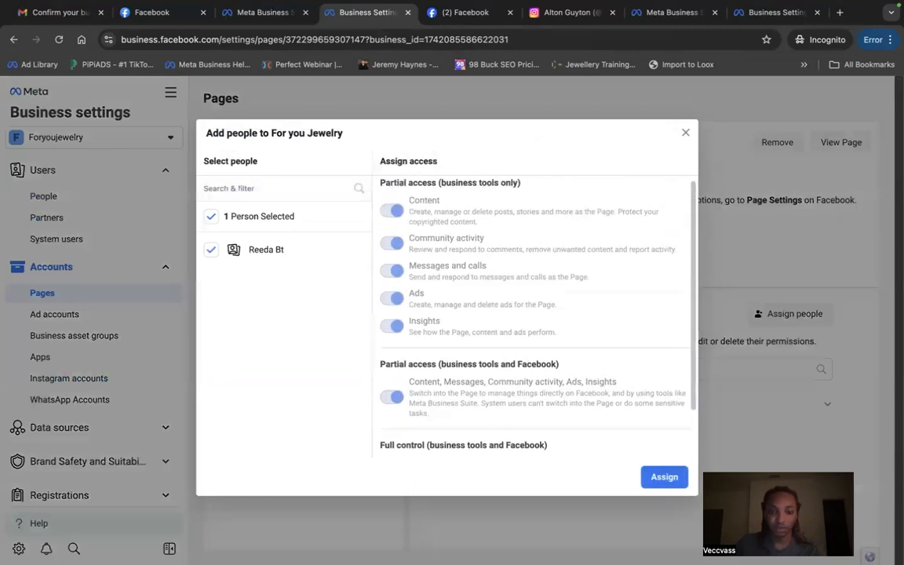
pyautogui.click(664, 477)
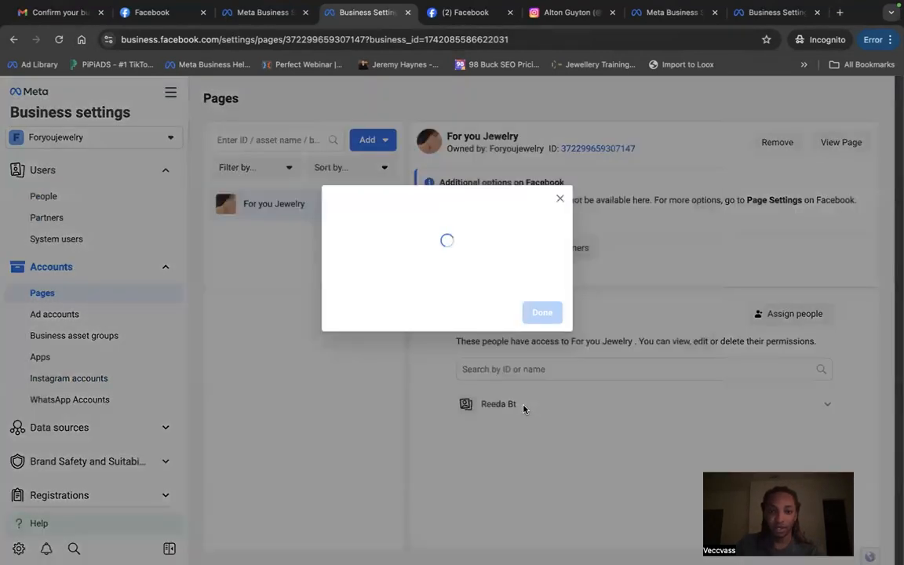
pyautogui.click(554, 293)
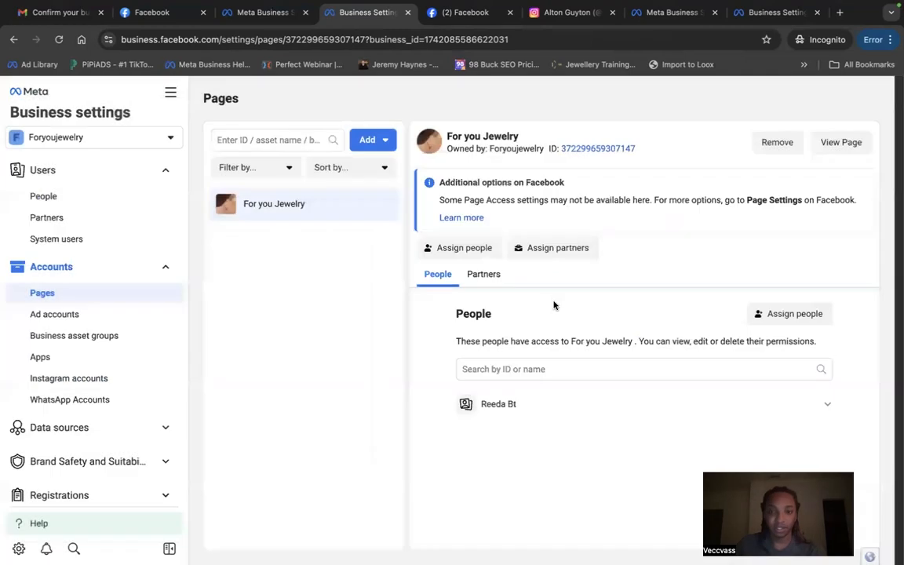
pyautogui.click(60, 315)
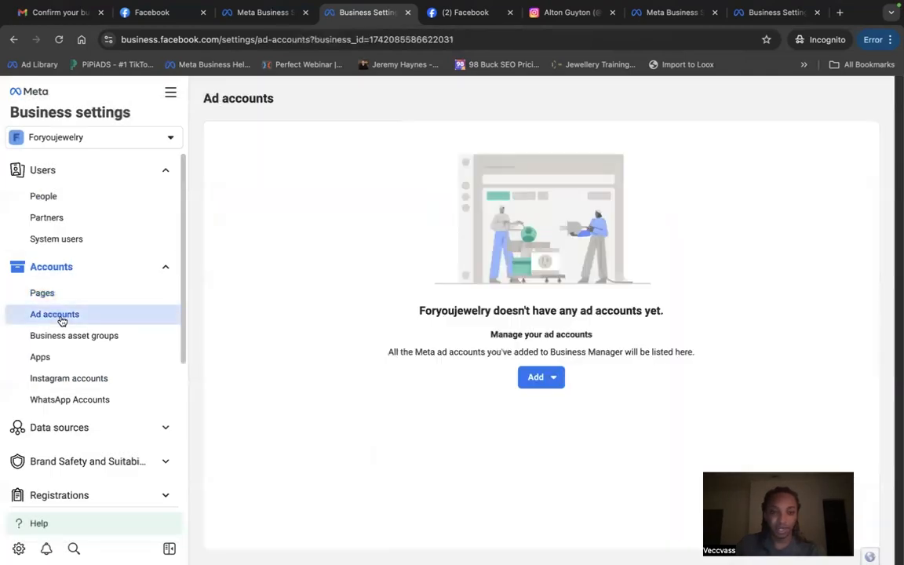
# Create a new ad account named 'foryoujewel' for Foryoujewelry's own business use
pyautogui.click(534, 381)
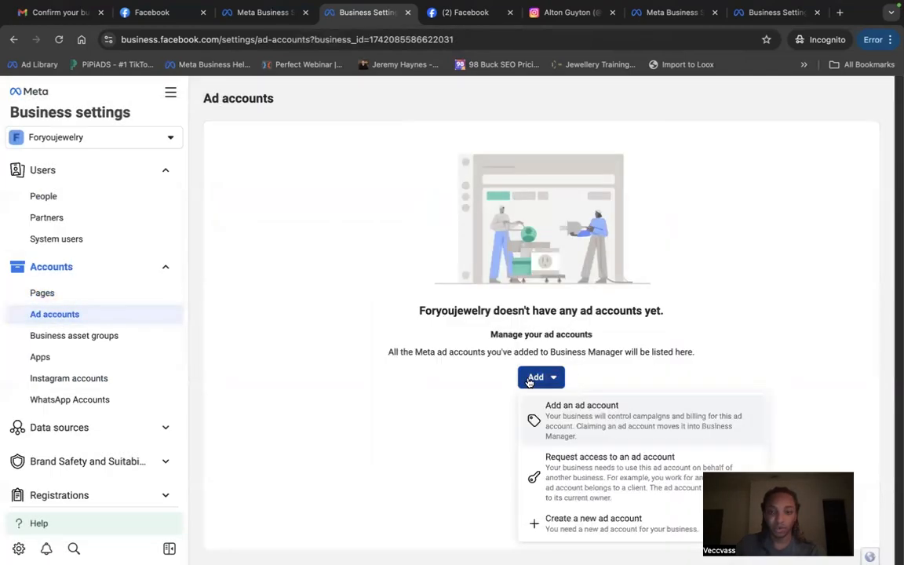
pyautogui.click(574, 519)
pyautogui.click(353, 363)
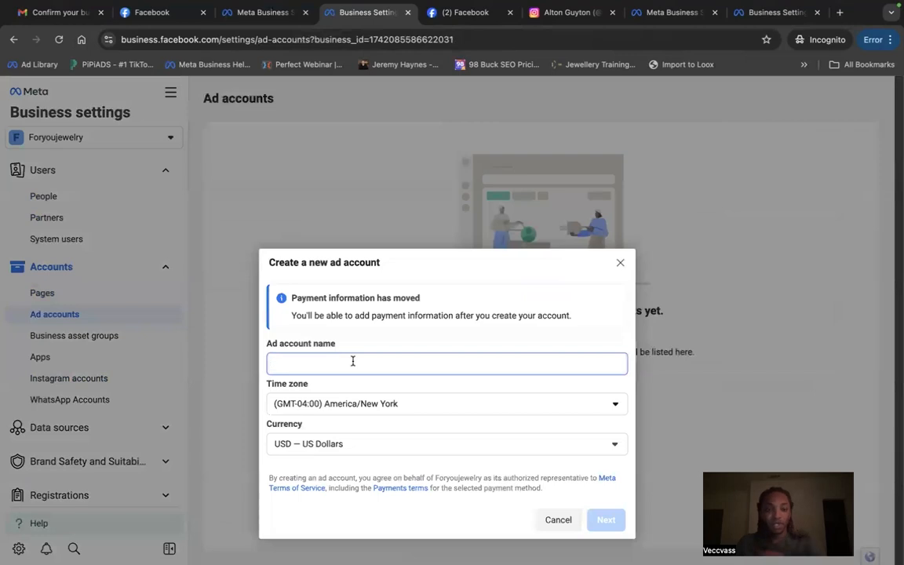
pyautogui.write('foryoujewelry')
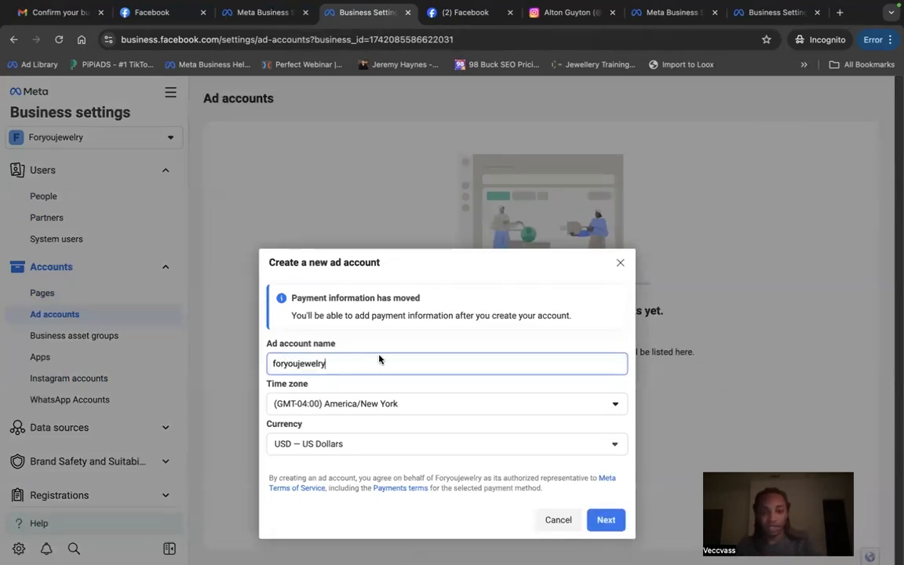
pyautogui.click(602, 522)
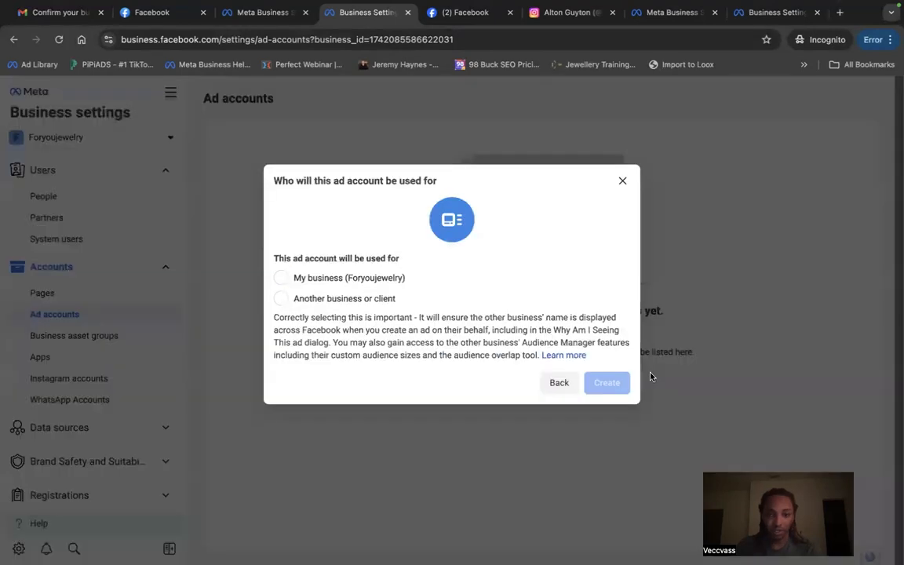
pyautogui.click(336, 280)
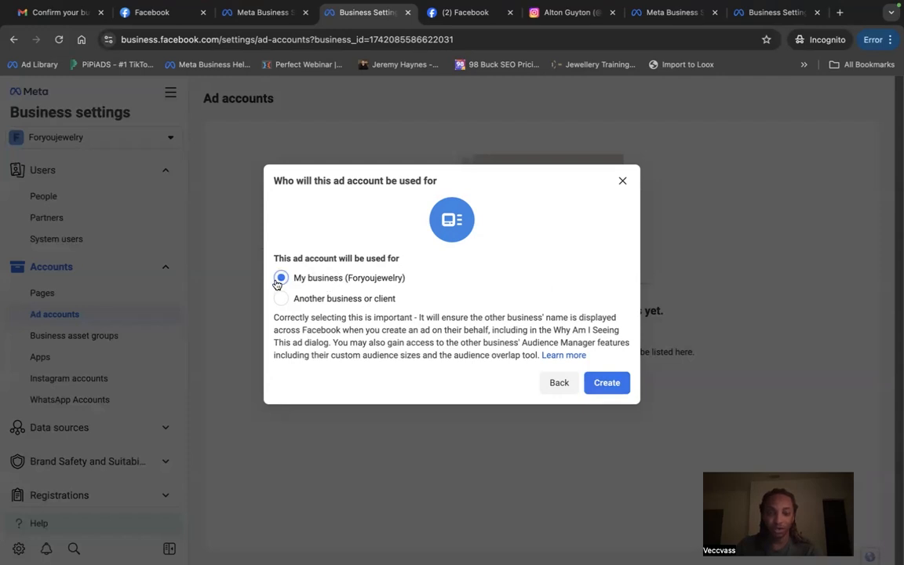
pyautogui.click(606, 384)
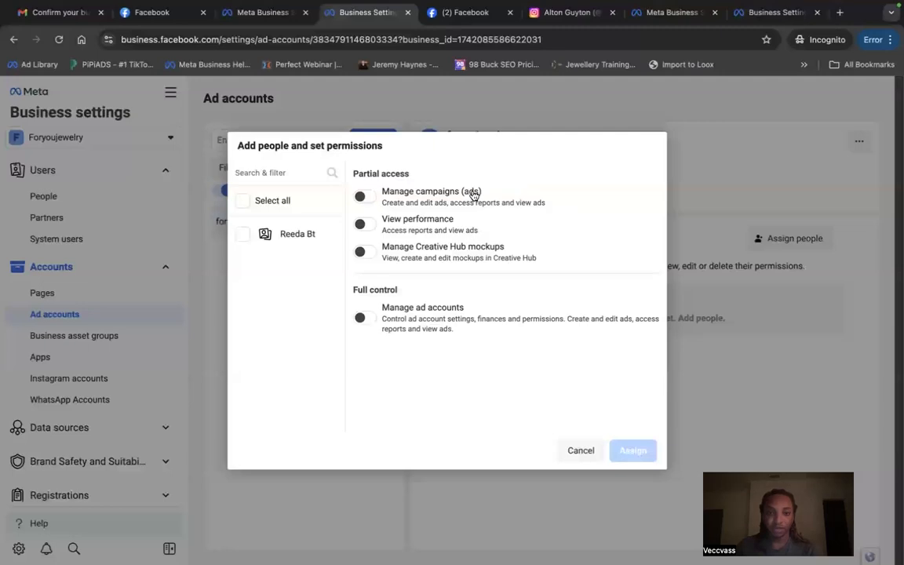
# Give the portfolio's only person full control of the new ad account
pyautogui.click(256, 240)
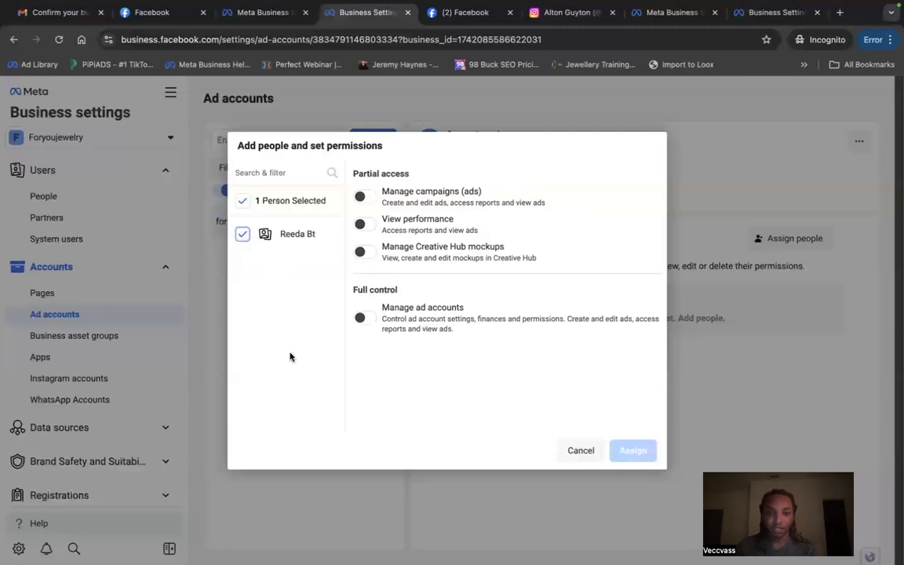
pyautogui.click(361, 318)
pyautogui.click(632, 450)
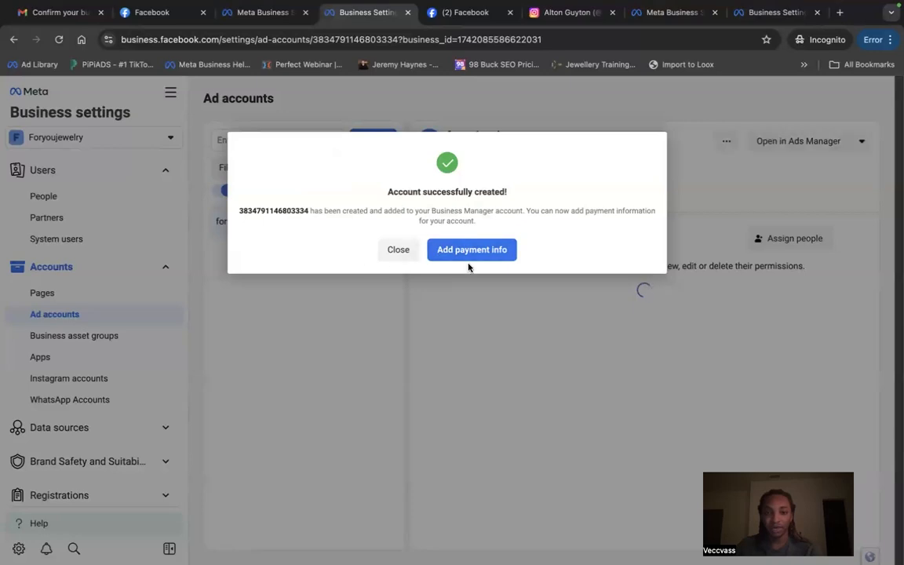
# Keep United States, US Dollars and New York time, and choose PayPal as payment method
pyautogui.click(456, 250)
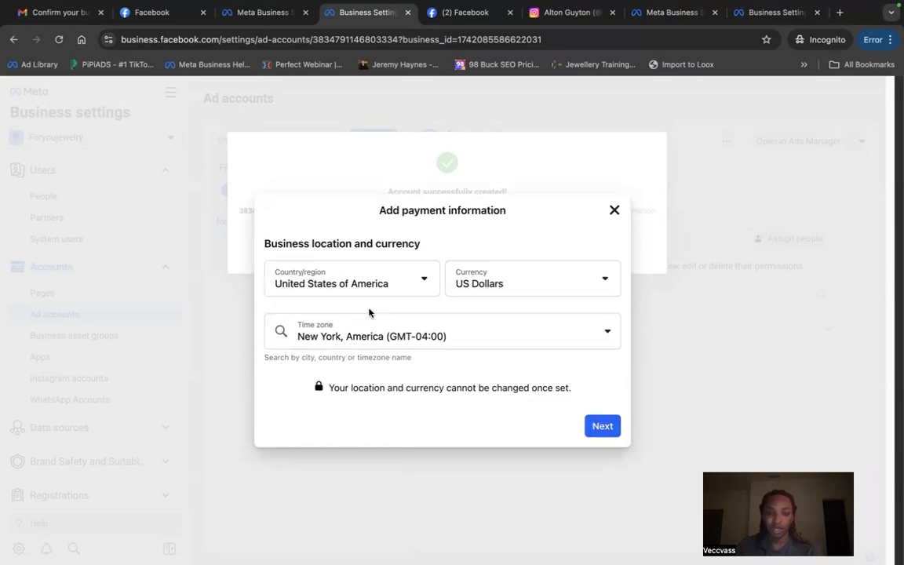
pyautogui.click(603, 426)
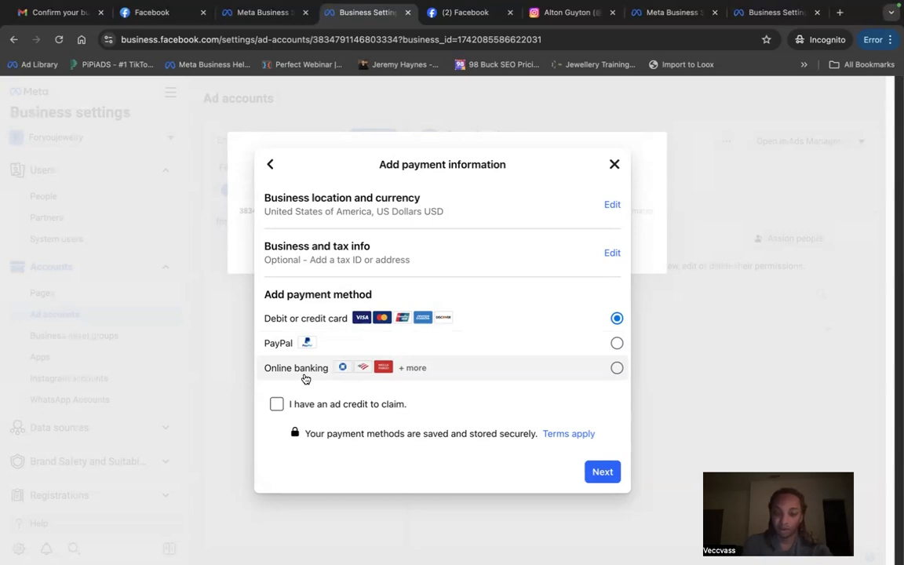
pyautogui.click(307, 343)
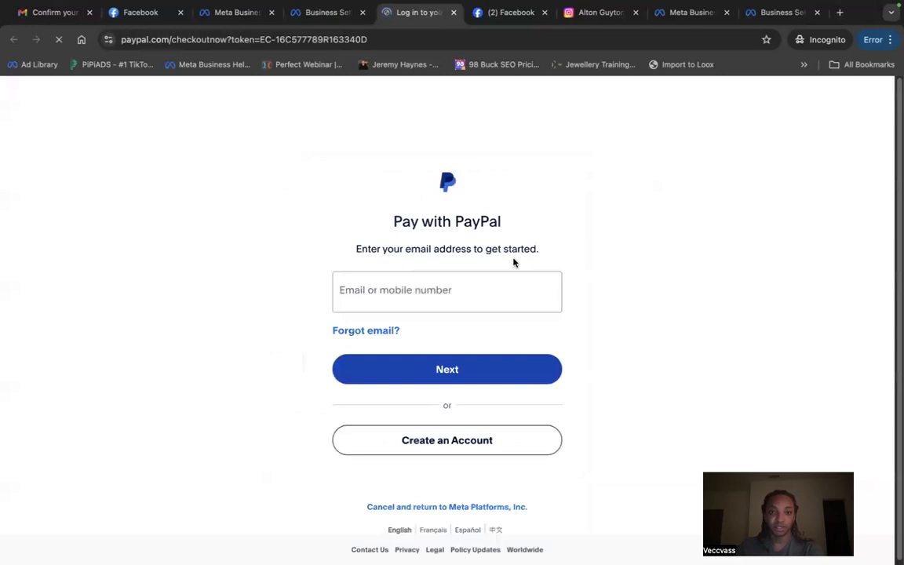
pyautogui.click(449, 292)
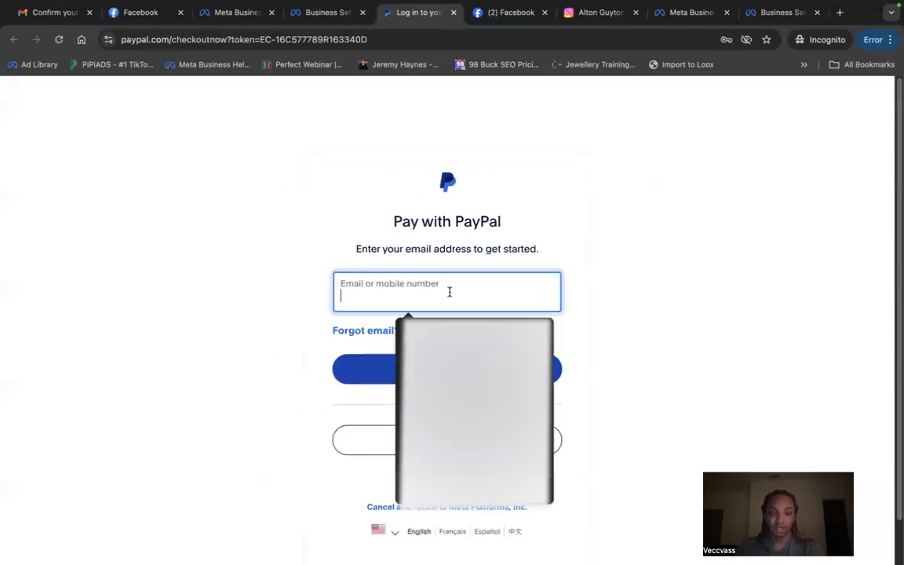
# Log in to PayPal and agree to save it for Meta payments, then open Billing & payments
pyautogui.click(477, 335)
pyautogui.click(551, 366)
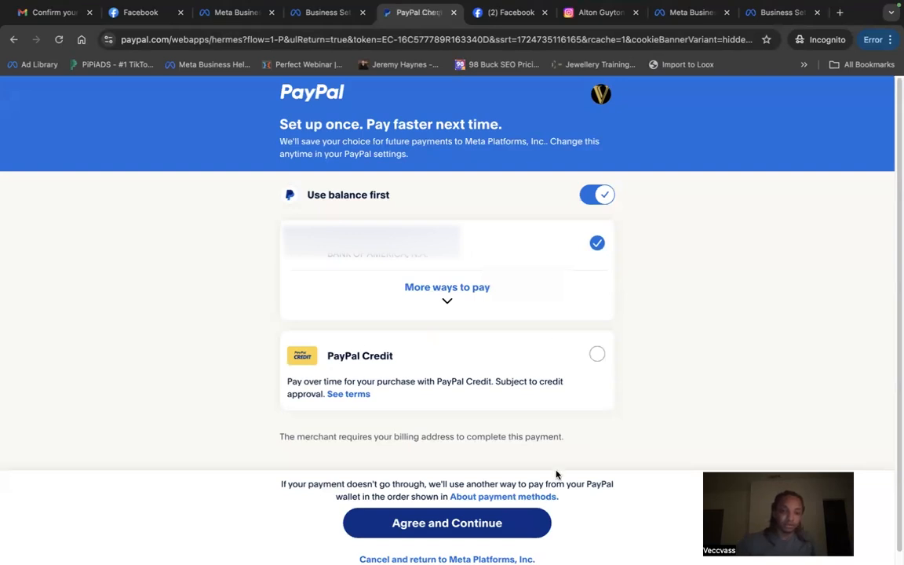
pyautogui.click(511, 522)
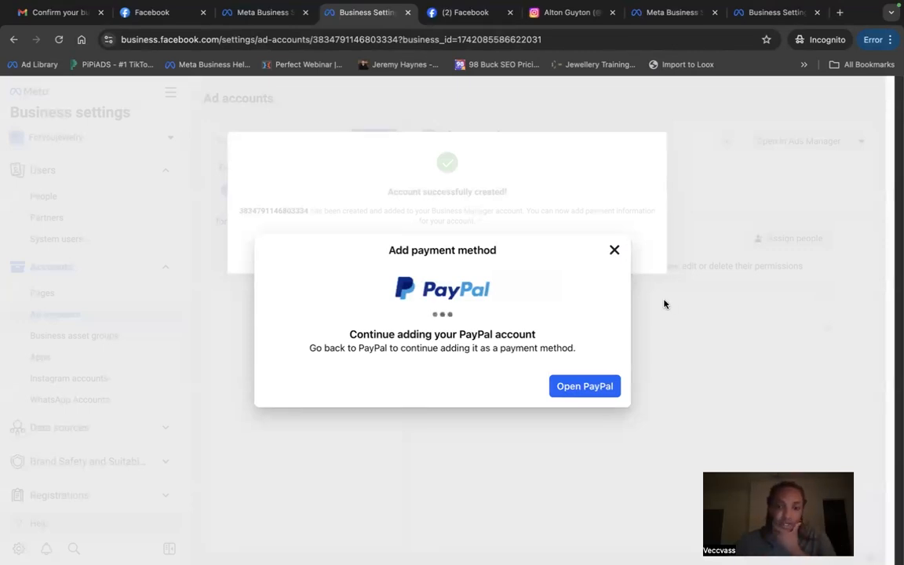
pyautogui.click(608, 384)
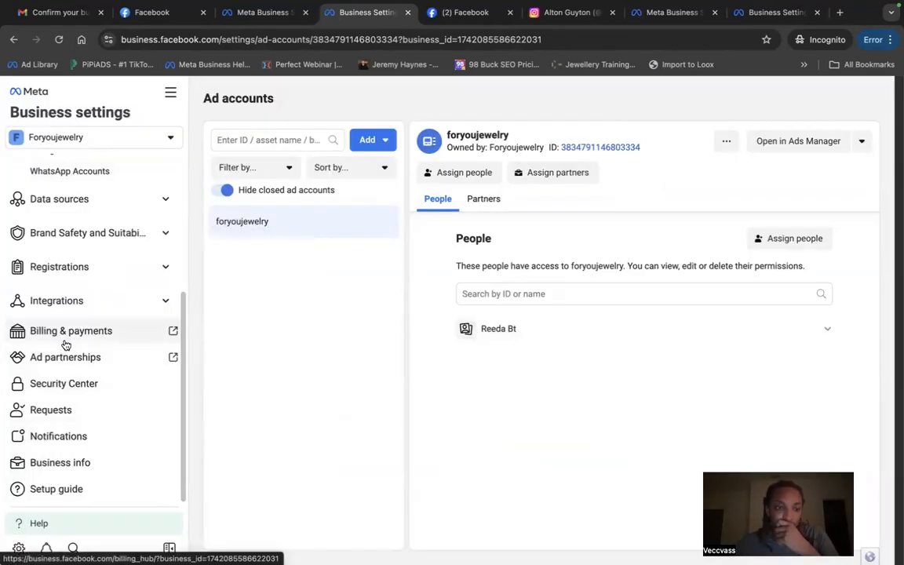
pyautogui.click(66, 331)
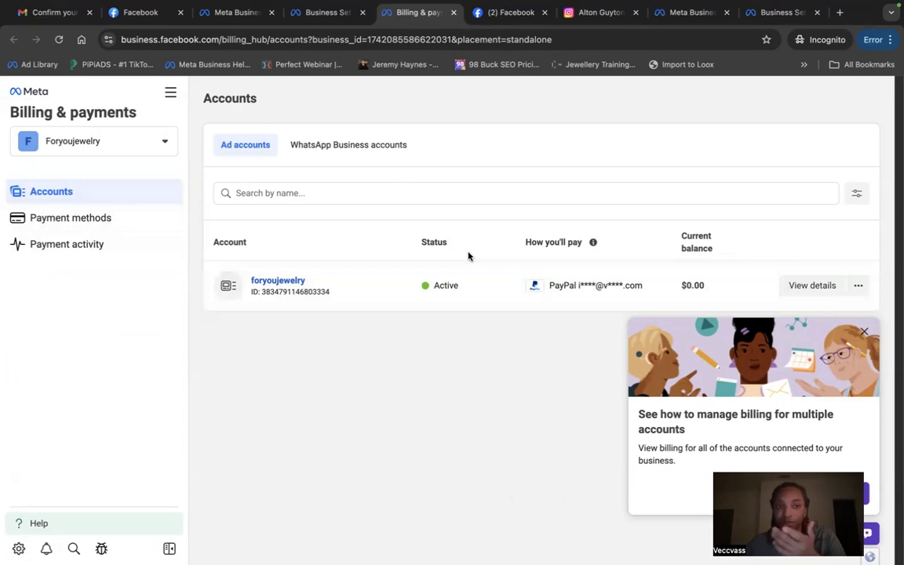
# Check that PayPal is listed under Payment methods, then return to Business settings
pyautogui.click(111, 218)
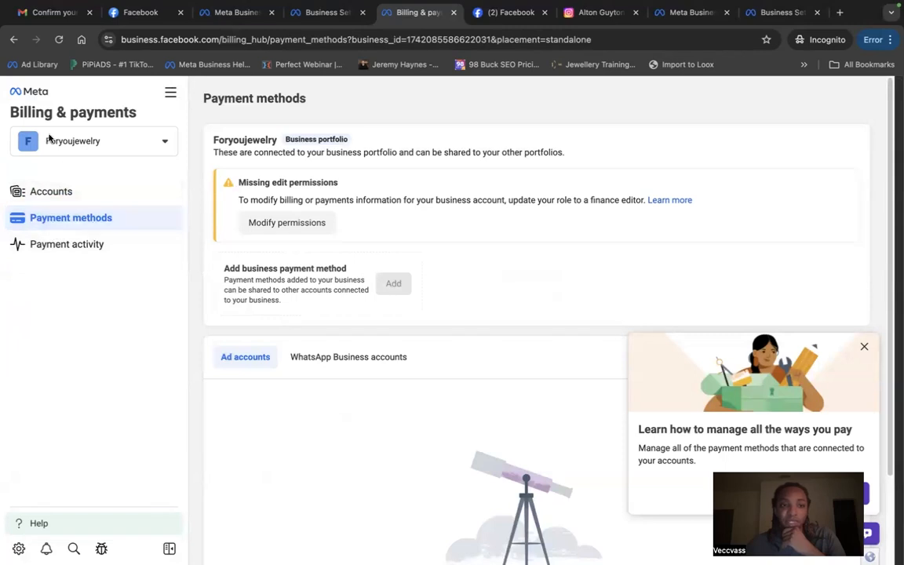
pyautogui.click(171, 93)
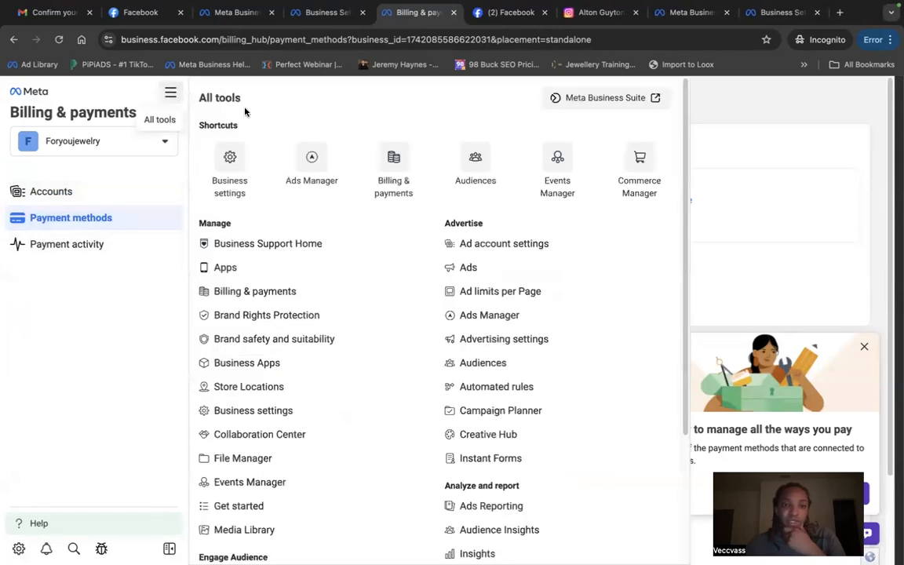
pyautogui.click(233, 178)
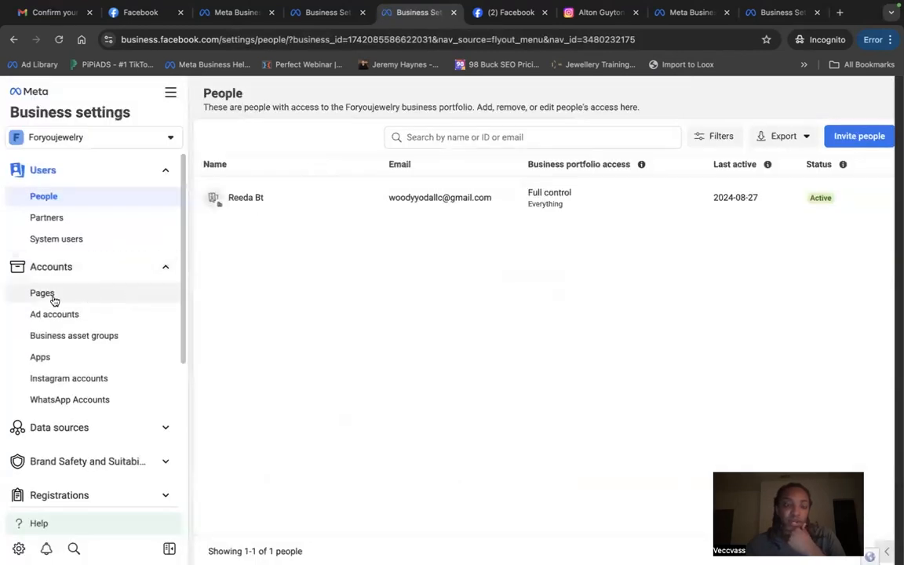
# Review the Pages and Ad accounts lists, then select the one person for the foryoujewelry ad account
pyautogui.click(43, 295)
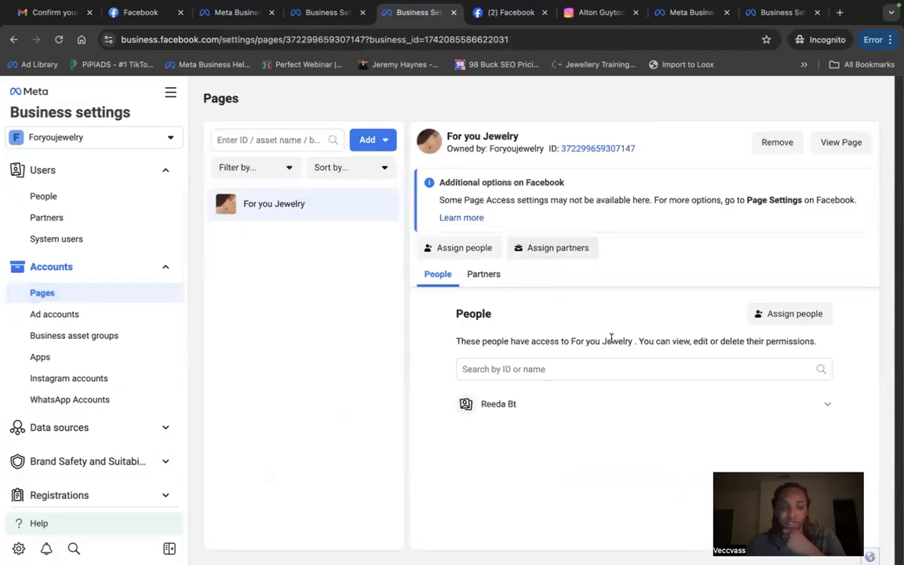
pyautogui.click(43, 314)
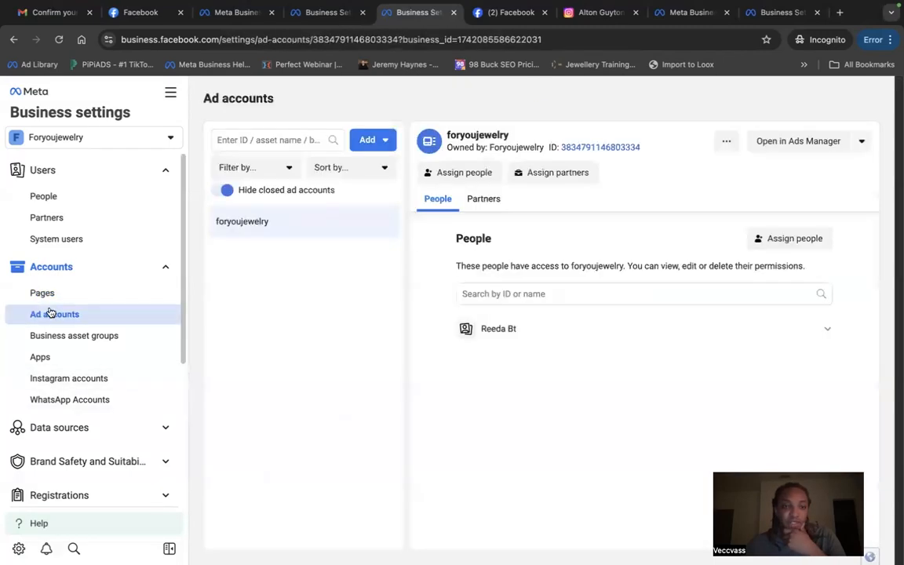
pyautogui.click(430, 172)
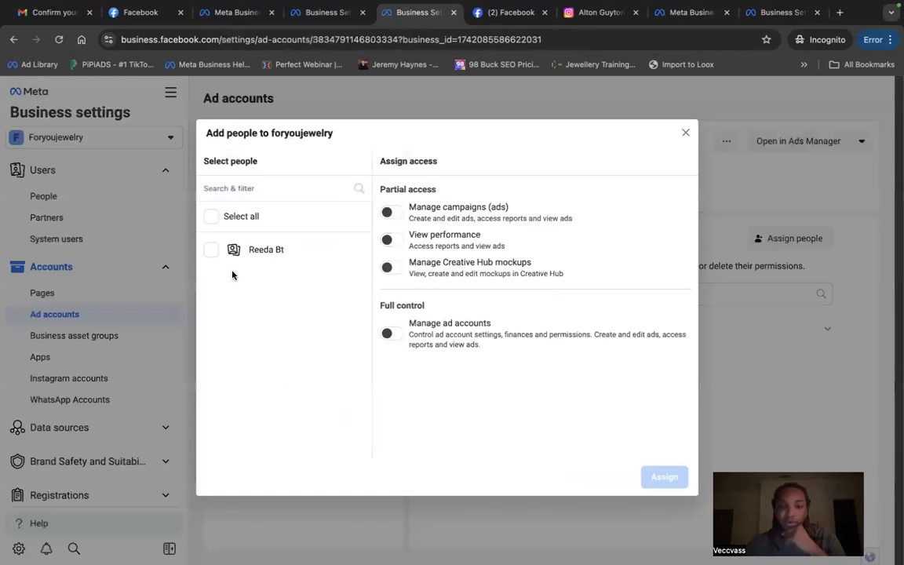
pyautogui.click(212, 250)
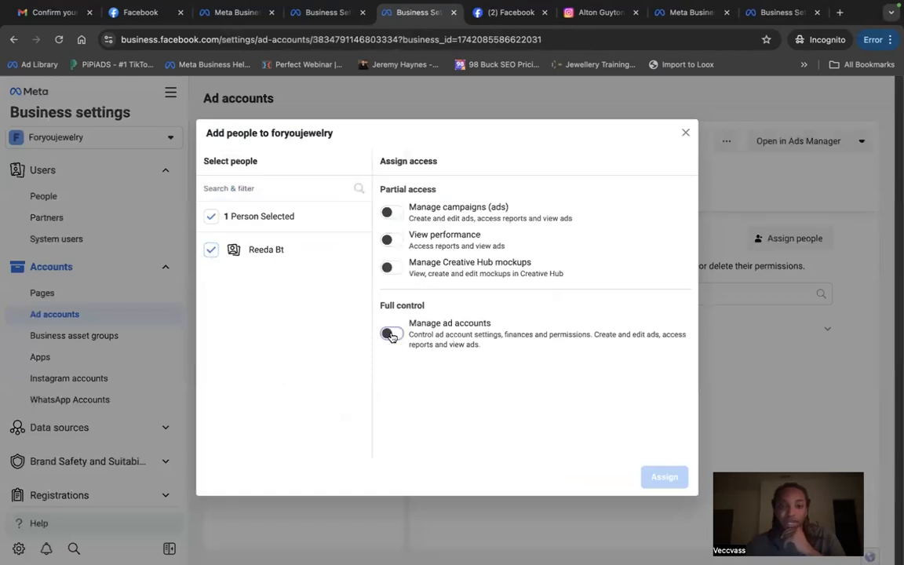
# Give the selected person full control of the foryoujewelry ad account
pyautogui.click(391, 336)
pyautogui.click(673, 477)
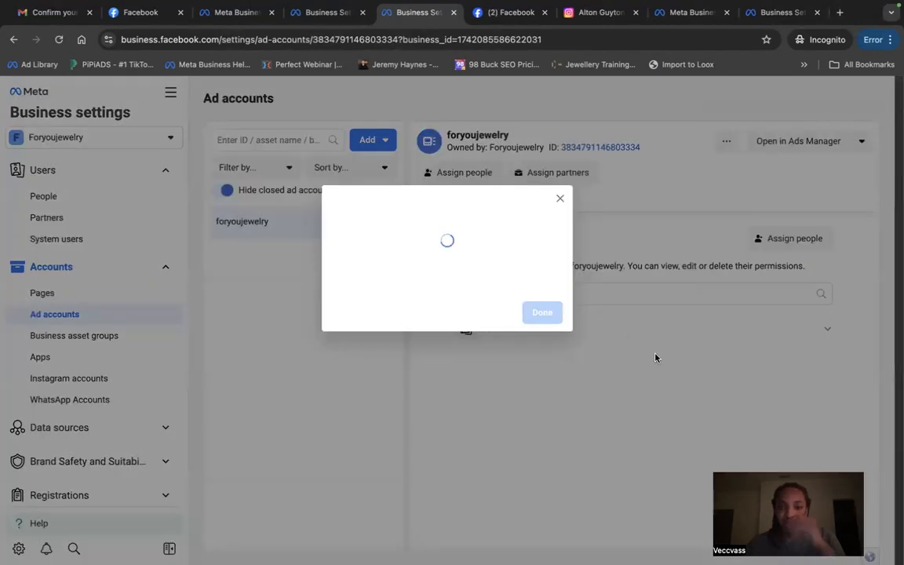
pyautogui.click(542, 290)
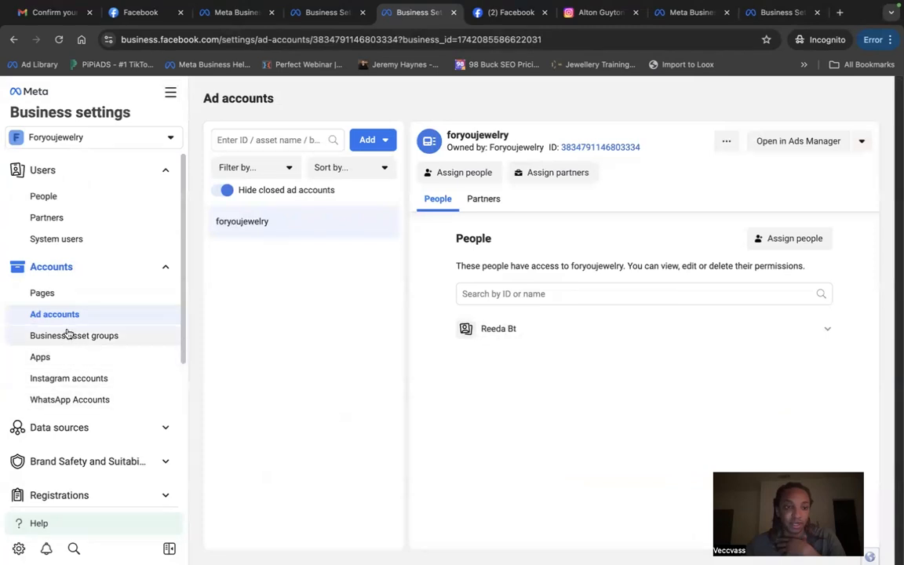
pyautogui.click(67, 378)
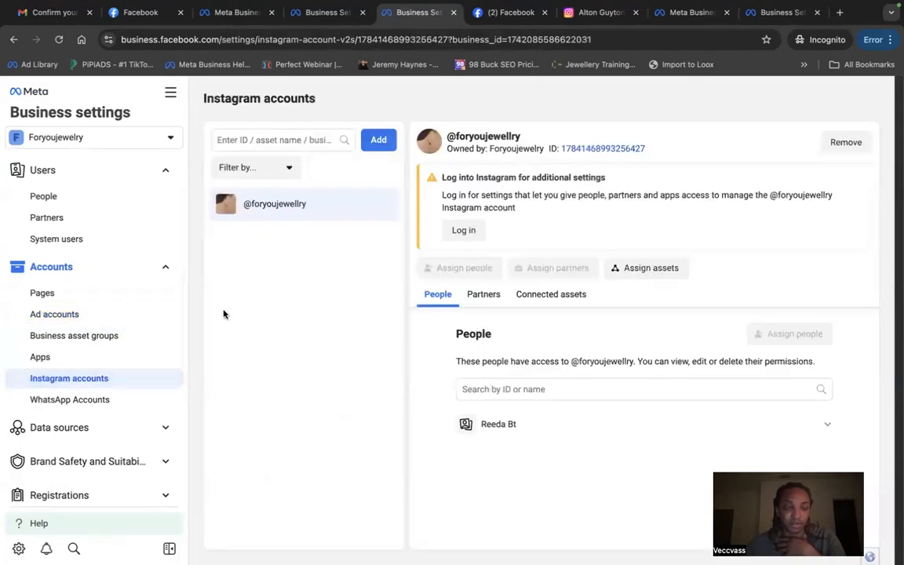
pyautogui.click(454, 234)
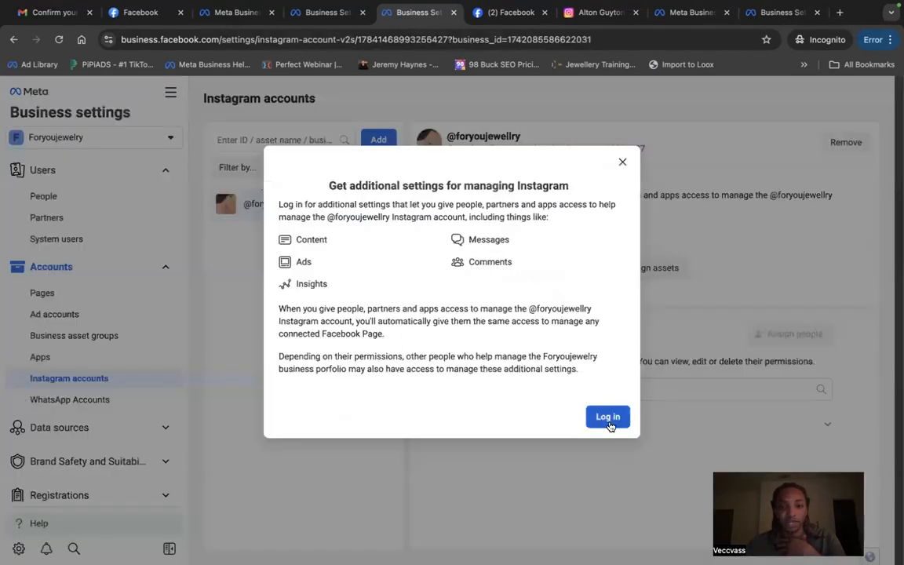
pyautogui.click(608, 420)
pyautogui.click(442, 296)
pyautogui.press('Return')
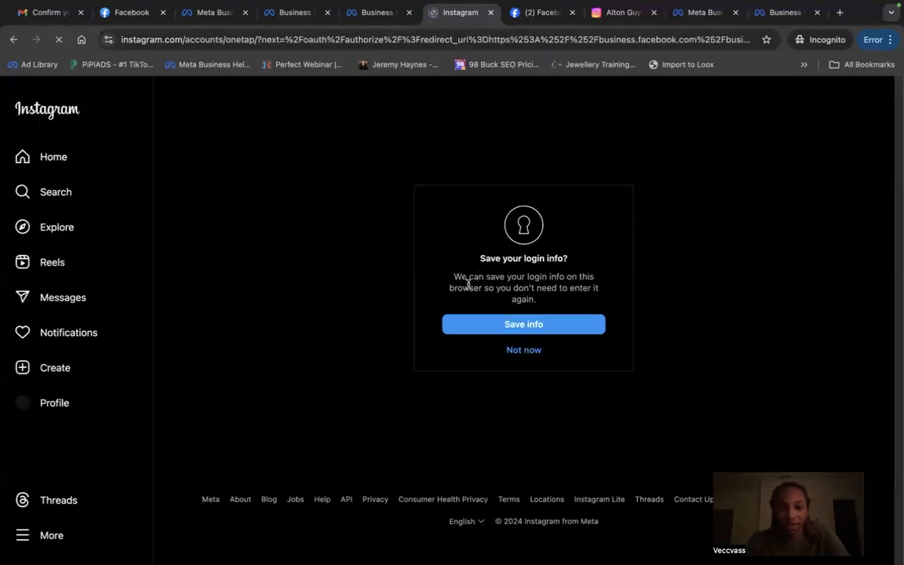
pyautogui.click(537, 324)
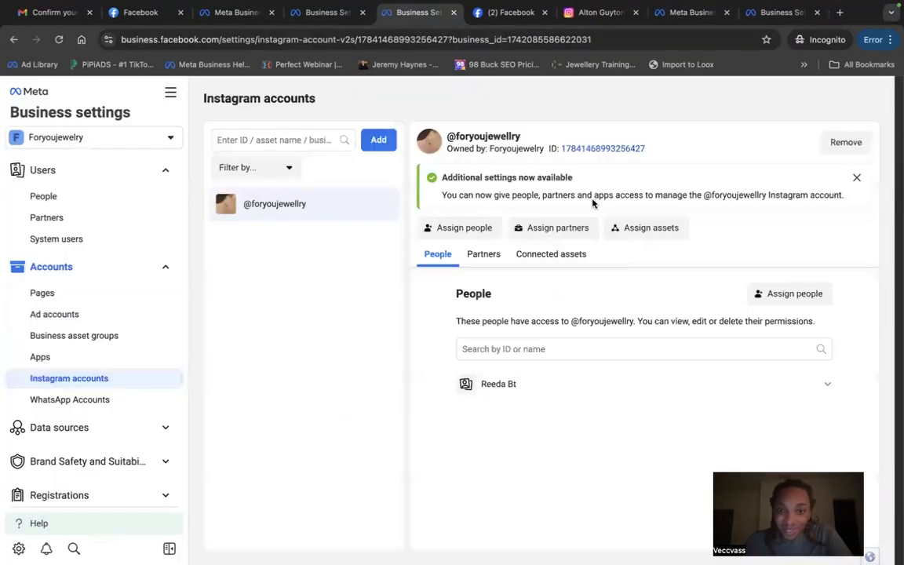
# Add the one person to the Instagram account with full control of everything
pyautogui.click(432, 228)
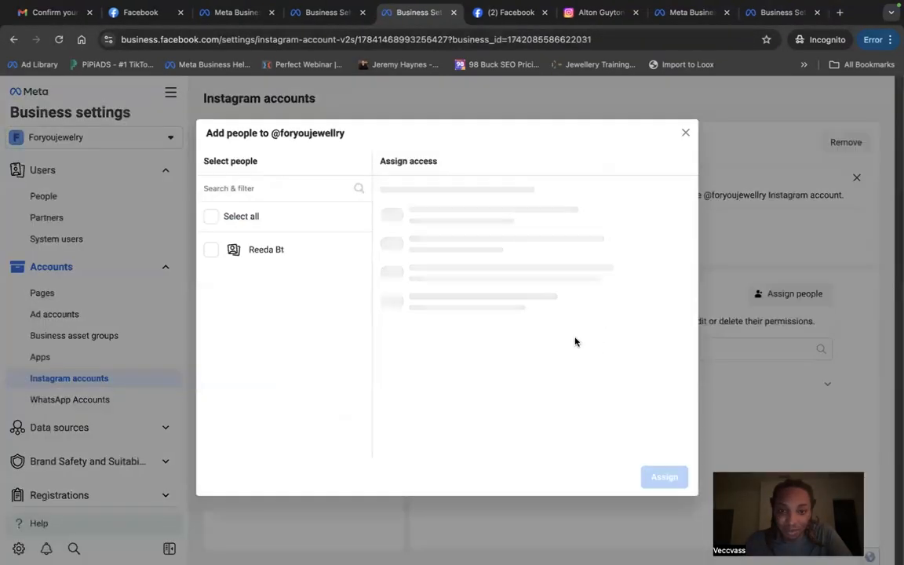
pyautogui.click(267, 251)
pyautogui.click(388, 402)
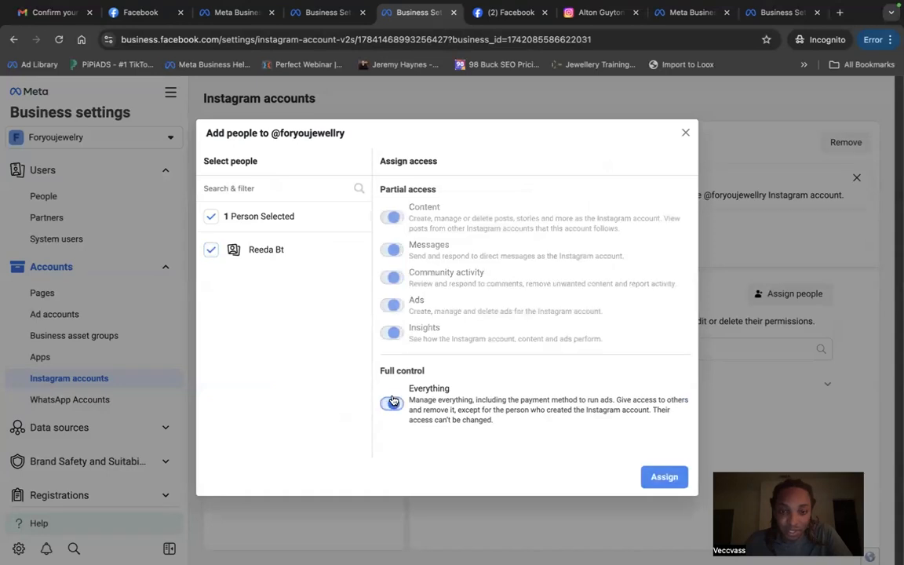
pyautogui.click(664, 477)
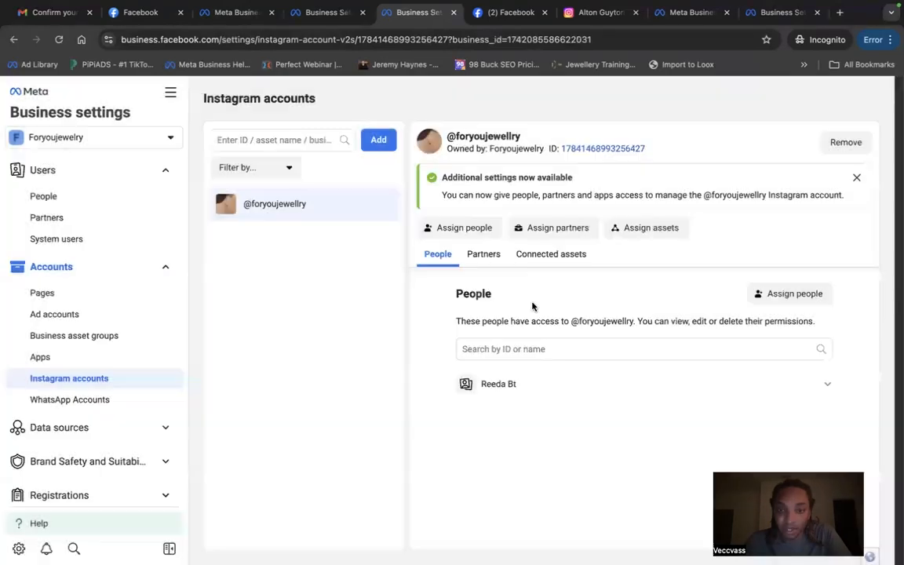
pyautogui.click(464, 226)
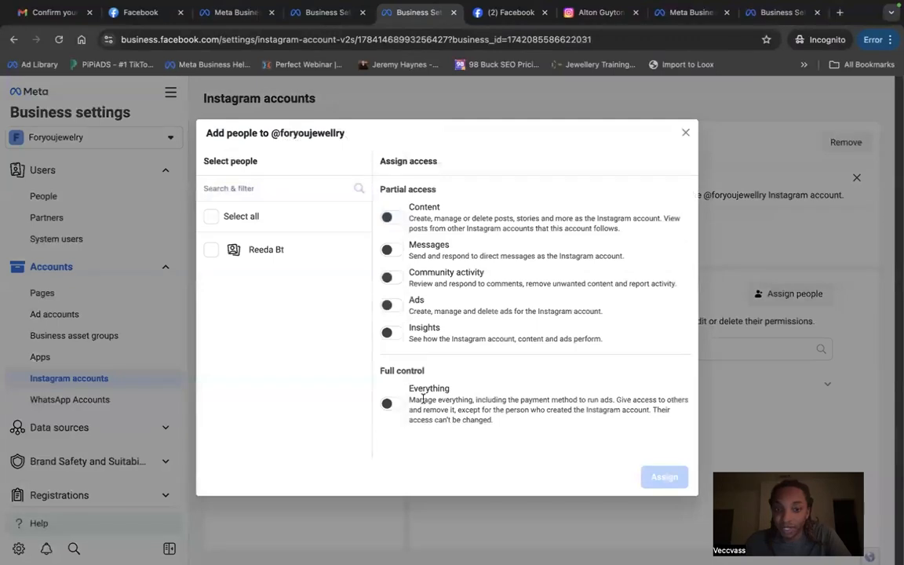
pyautogui.click(211, 250)
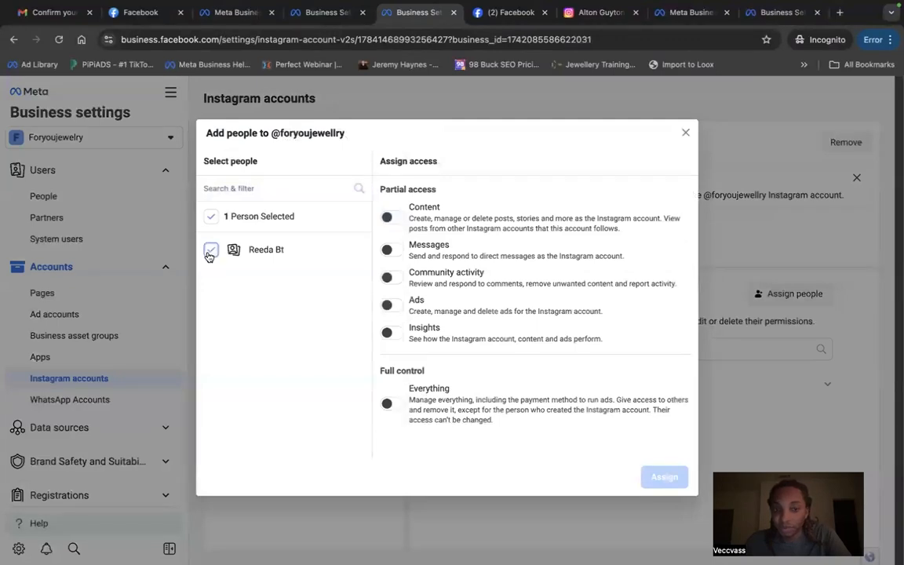
pyautogui.click(388, 403)
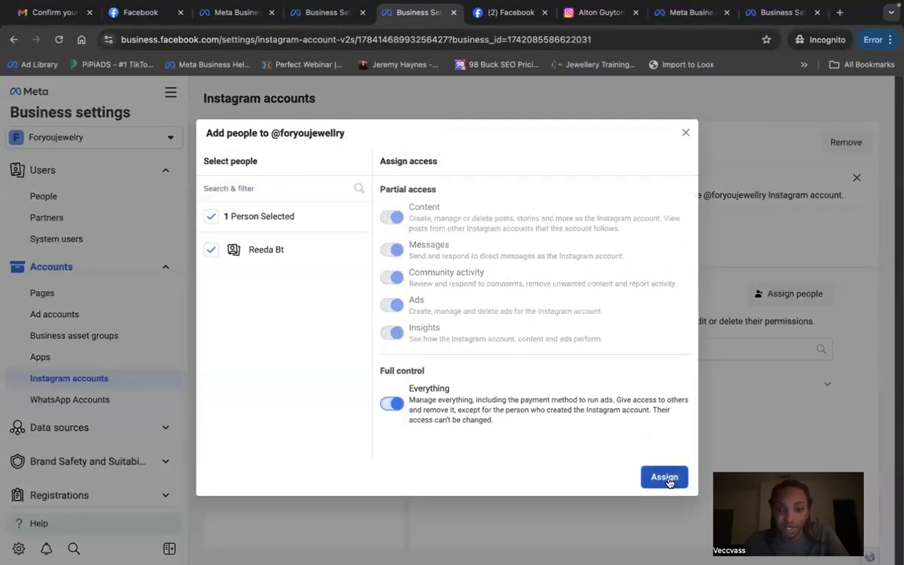
pyautogui.click(664, 477)
pyautogui.click(605, 395)
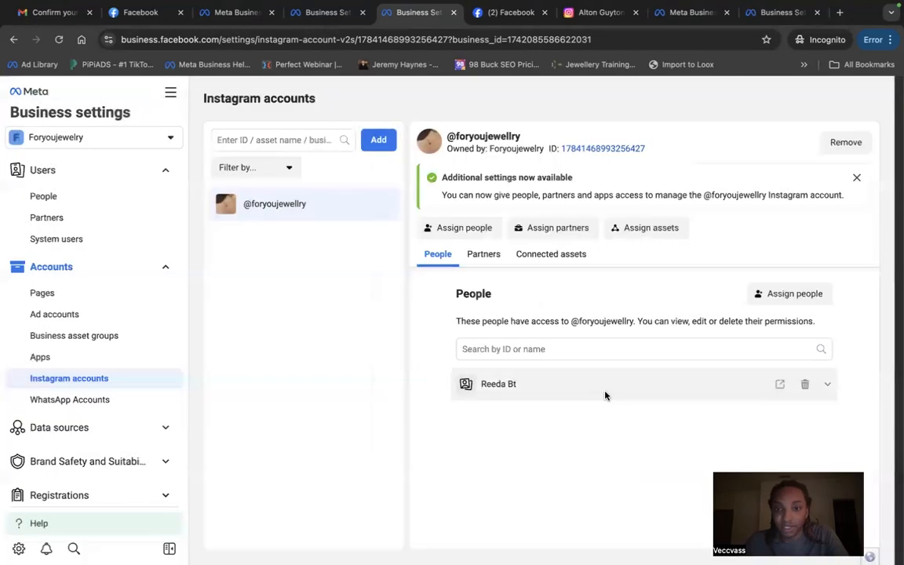
# Assign the foryoujewelry ad account as an asset of the Instagram account
pyautogui.click(648, 228)
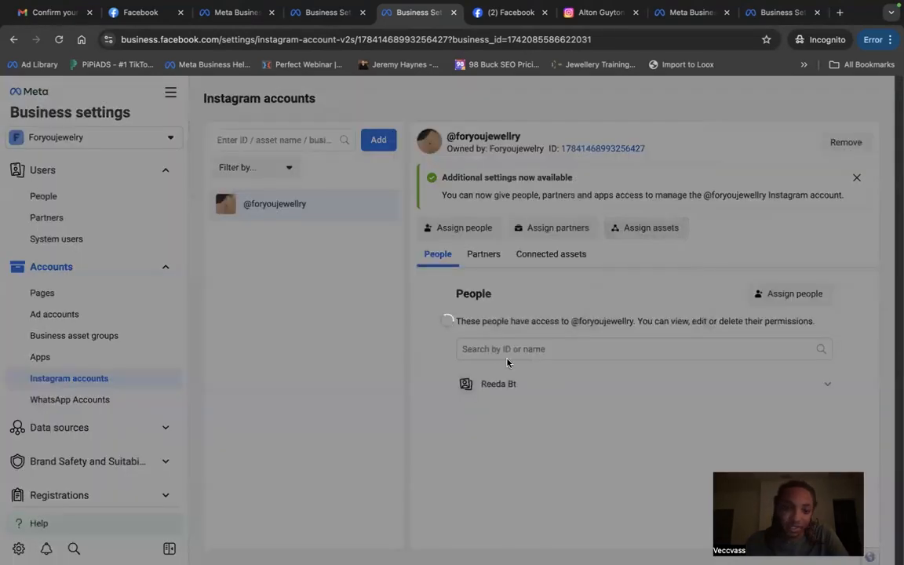
pyautogui.click(398, 262)
pyautogui.click(642, 457)
pyautogui.click(544, 303)
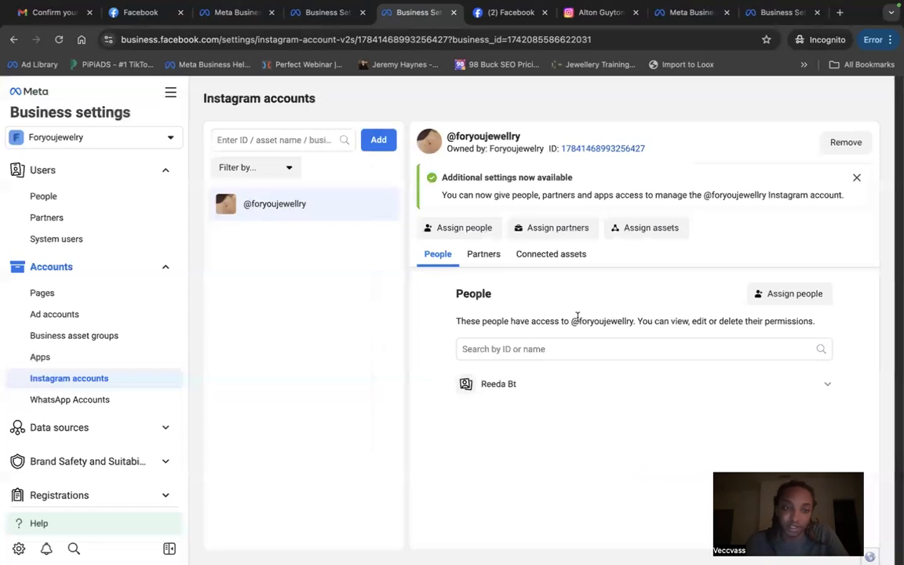
pyautogui.click(55, 314)
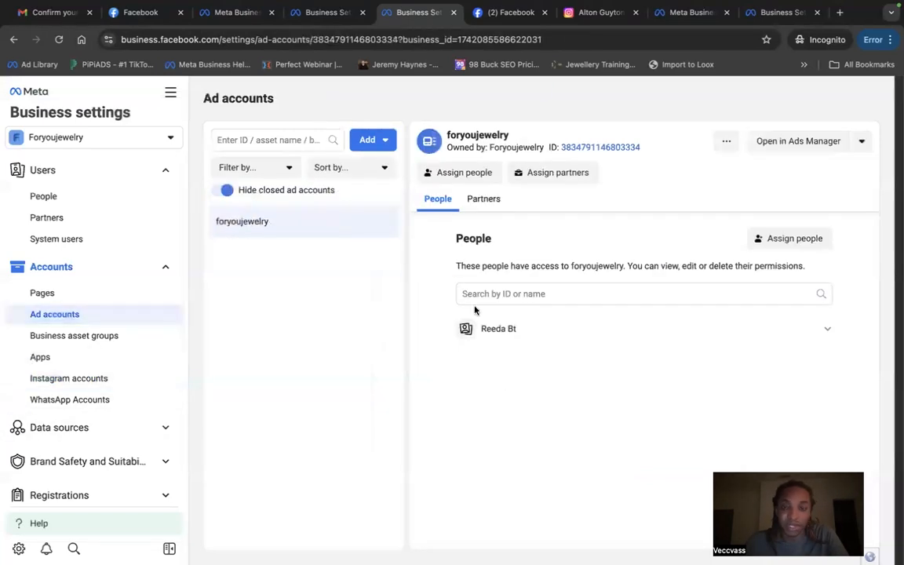
pyautogui.click(24, 299)
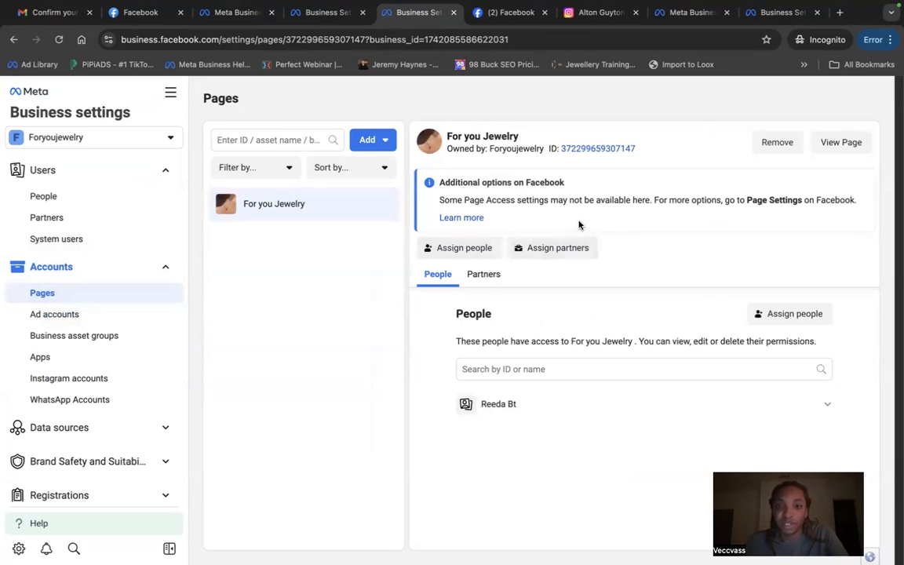
pyautogui.click(64, 312)
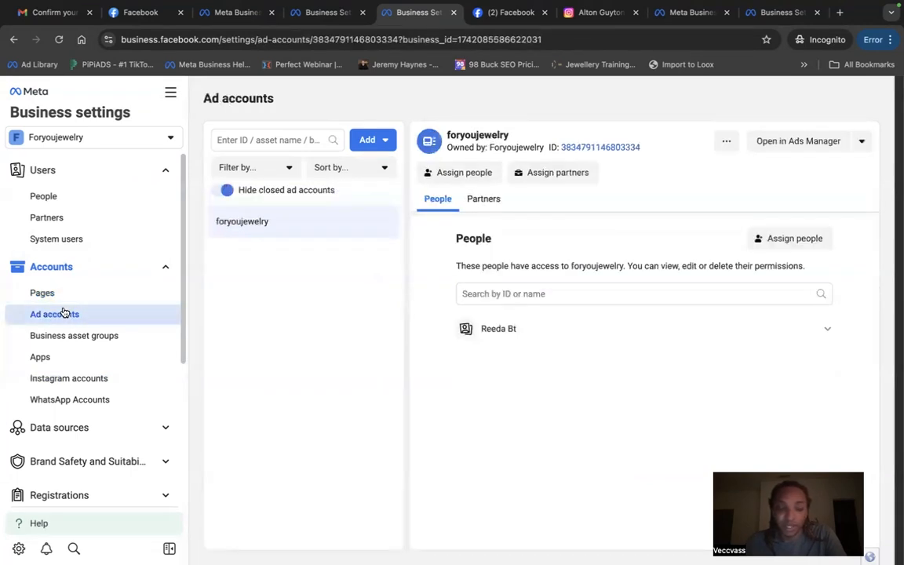
pyautogui.click(64, 380)
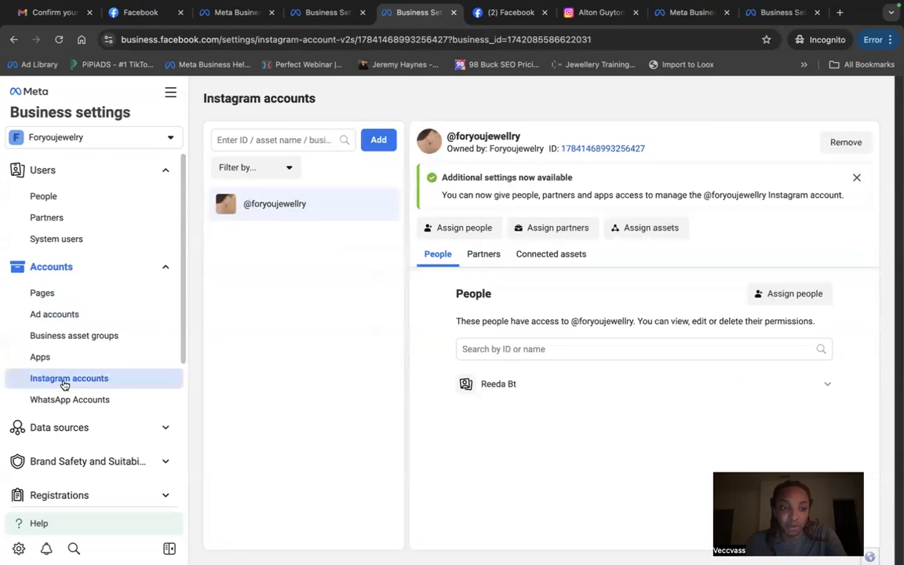
pyautogui.scroll(-3, 78, 375)
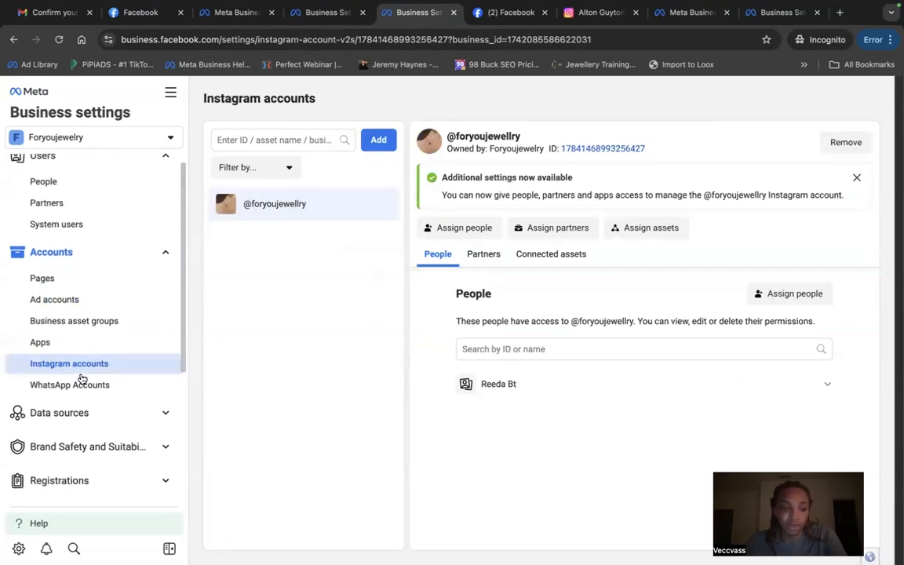
pyautogui.scroll(-2, 87, 365)
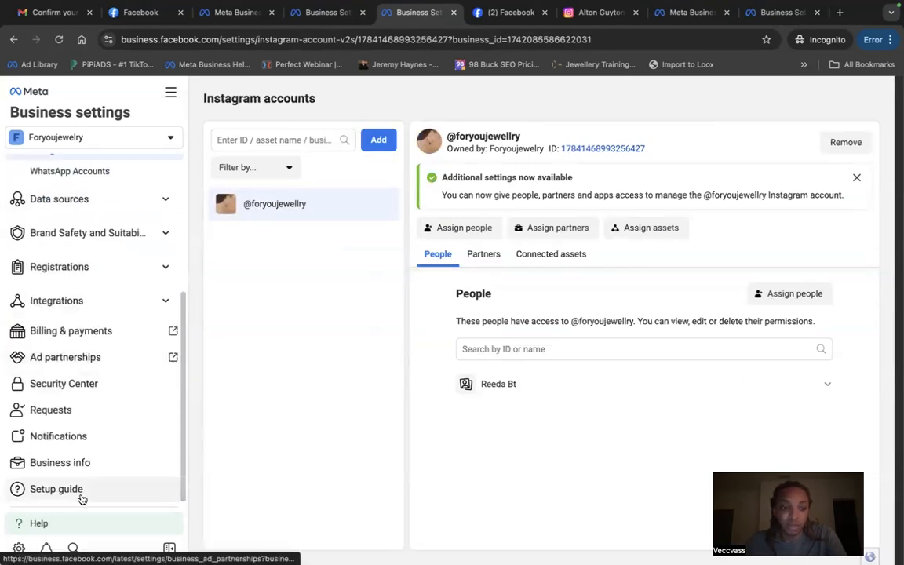
# Review the Business info page and the list of business portfolios
pyautogui.click(61, 465)
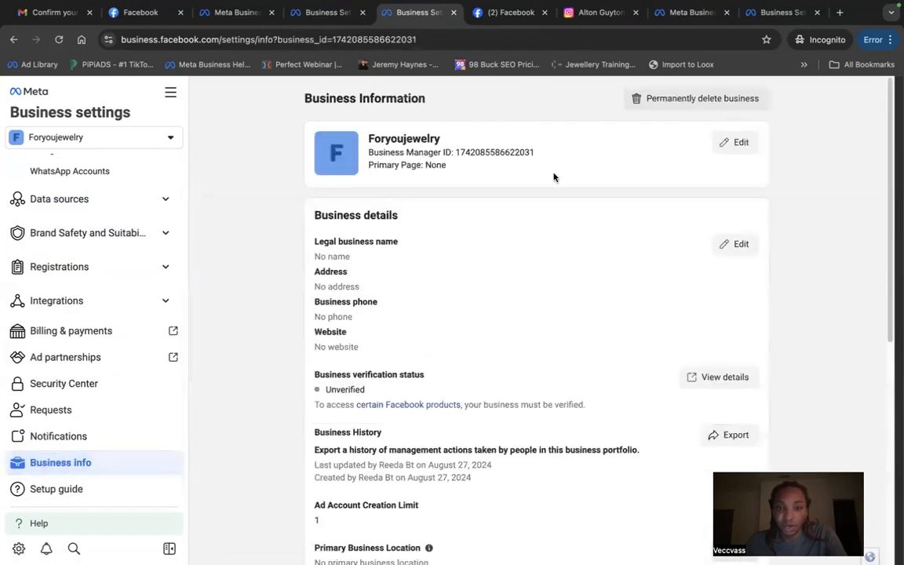
pyautogui.scroll(-2, 573, 181)
pyautogui.scroll(-4, 573, 181)
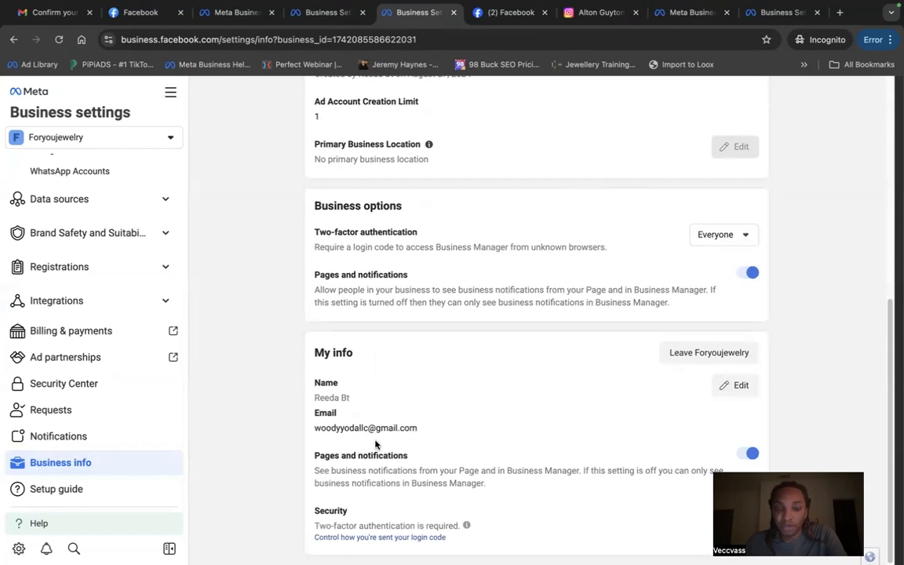
pyautogui.scroll(2, 596, 398)
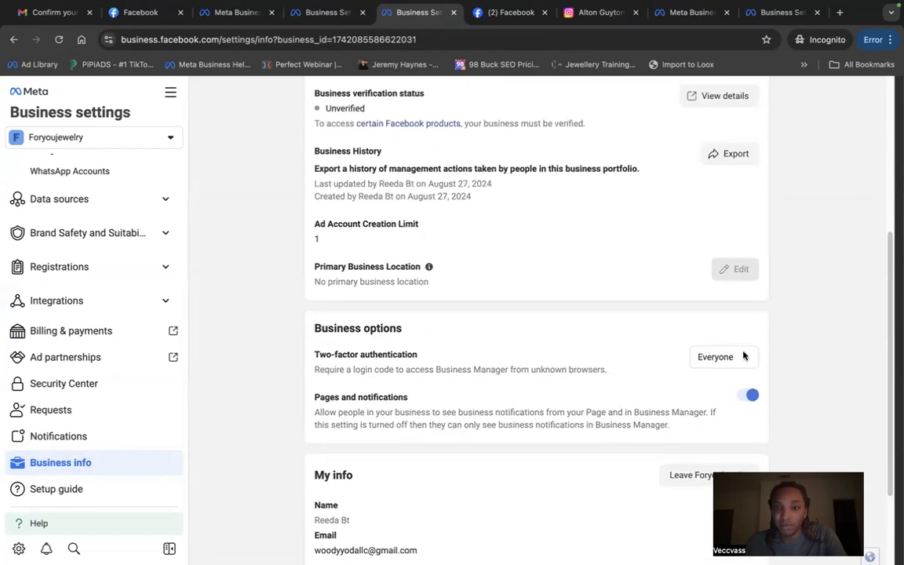
pyautogui.click(84, 138)
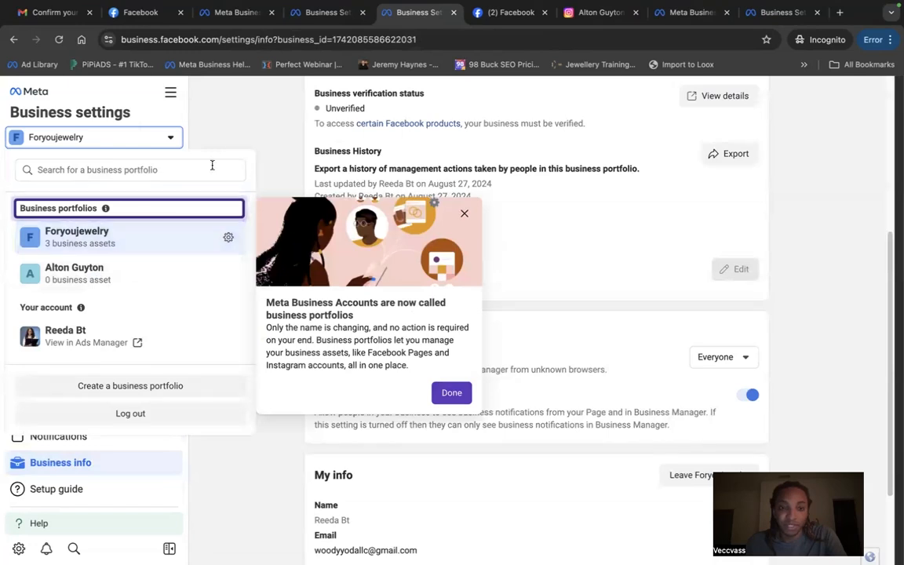
pyautogui.click(228, 135)
# Check the People page in Business settings, then open Ads Manager for the ad account
pyautogui.click(172, 94)
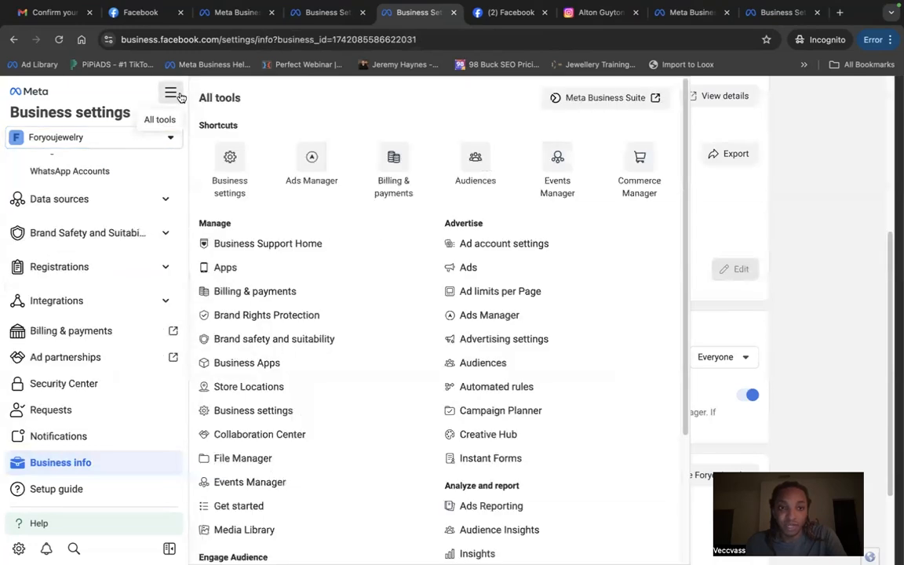
pyautogui.click(228, 178)
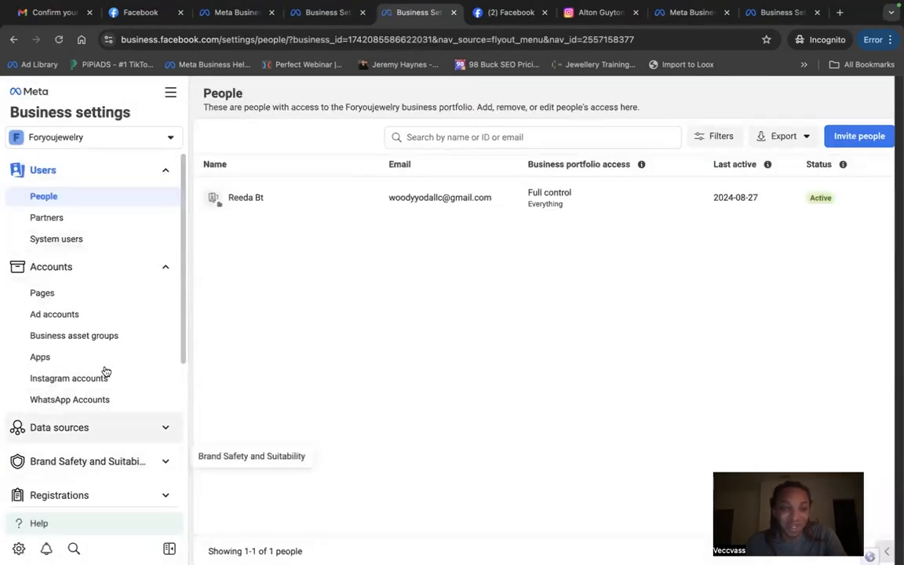
pyautogui.click(170, 96)
pyautogui.click(310, 161)
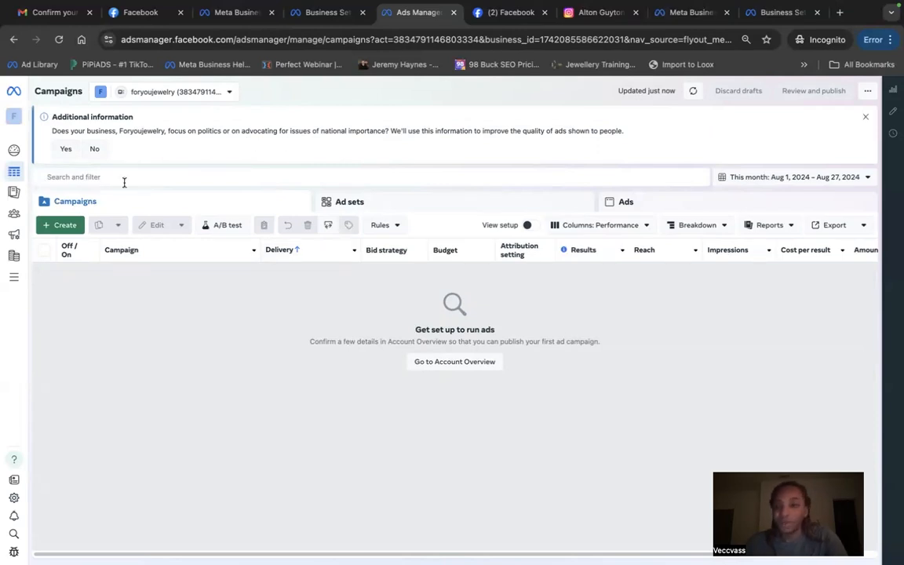
# Answer No to political ads, confirm the Facebook Page in Account Overview, and return to Campaigns
pyautogui.click(94, 148)
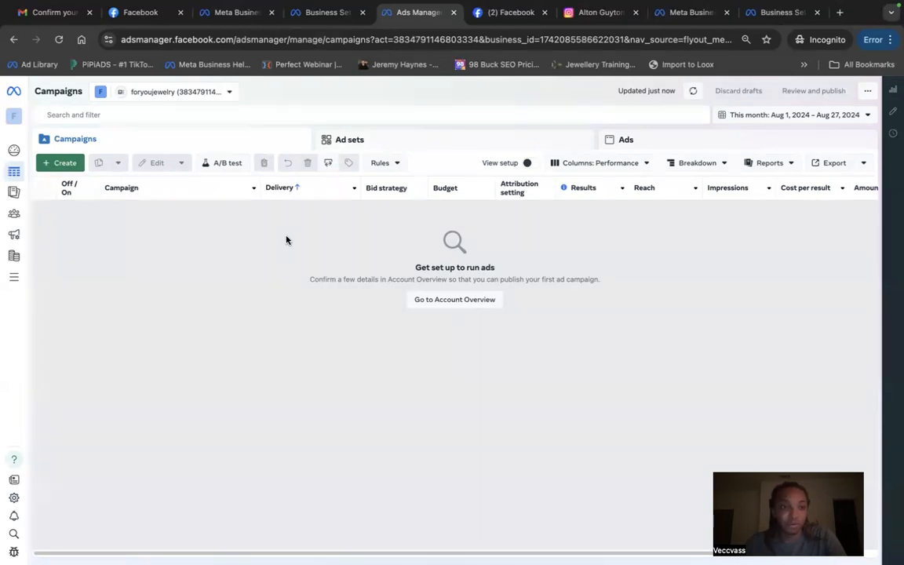
pyautogui.click(47, 164)
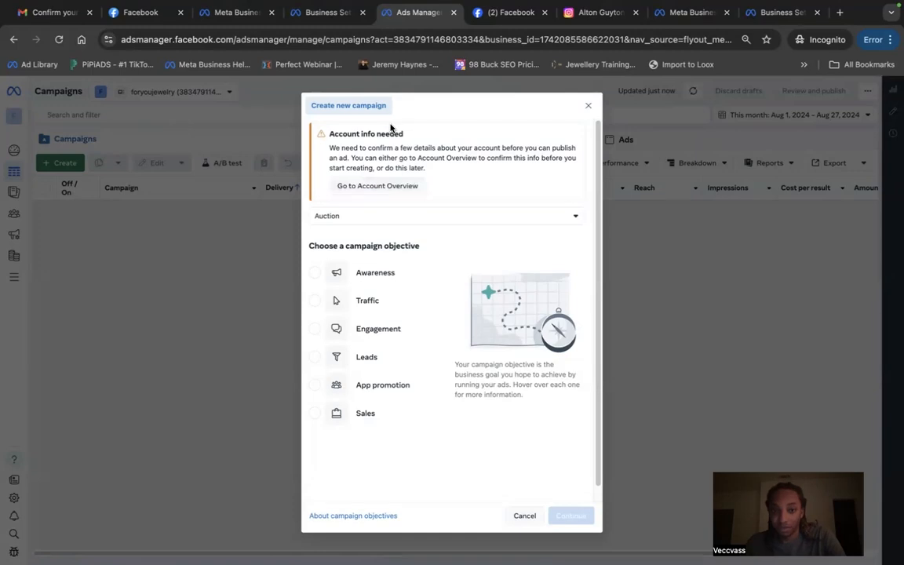
pyautogui.click(384, 186)
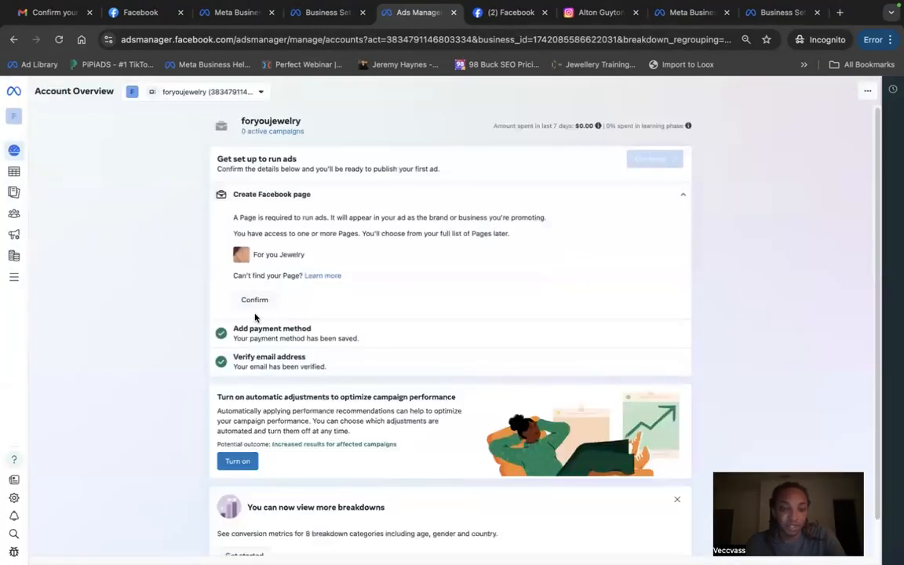
pyautogui.click(258, 302)
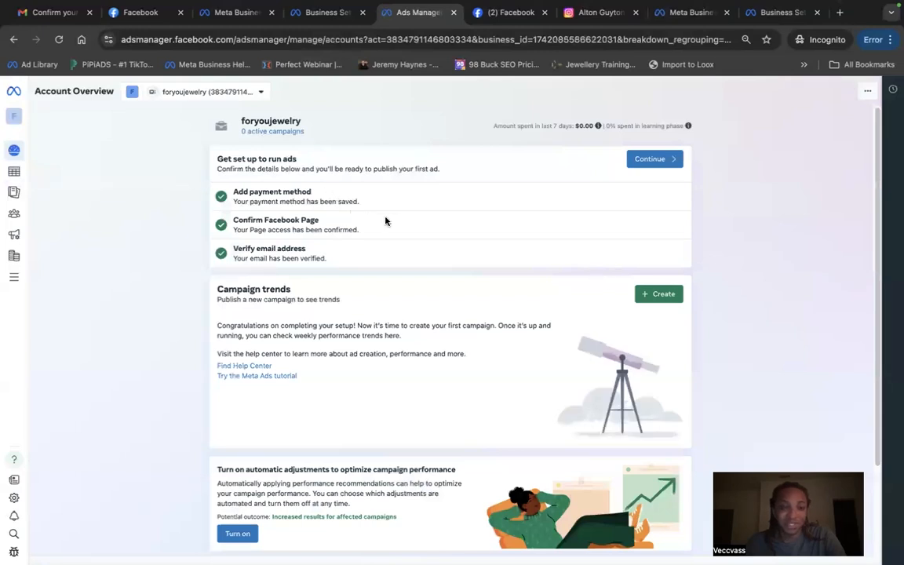
pyautogui.click(654, 160)
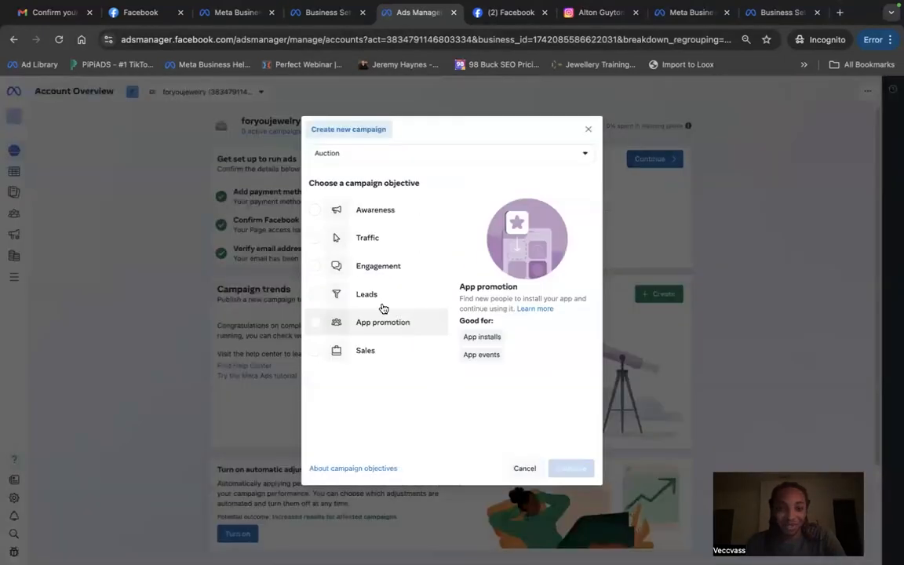
pyautogui.click(523, 467)
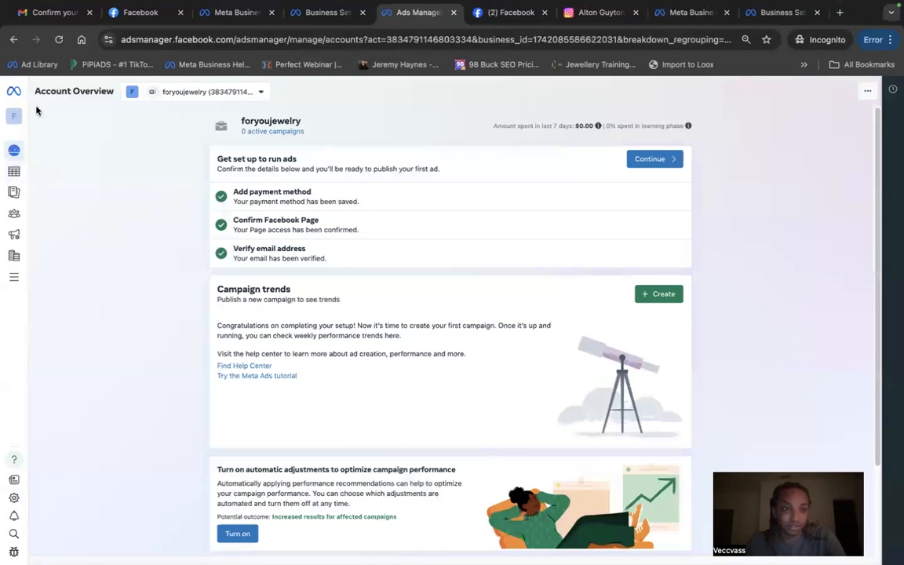
pyautogui.click(14, 172)
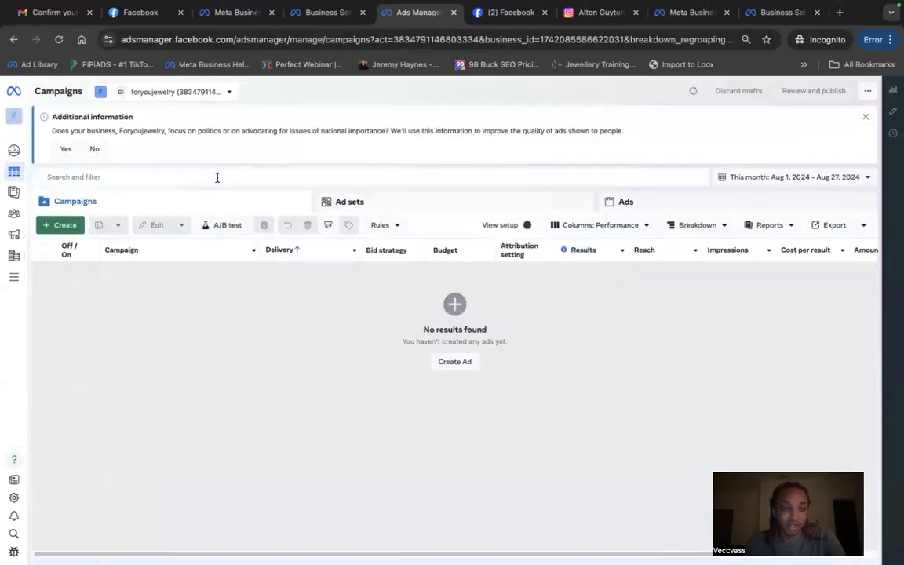
# Answer No to political ads again and close the campaign objective dialog without choosing
pyautogui.click(95, 150)
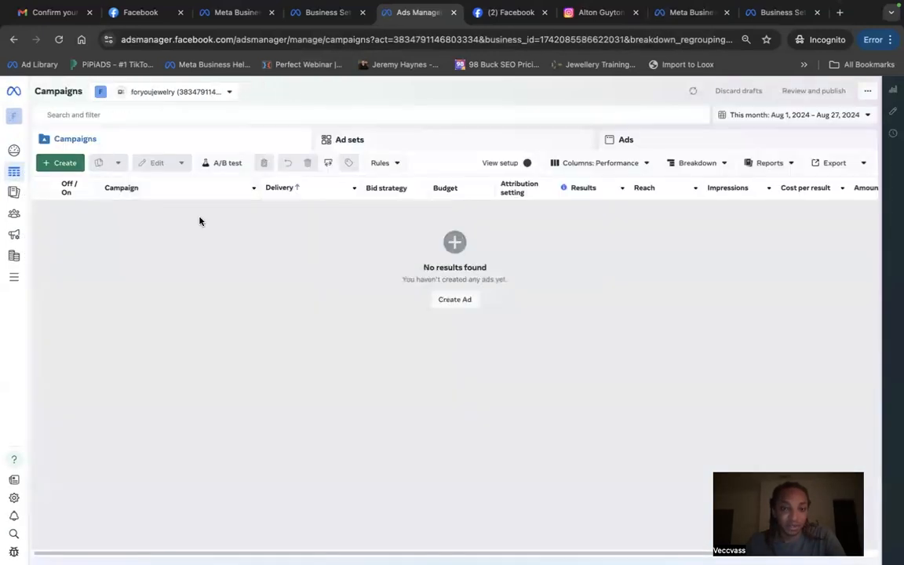
pyautogui.click(60, 163)
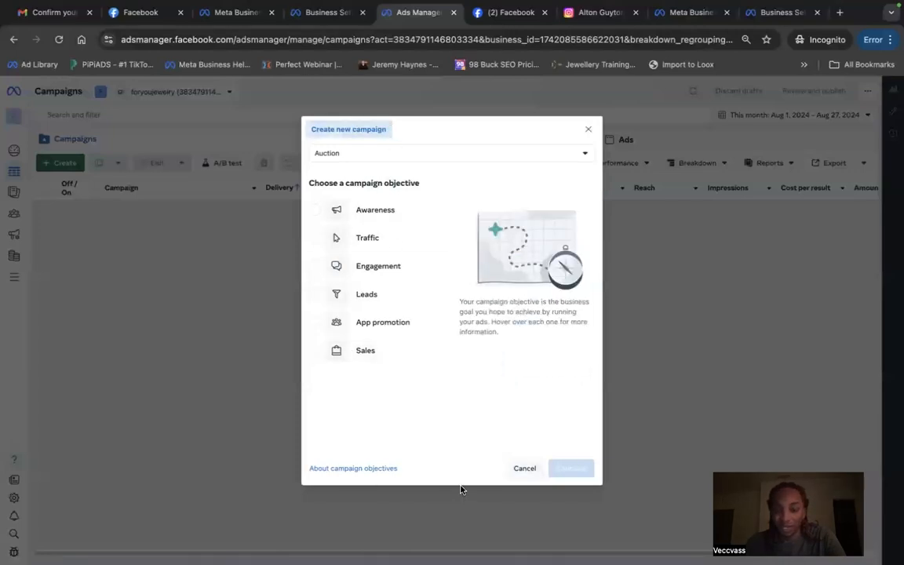
pyautogui.moveTo(415, 337)
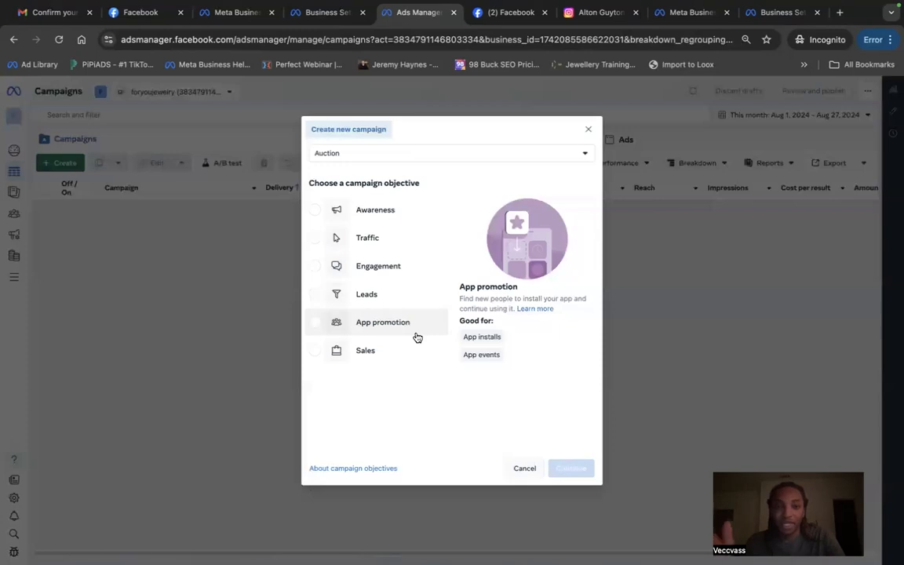
pyautogui.click(525, 469)
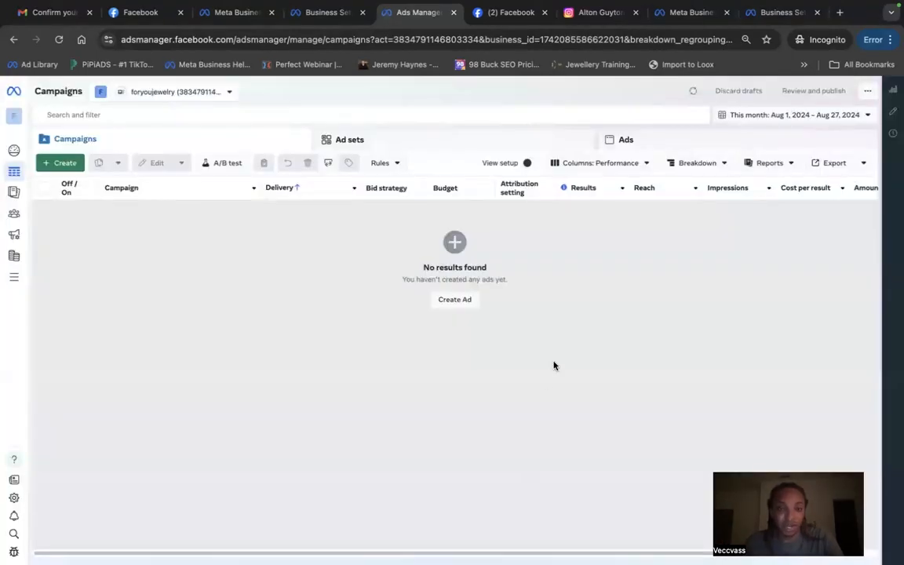